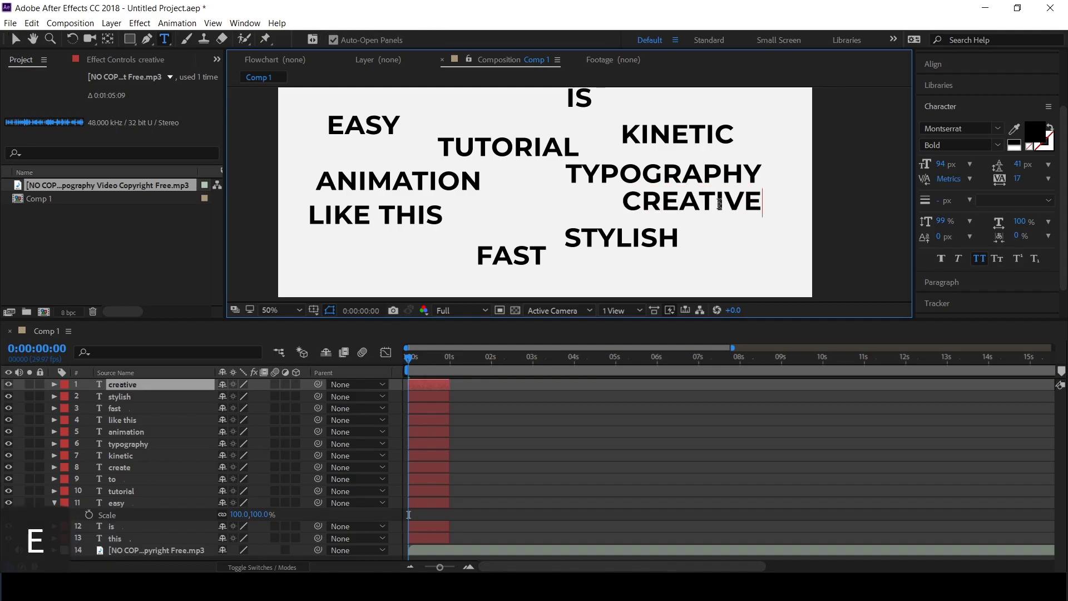
# Retype the copied text layer as "dynamic" and add another duplicate reading "smooth"
pyautogui.doubleClick(555, 215)
pyautogui.write('dynamic')
pyautogui.click(16, 39)
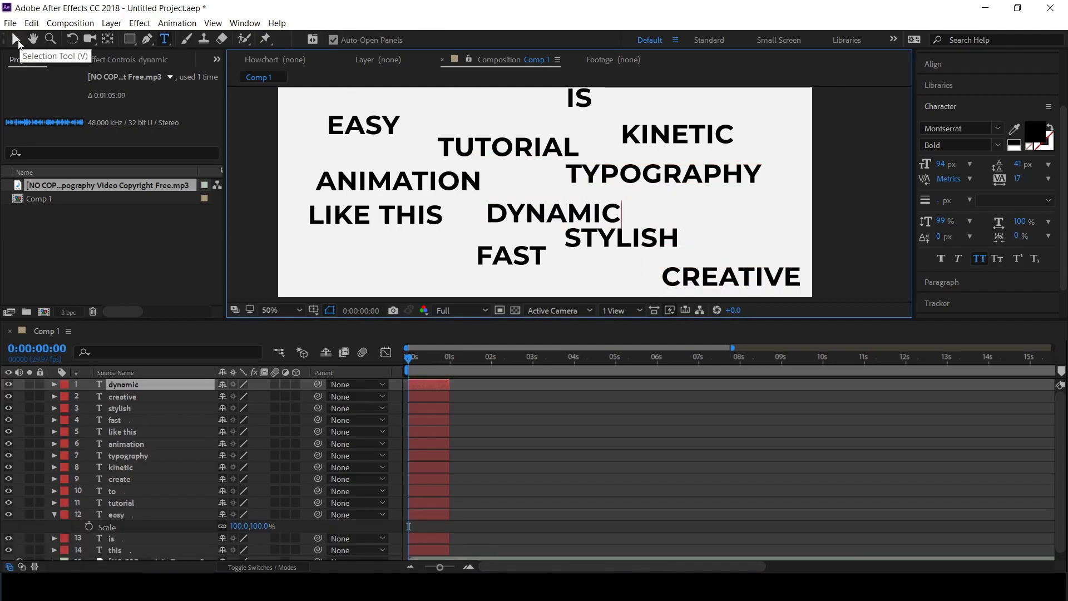
pyautogui.hotkey('ctrl', 'd')
pyautogui.doubleClick(731, 210)
pyautogui.write('smooth')
# Duplicate the "smooth" text layer and retype the copy as "powerful"
pyautogui.hotkey('ctrl', 'd')
pyautogui.doubleClick(356, 273)
pyautogui.write('powerful')
pyautogui.click(16, 39)
# Duplicate the "powerful" text layer, move the copy to the composition's upper area and retype it as "make"
pyautogui.hotkey('ctrl', 'd')
pyautogui.scroll(-2, 570, 151)
pyautogui.moveTo(468, 233); pyautogui.dragTo(511, 135)
pyautogui.scroll(4, 511, 136)
pyautogui.doubleClick(491, 177)
pyautogui.write('make')
pyautogui.scroll(-2, 491, 176)
# Add two more duplicated text layers near "make", reading "it" and "pop"
pyautogui.hotkey('ctrl', 'd')
pyautogui.moveTo(506, 181); pyautogui.dragTo(626, 135)
pyautogui.doubleClick(506, 210)
pyautogui.write('itpop')
pyautogui.click(15, 39)
# Select all text layers from "this" up to "pop" and centre them horizontally and vertically relative to the composition
pyautogui.scroll(-3, 61, 495)
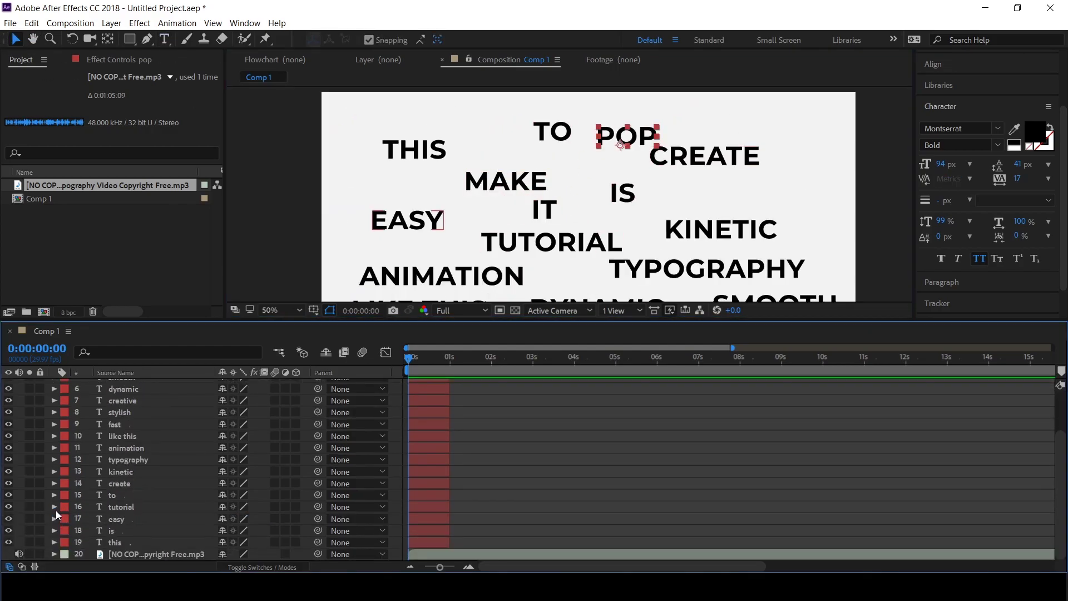
pyautogui.click(54, 507)
pyautogui.click(116, 542)
pyautogui.scroll(3, 118, 473)
pyautogui.keyDown('shift'); pyautogui.click(117, 384); pyautogui.keyUp('shift')
pyautogui.scroll(-3, 118, 390)
pyautogui.click(932, 66)
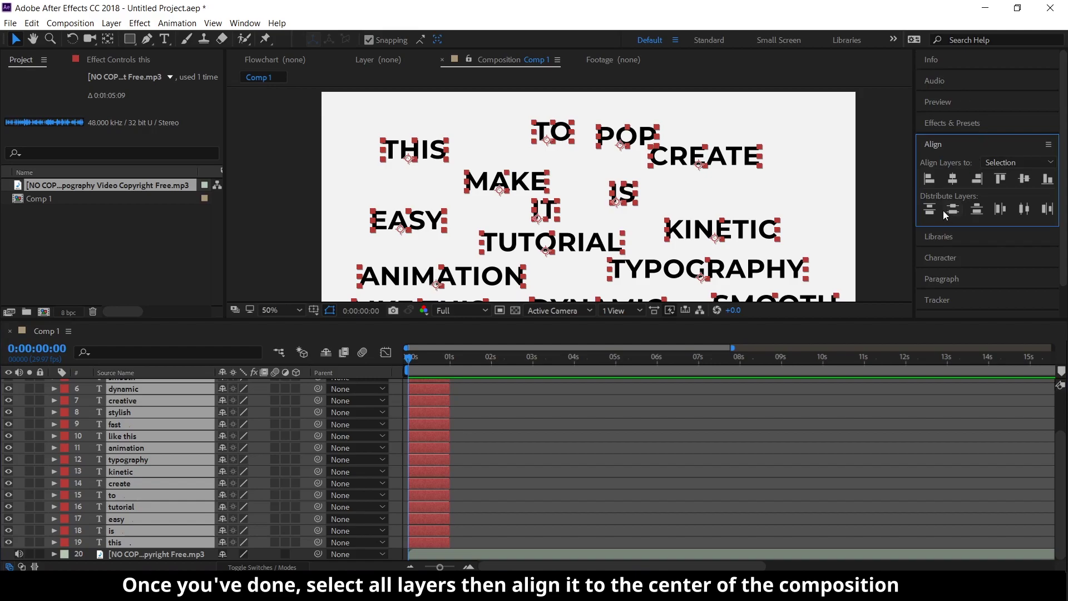
pyautogui.click(952, 178)
pyautogui.click(1006, 162)
pyautogui.click(1003, 185)
pyautogui.click(952, 178)
pyautogui.click(1024, 178)
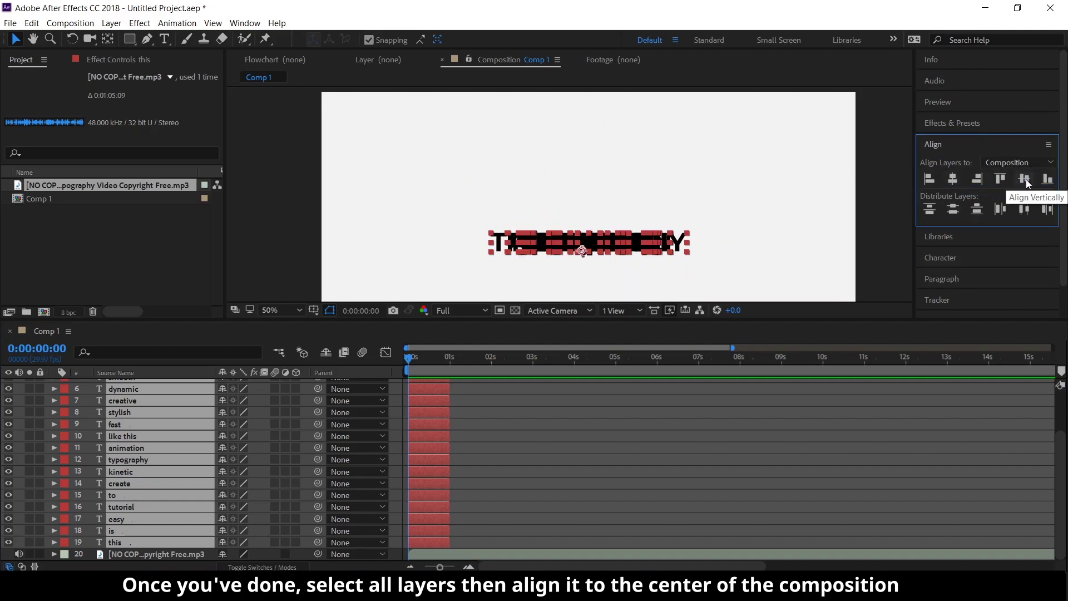
# Set the font size of all selected text layers to 134 px
pyautogui.click(942, 145)
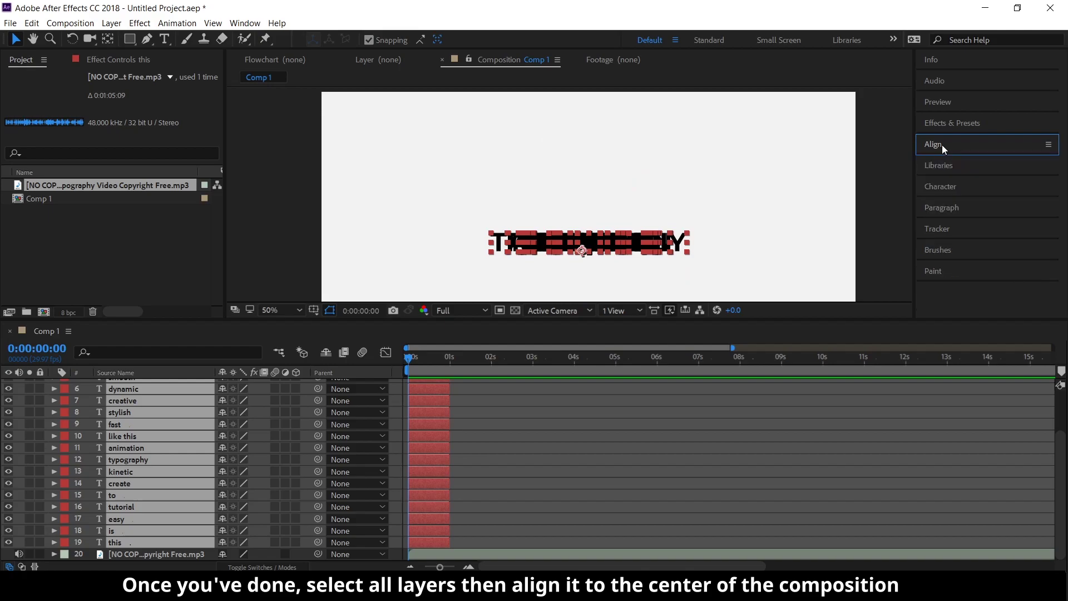
pyautogui.click(942, 185)
pyautogui.moveTo(955, 244); pyautogui.dragTo(963, 247)
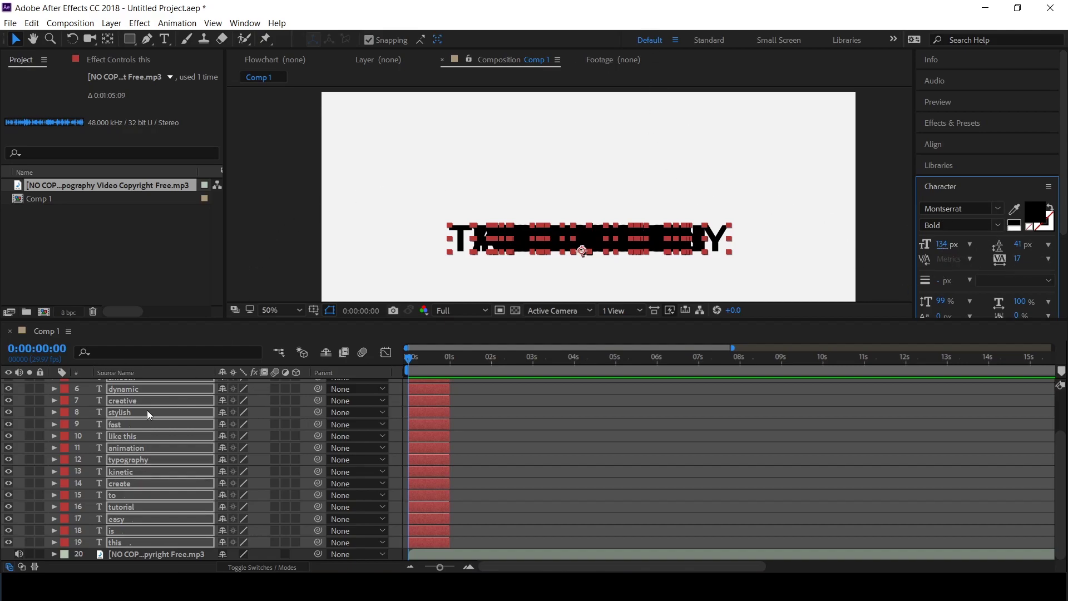
# Sequence the selected text layers one after another in time with Sequence Layers, without overlap
pyautogui.rightClick(165, 417)
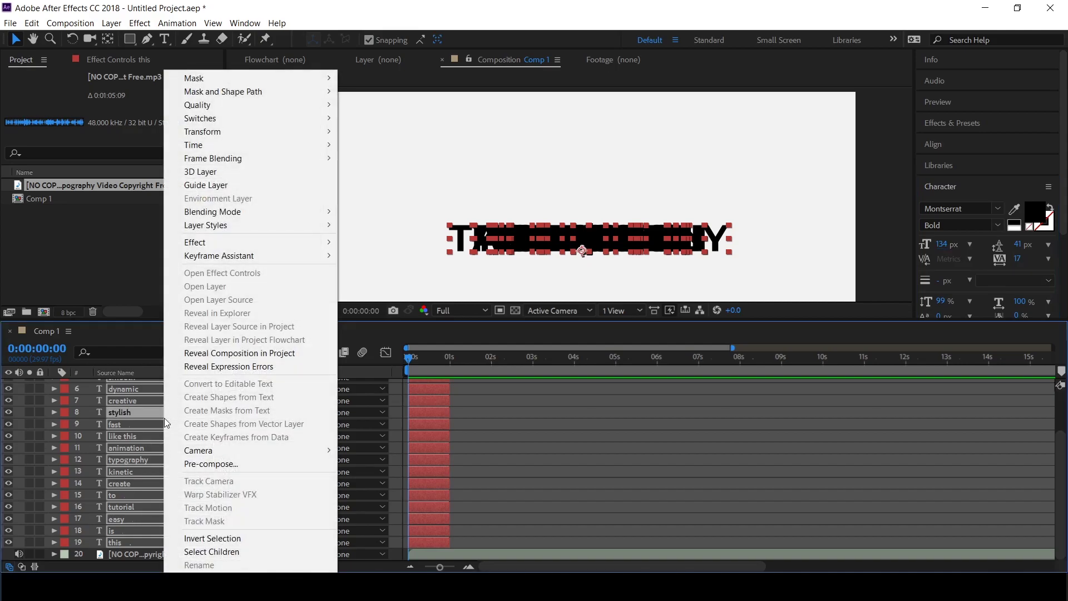
pyautogui.moveTo(202, 260)
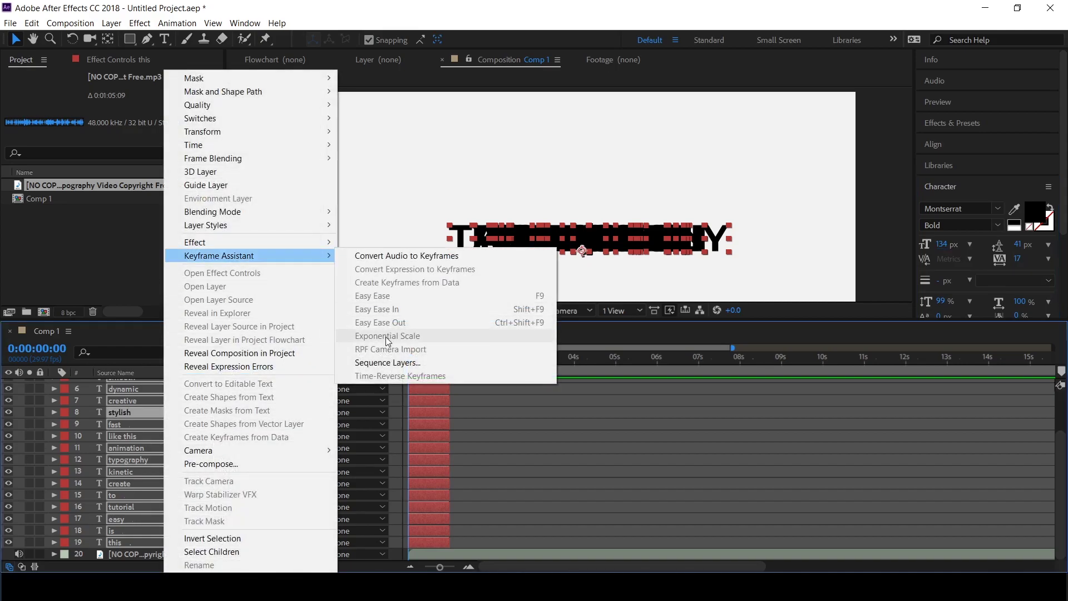
pyautogui.click(387, 362)
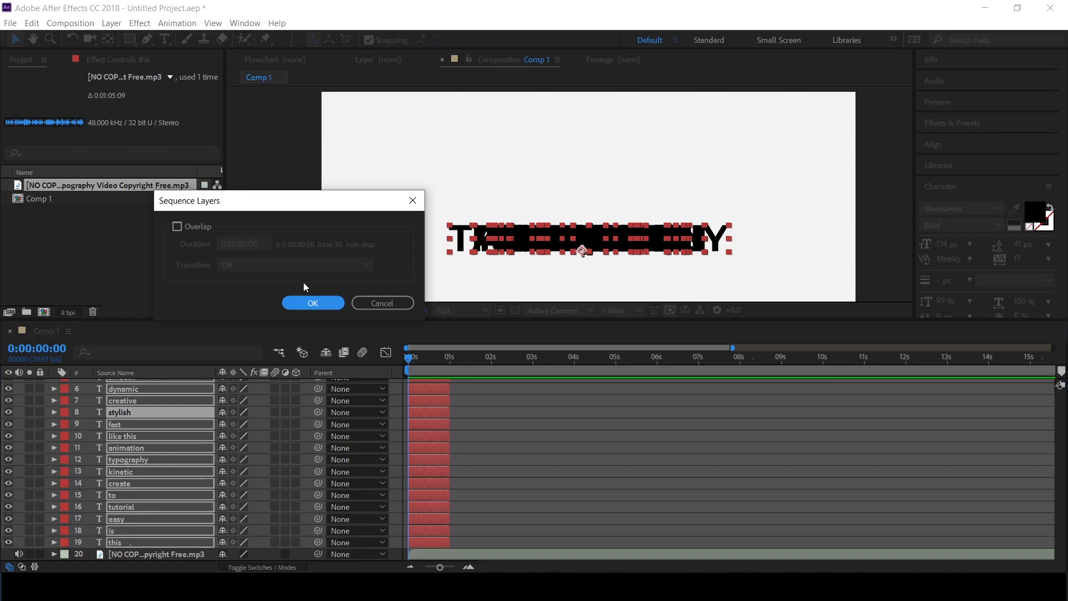
pyautogui.click(312, 302)
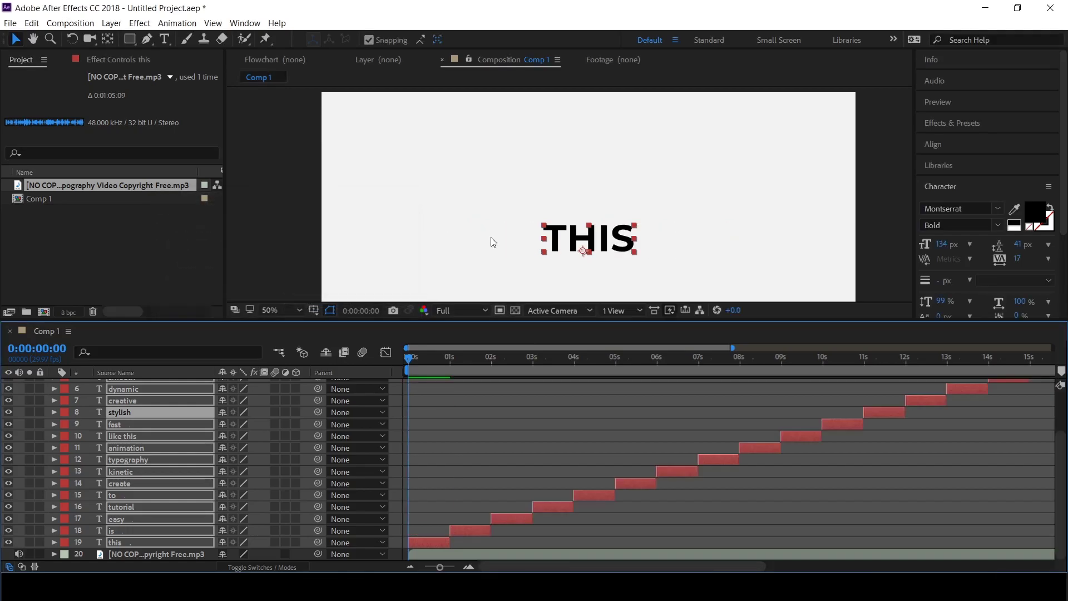
# Reveal the waveform of the mp3 audio layer in the timeline
pyautogui.click(269, 312)
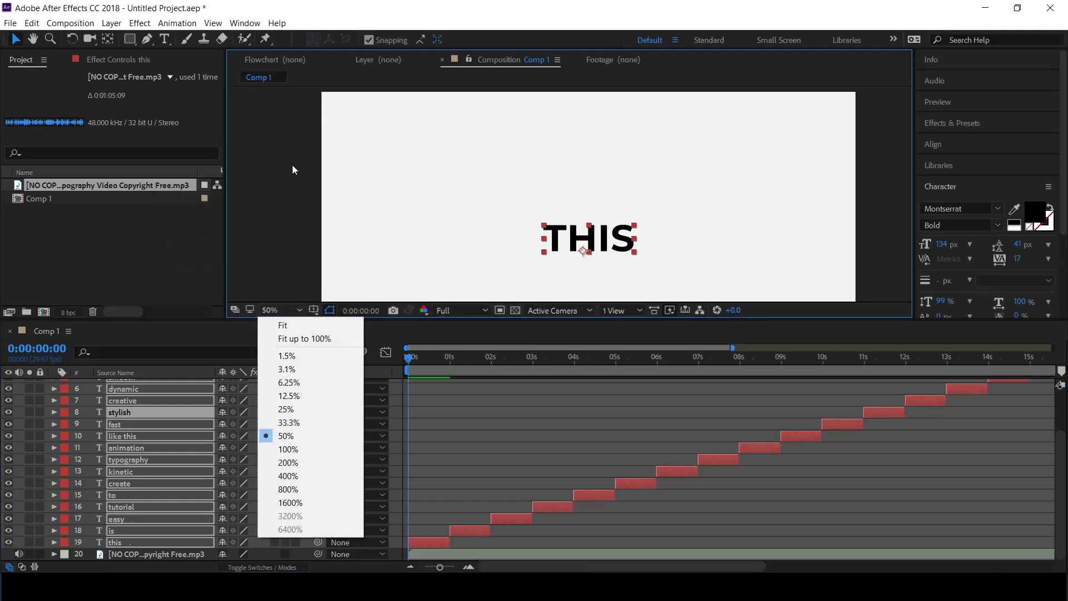
pyautogui.click(308, 337)
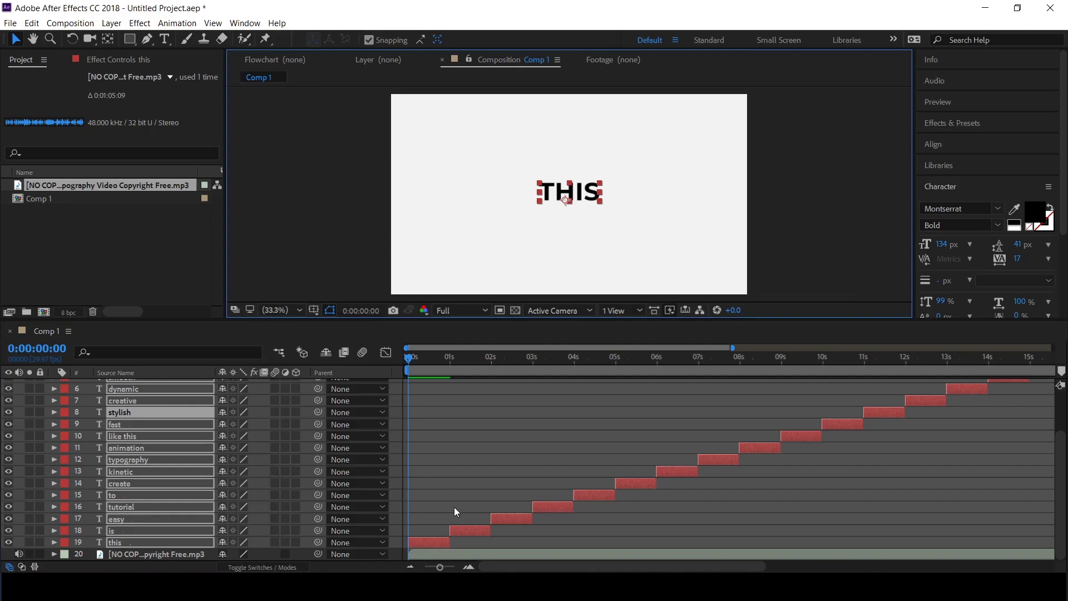
pyautogui.click(468, 556)
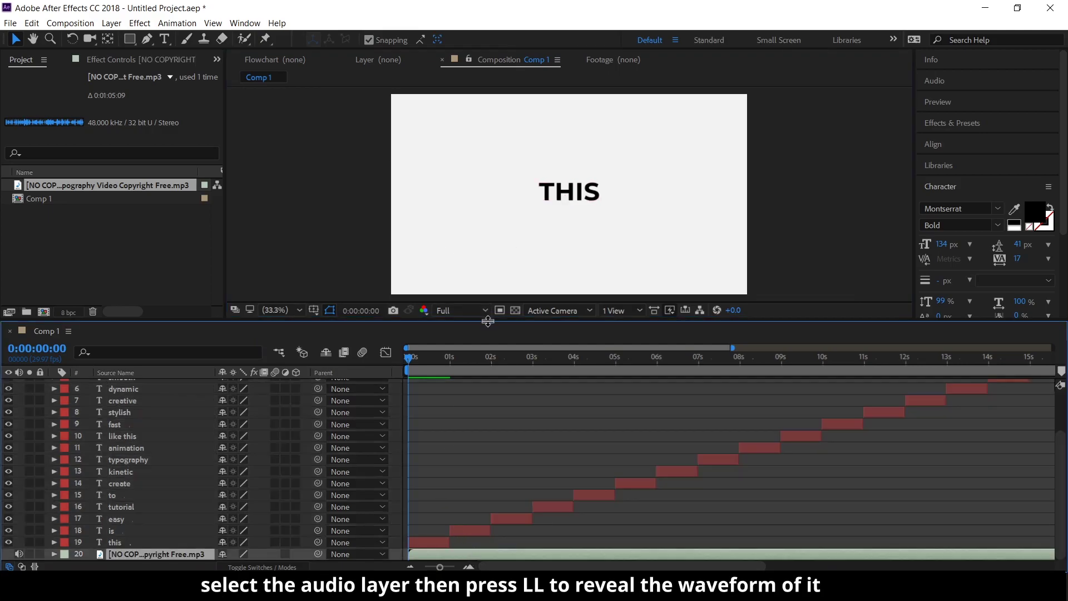
pyautogui.moveTo(486, 320); pyautogui.dragTo(487, 315)
pyautogui.press('l')
pyautogui.press('l')
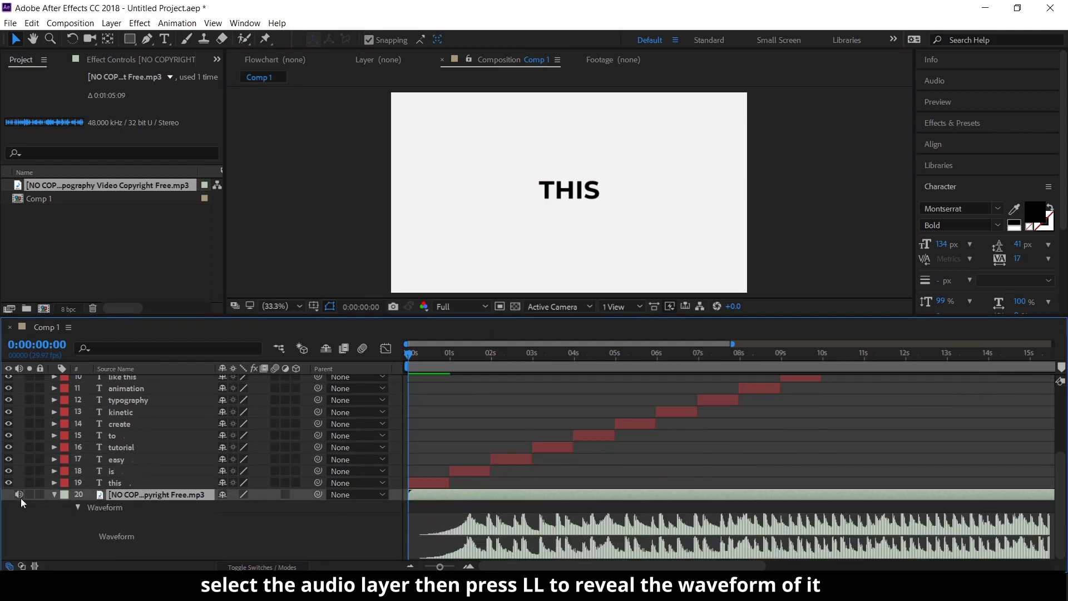
# Shift the audio layer earlier until its first strong beat falls at about frame 12, checking the timing with playback
pyautogui.click(39, 495)
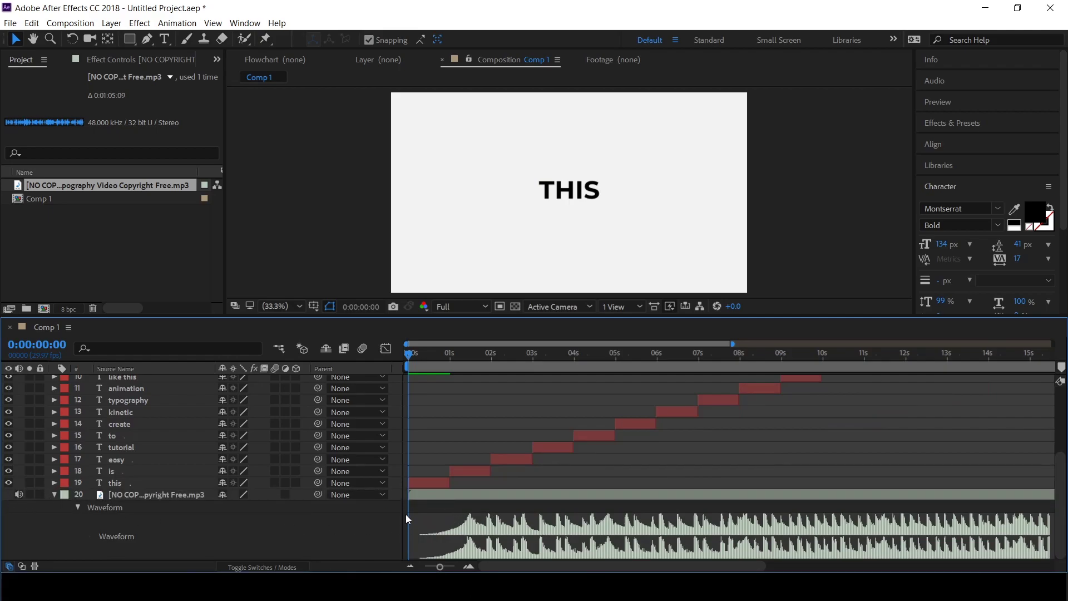
pyautogui.click(428, 495)
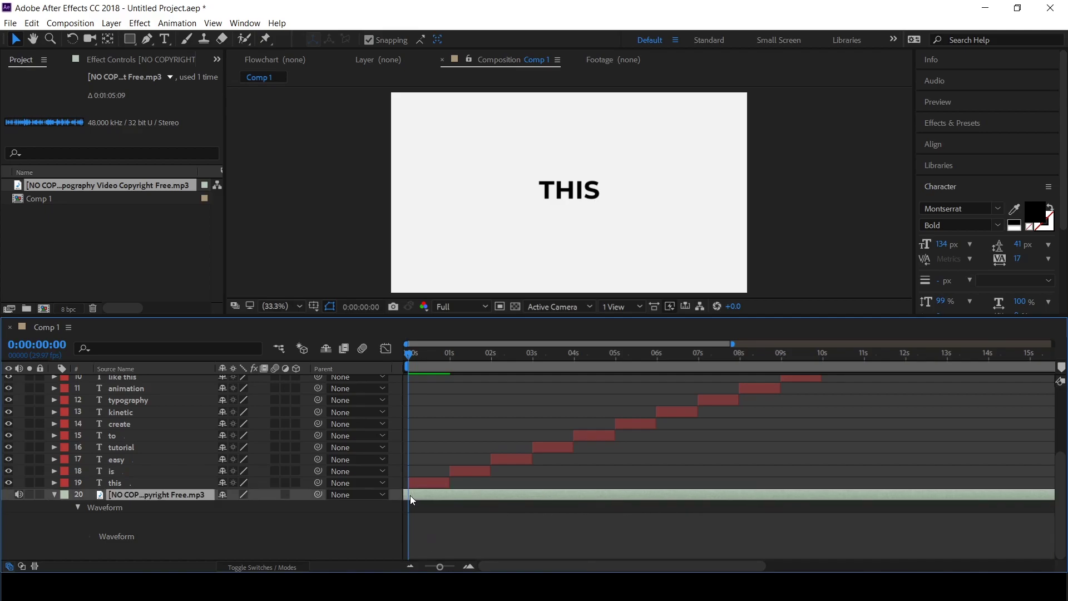
pyautogui.press('space')
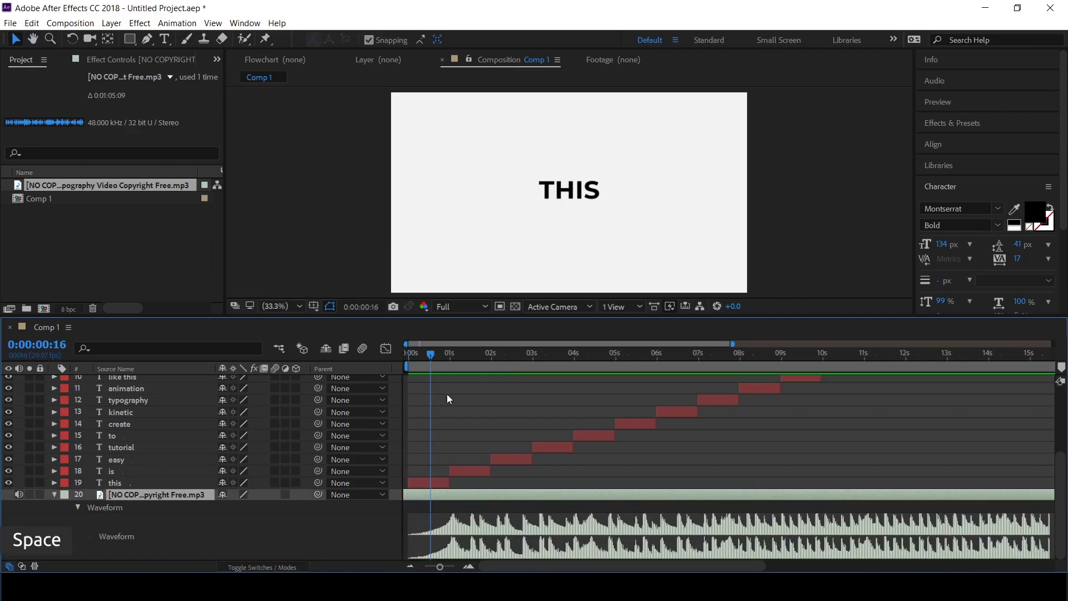
pyautogui.press('space')
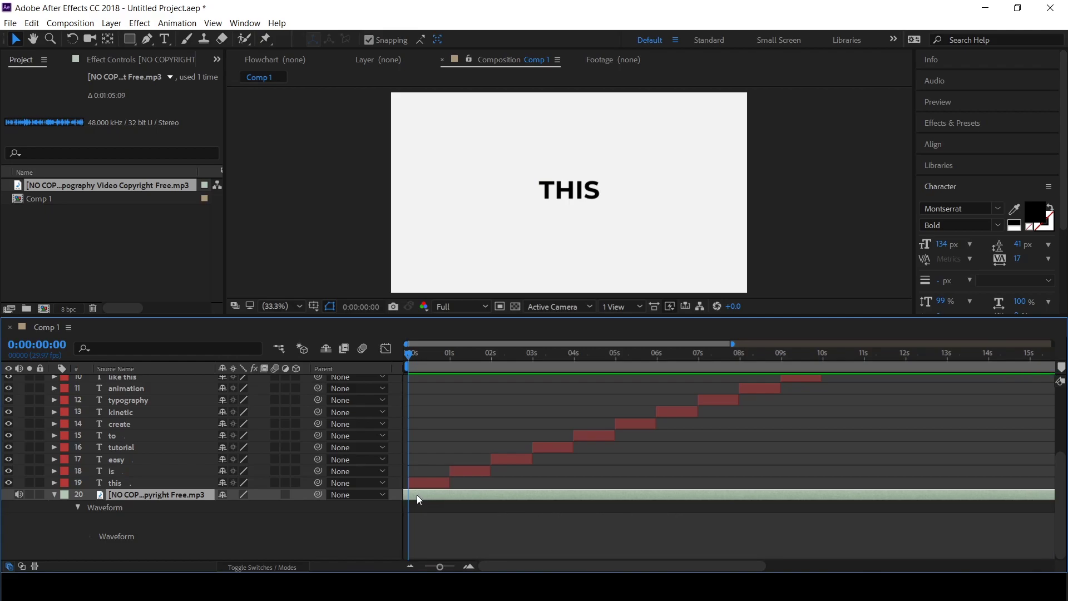
pyautogui.press('space')
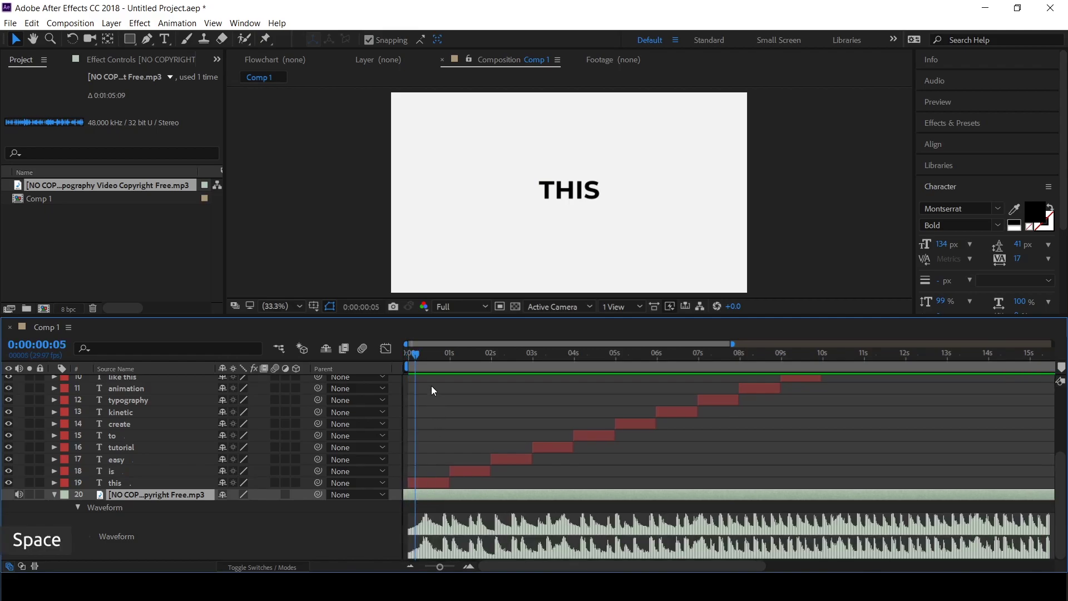
pyautogui.click(410, 352)
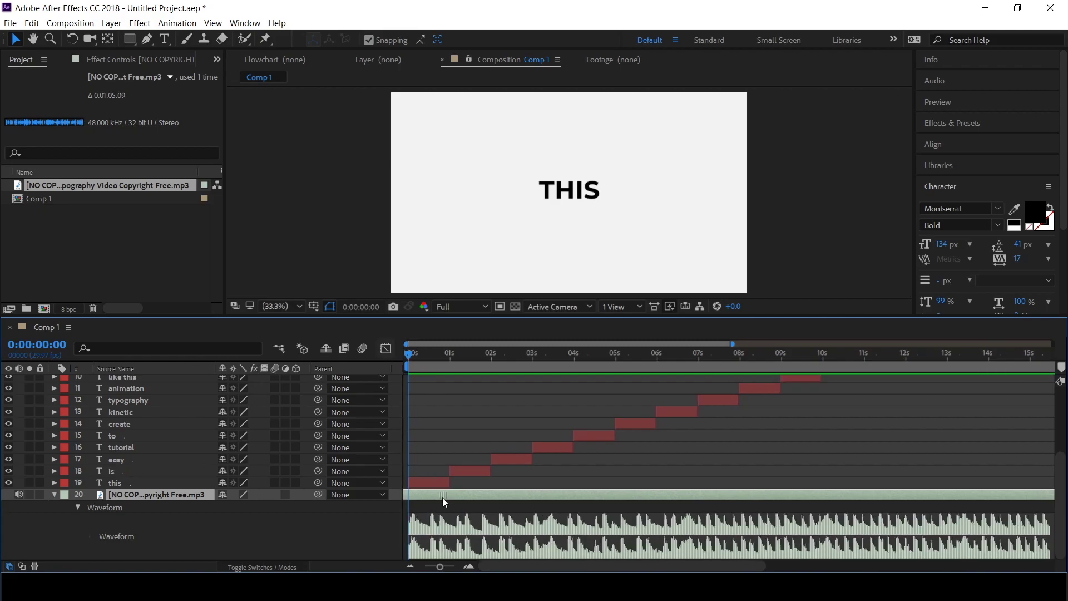
pyautogui.press('space')
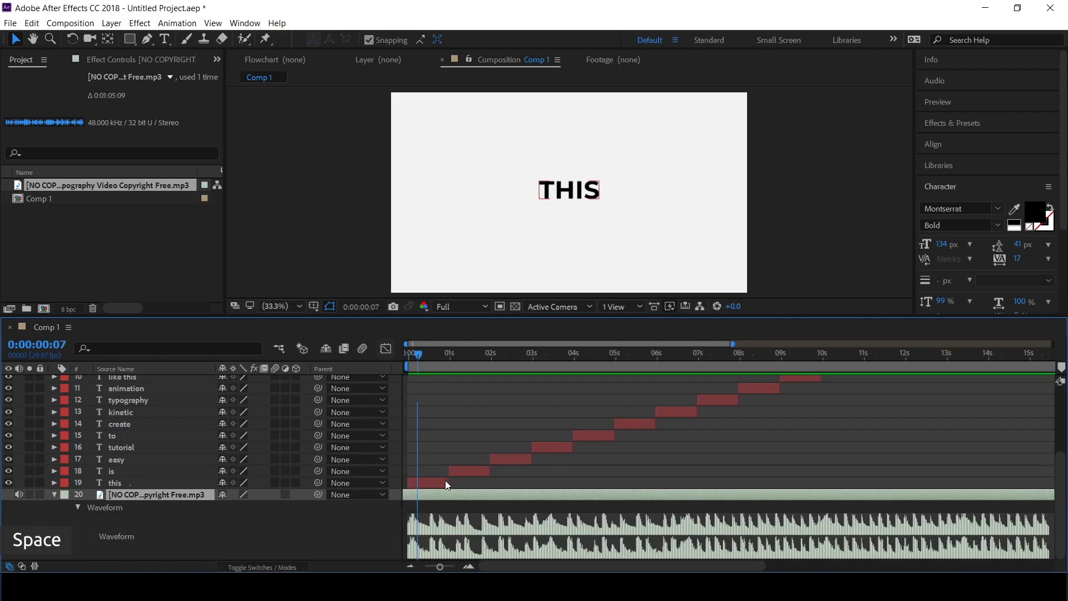
pyautogui.press('ctrl')
pyautogui.press('space')
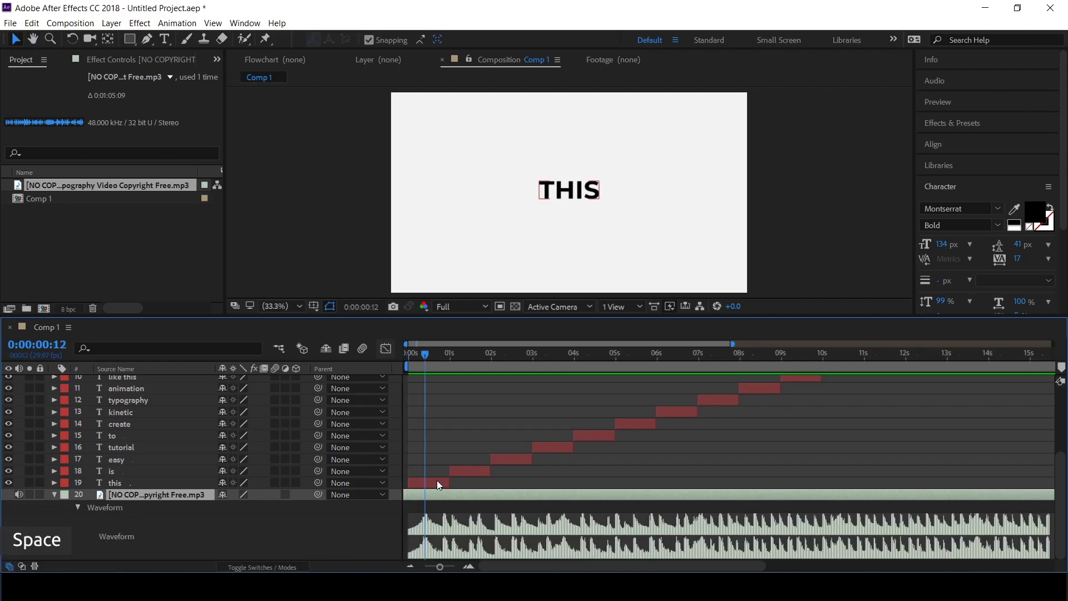
# Trim the start of the "this" layer and position it to begin at the first beat, at about frame 10
pyautogui.click(439, 483)
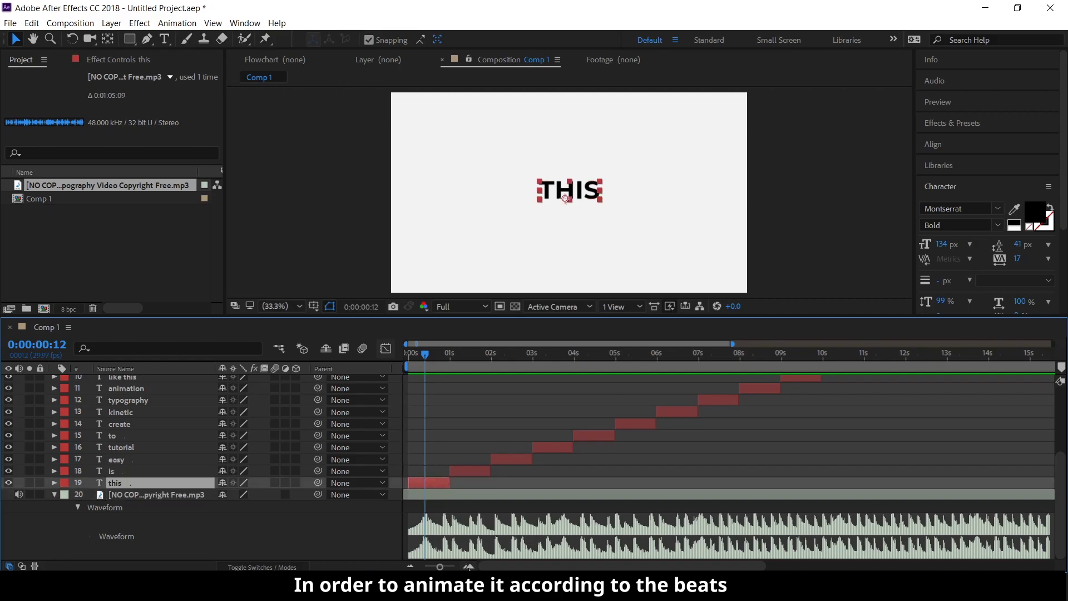
pyautogui.moveTo(409, 483); pyautogui.dragTo(422, 488)
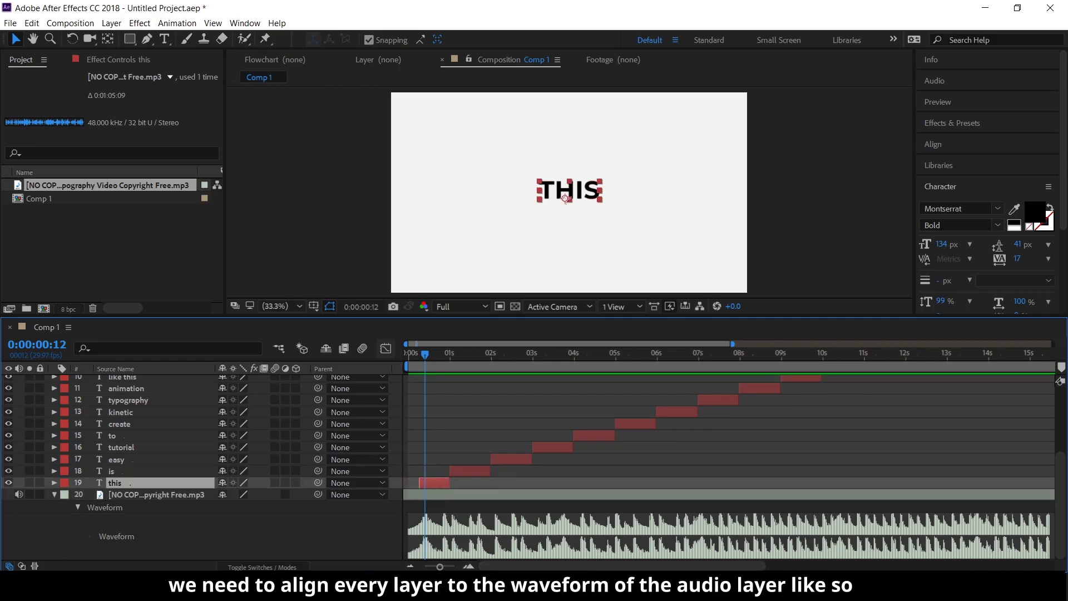
pyautogui.press('=')
pyautogui.moveTo(507, 567); pyautogui.dragTo(461, 569)
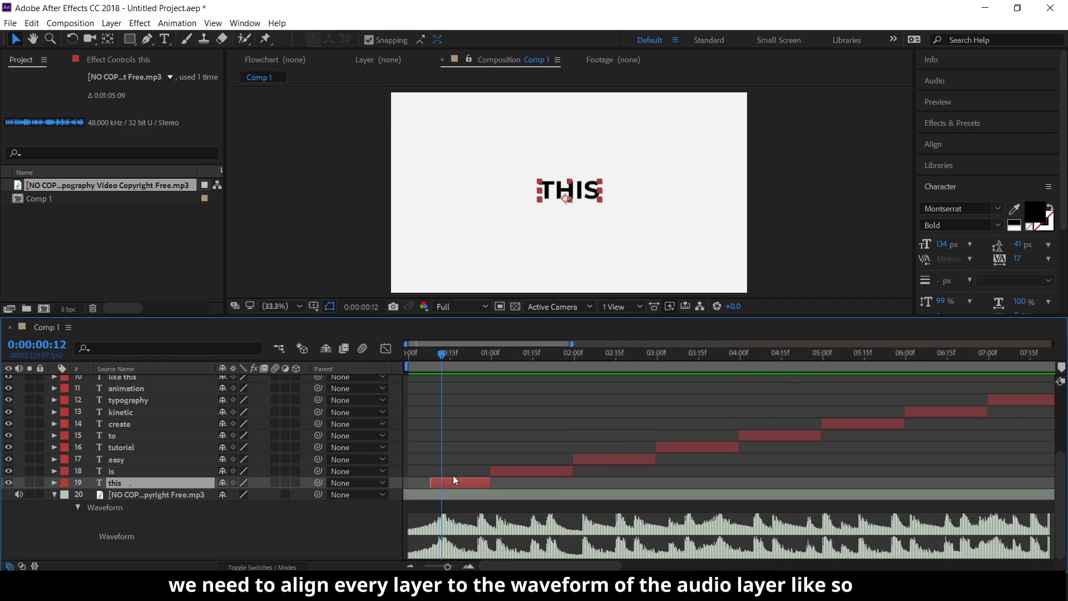
pyautogui.moveTo(458, 481); pyautogui.dragTo(468, 482)
pyautogui.moveTo(445, 356); pyautogui.dragTo(436, 353)
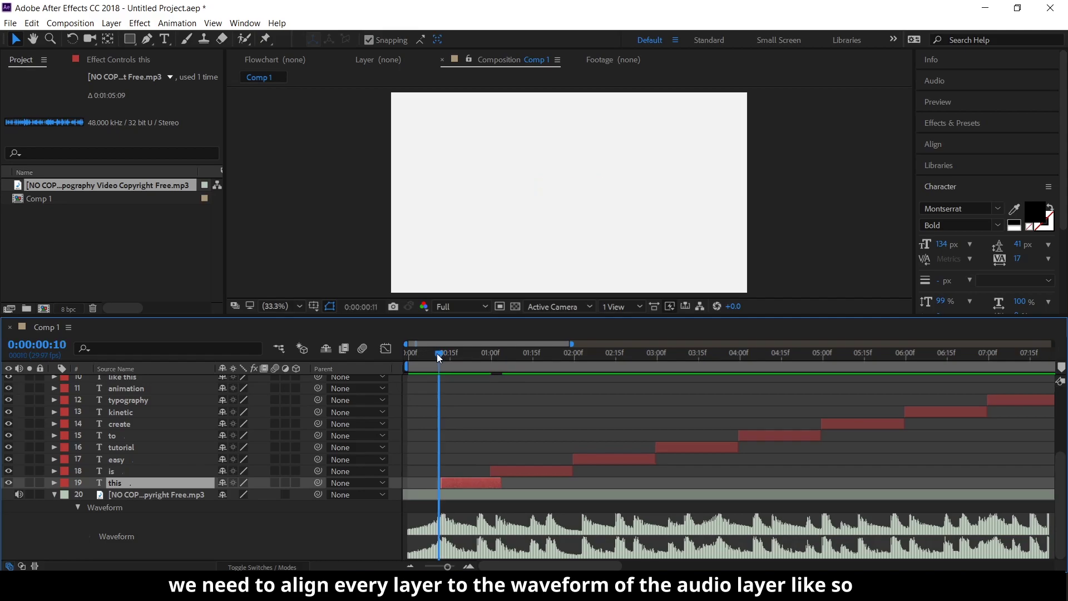
pyautogui.moveTo(467, 484); pyautogui.dragTo(462, 483)
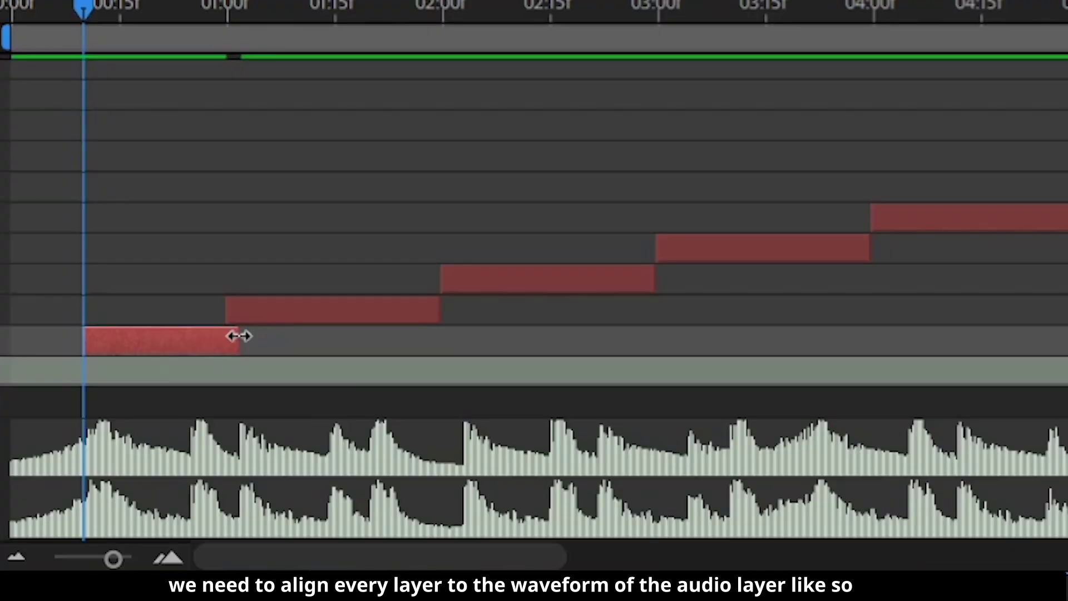
pyautogui.moveTo(495, 481); pyautogui.dragTo(499, 481)
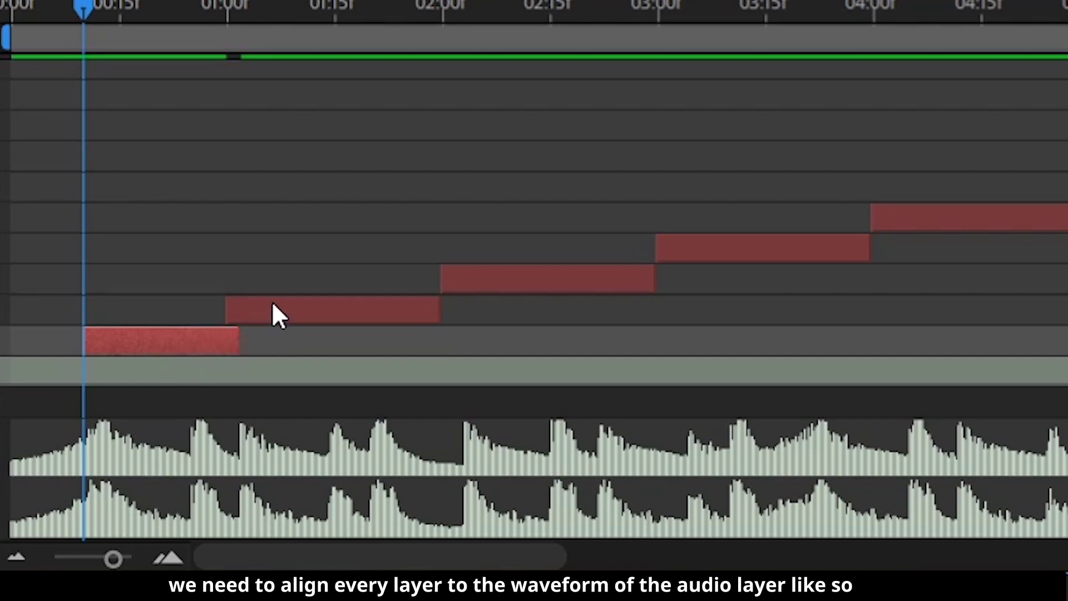
# End the "this" layer at the second beat, about frame 25, and fit the "is" layer from there to about 1 second
pyautogui.click(189, 9)
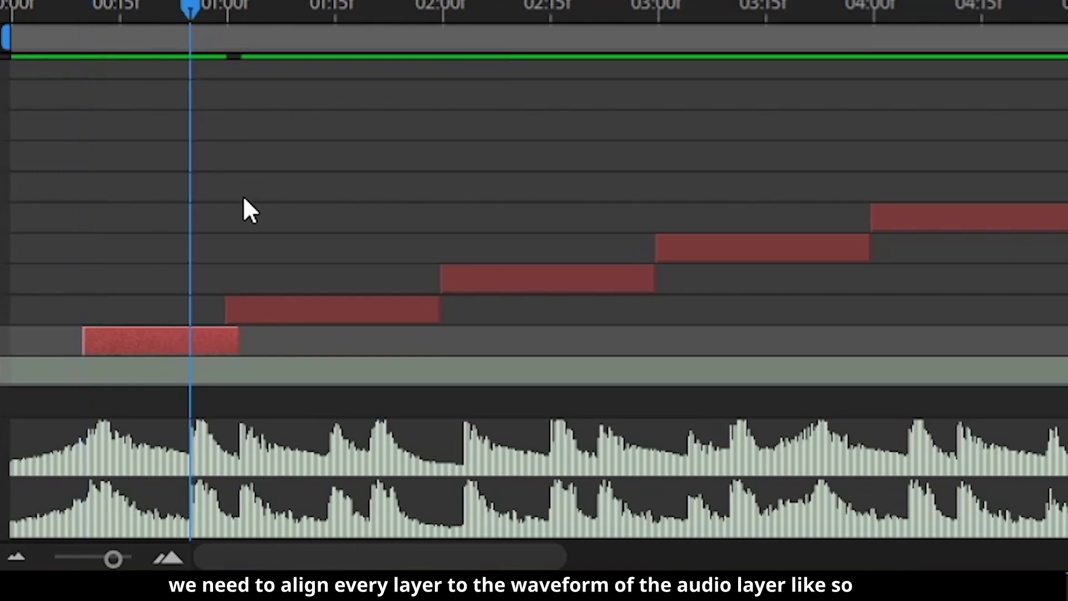
pyautogui.moveTo(236, 339); pyautogui.dragTo(189, 350)
pyautogui.moveTo(294, 304); pyautogui.dragTo(258, 306)
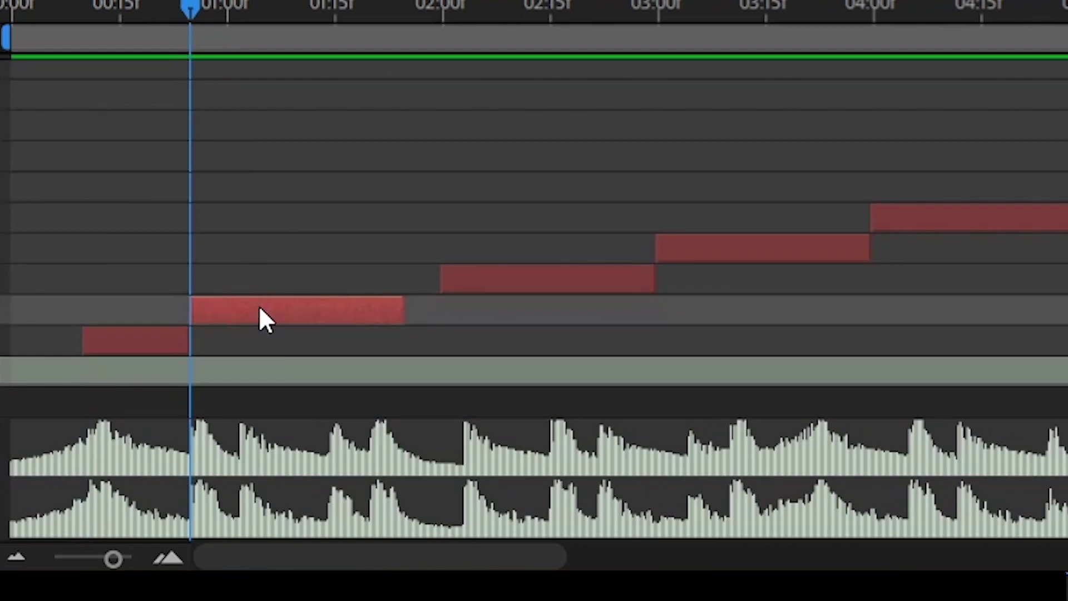
pyautogui.moveTo(404, 305); pyautogui.dragTo(233, 337)
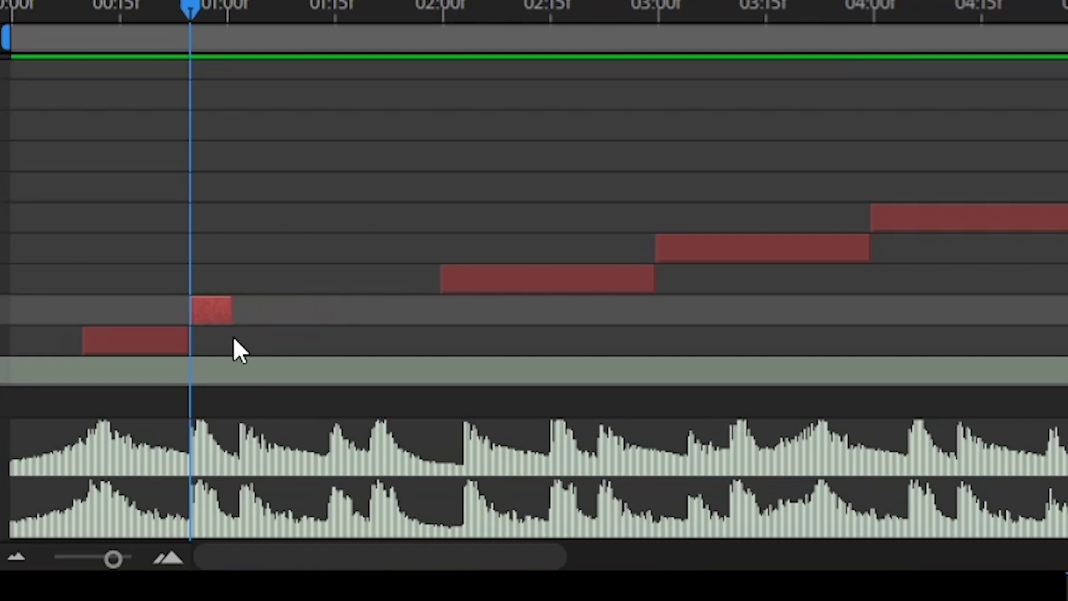
# Move the "easy" layer to start at the third beat directly after "is", and preview the composition from its beginning
pyautogui.moveTo(492, 272); pyautogui.dragTo(288, 281)
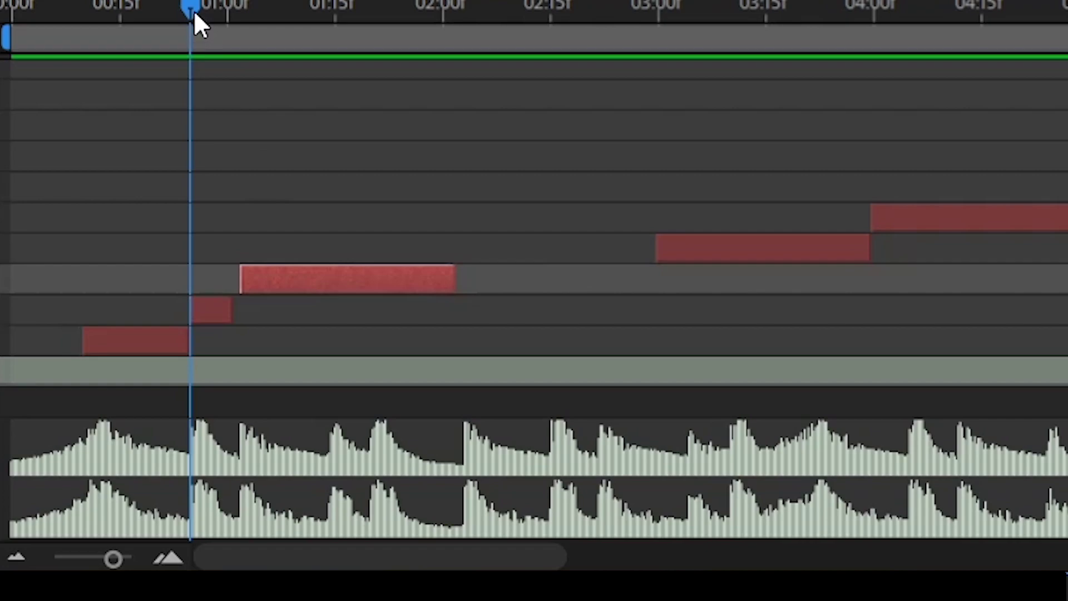
pyautogui.moveTo(193, 11); pyautogui.dragTo(231, 28)
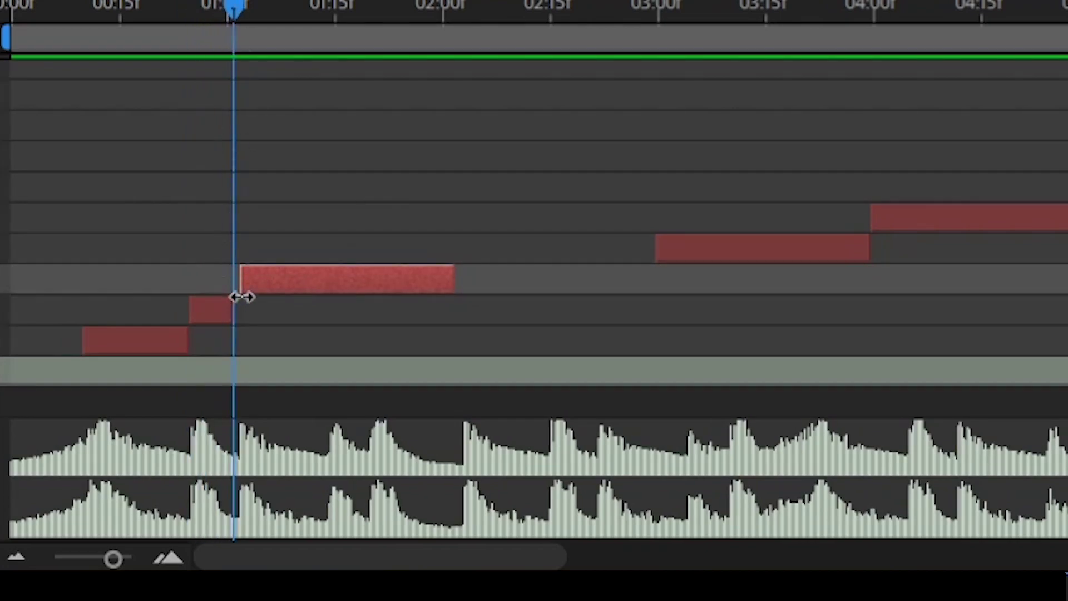
pyautogui.moveTo(238, 286); pyautogui.dragTo(236, 286)
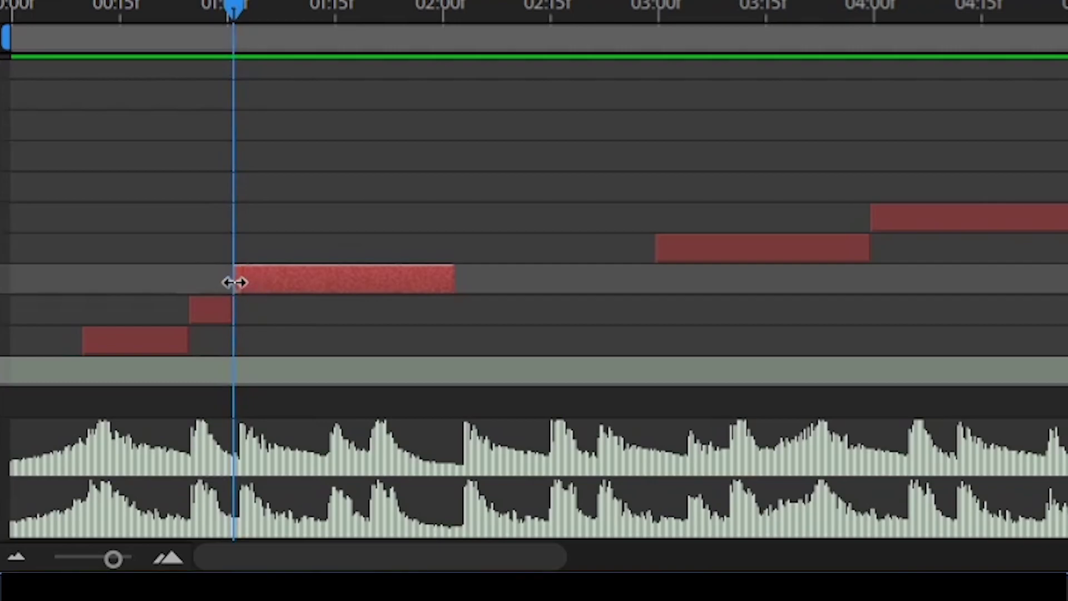
pyautogui.press('Home')
pyautogui.press('space')
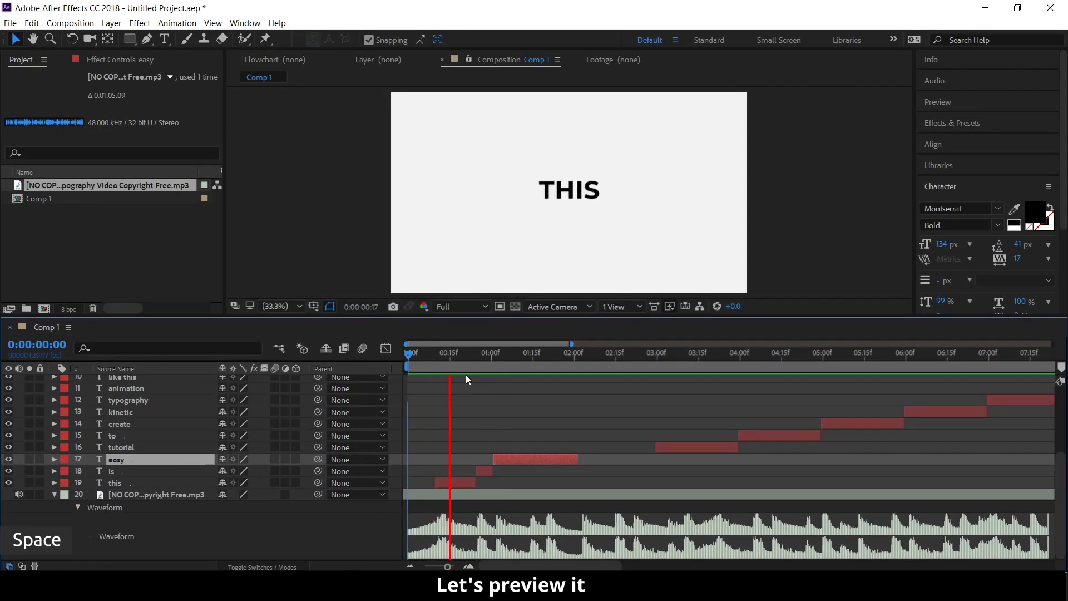
# Move the "tutorial" layer to start at the next beat, 0:00:01:14, and trim the end of "easy" to that point
pyautogui.press('space')
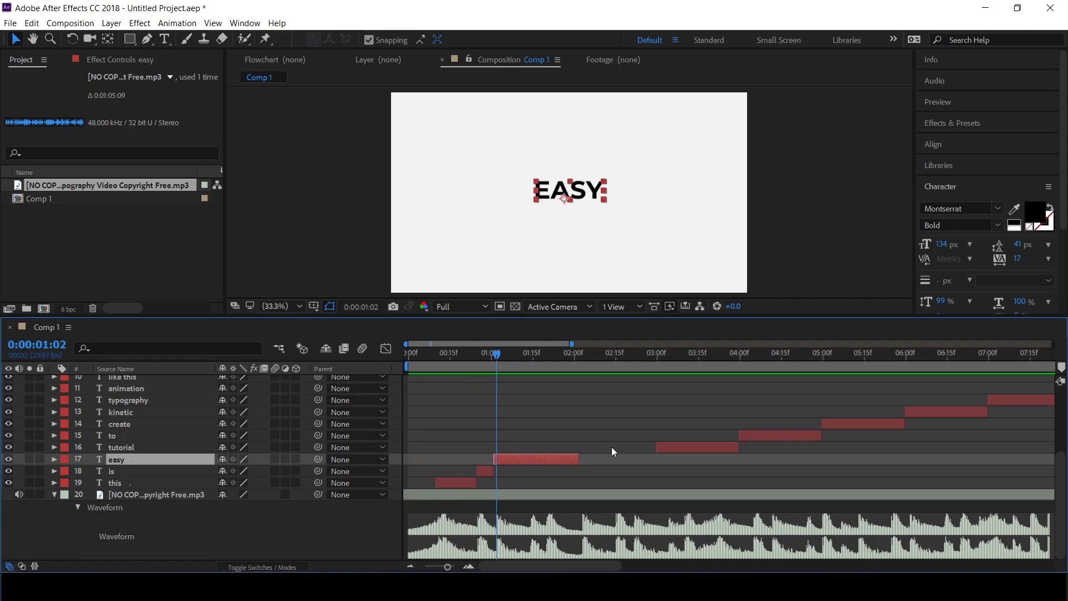
pyautogui.moveTo(498, 355); pyautogui.dragTo(530, 358)
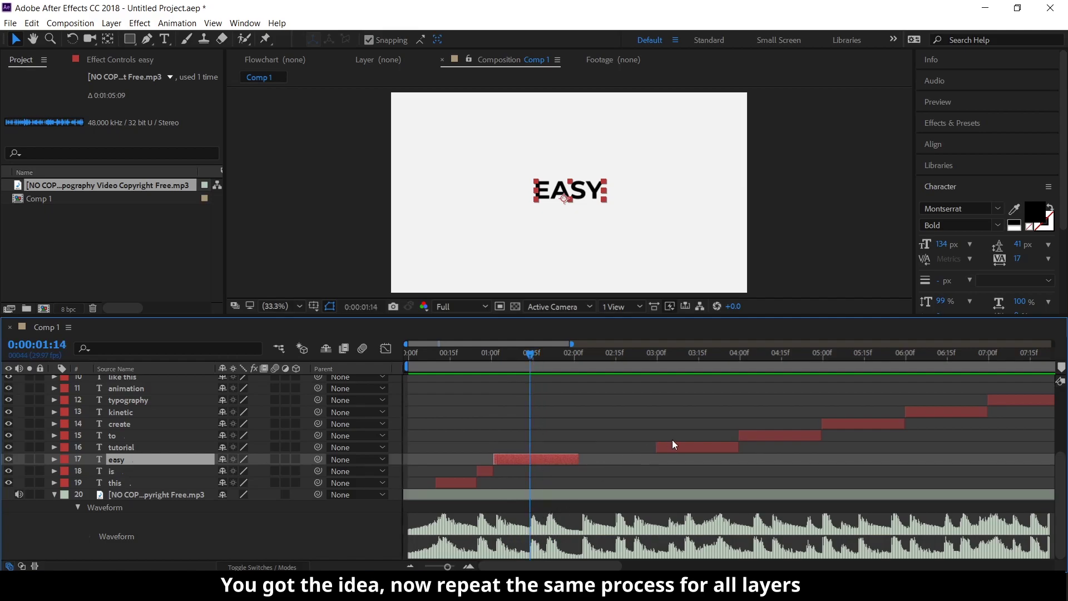
pyautogui.moveTo(674, 448); pyautogui.dragTo(529, 464)
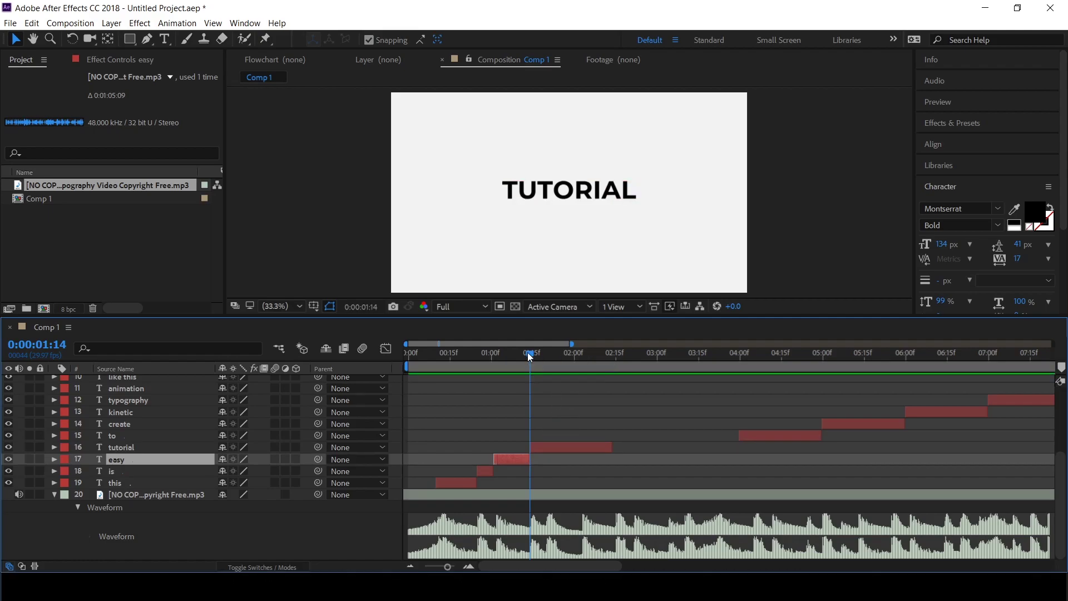
# Start the "to" layer at 0:00:02:02 and "create" at 0:00:02:15, trimming each preceding word layer to end at those beats
pyautogui.press('space')
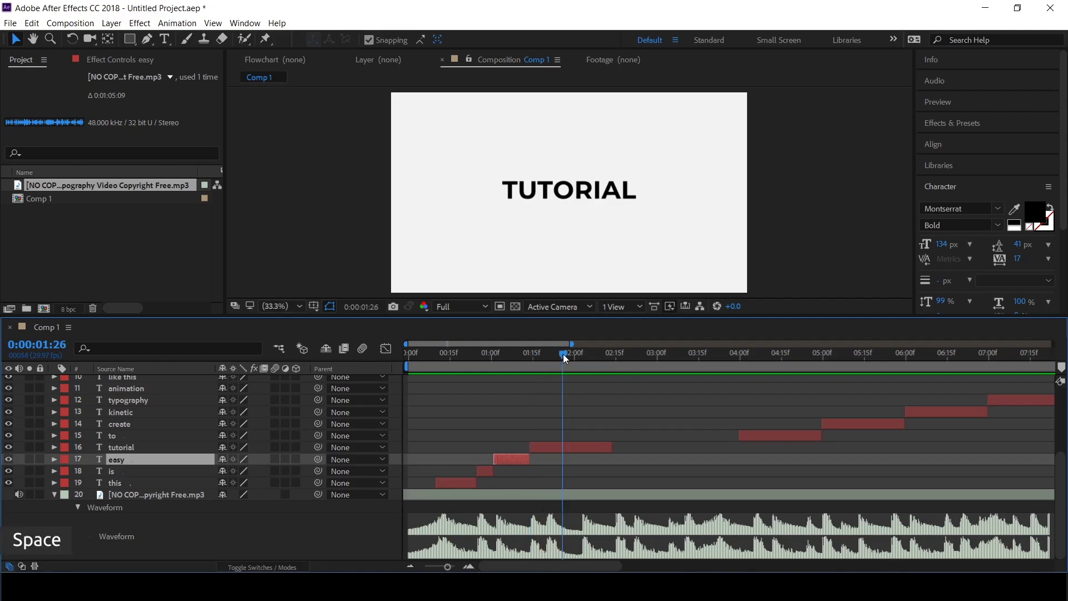
pyautogui.moveTo(565, 355); pyautogui.dragTo(582, 359)
pyautogui.moveTo(756, 433); pyautogui.dragTo(579, 452)
pyautogui.click(606, 446)
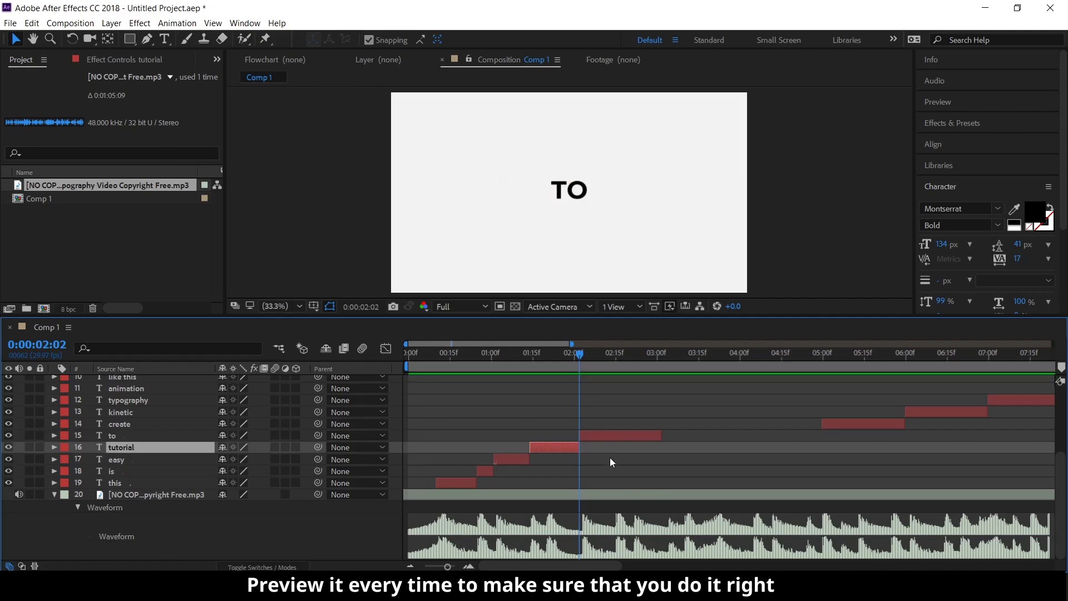
pyautogui.press('space')
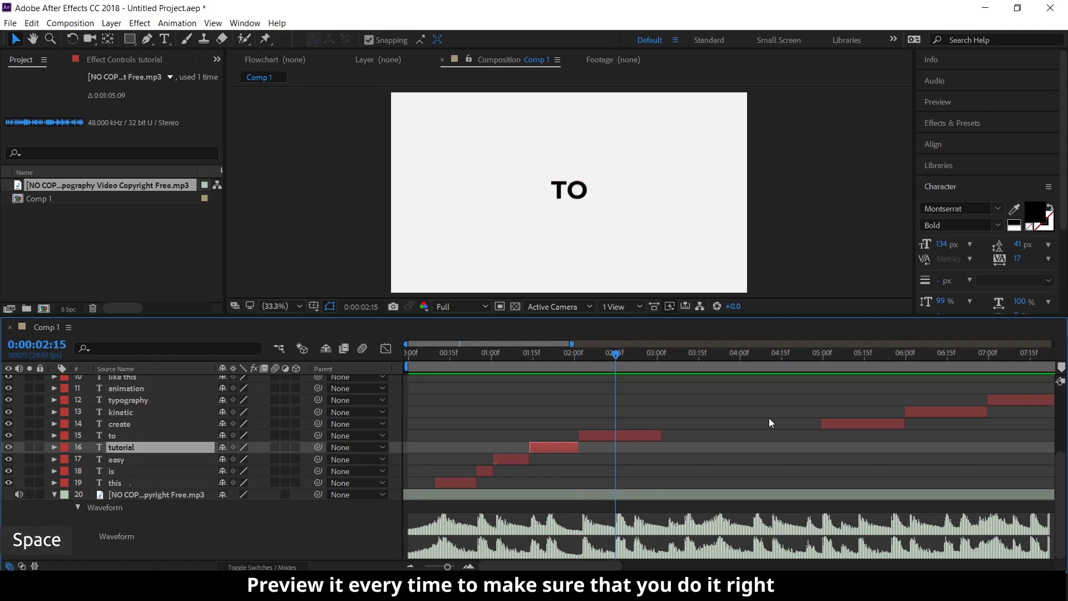
pyautogui.moveTo(840, 425); pyautogui.dragTo(616, 450)
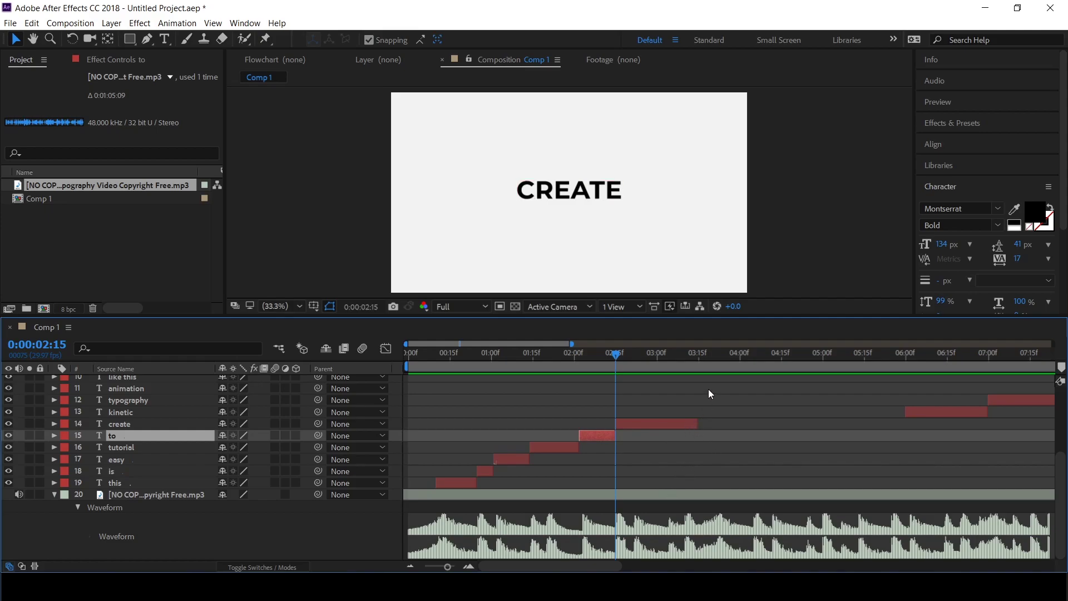
# Move the "kinetic" layer to start at 0:00:03:04, trim "create" to end there, and check the timing with playback
pyautogui.press('space')
pyautogui.press('space')
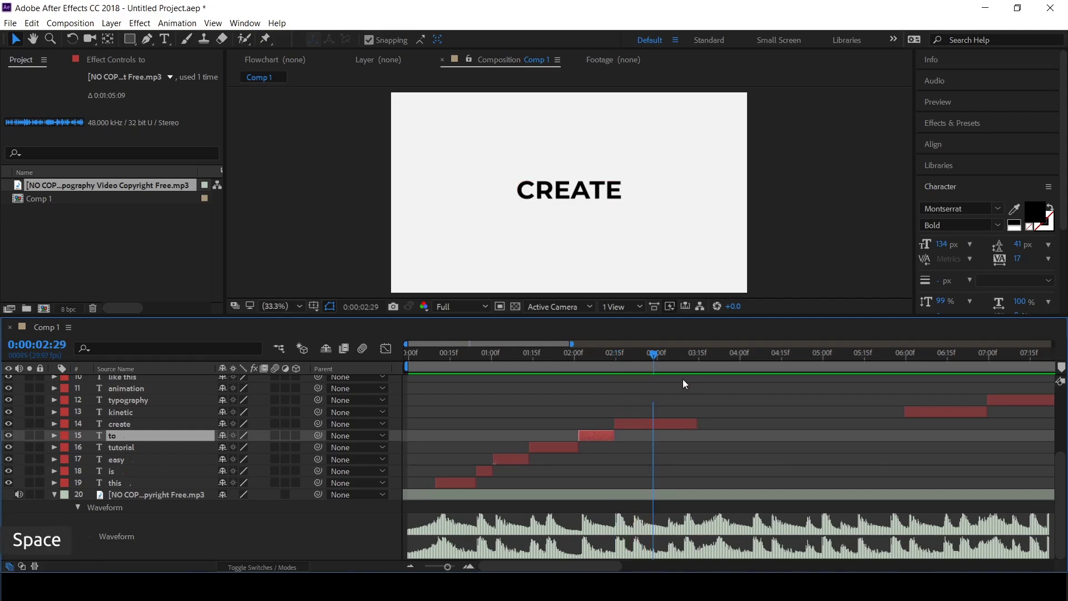
pyautogui.moveTo(653, 353); pyautogui.dragTo(666, 356)
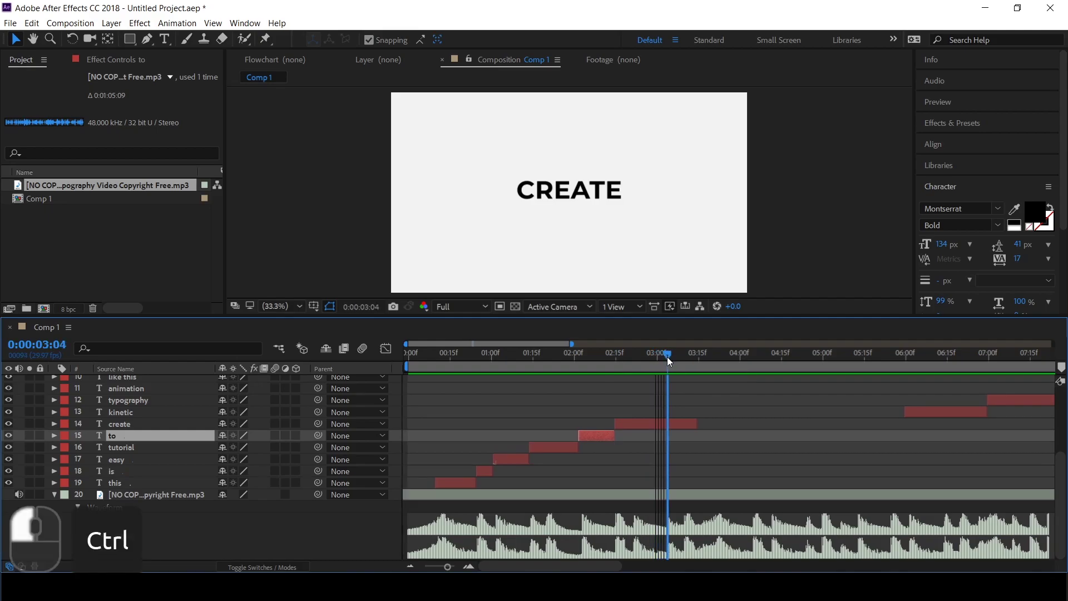
pyautogui.moveTo(921, 415); pyautogui.dragTo(667, 427)
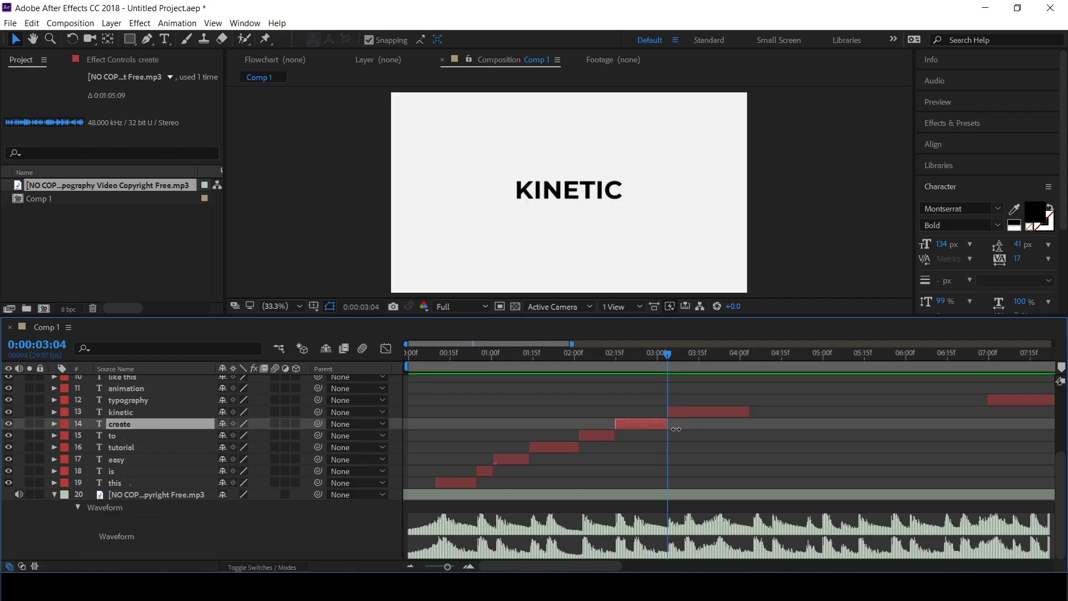
pyautogui.press('space')
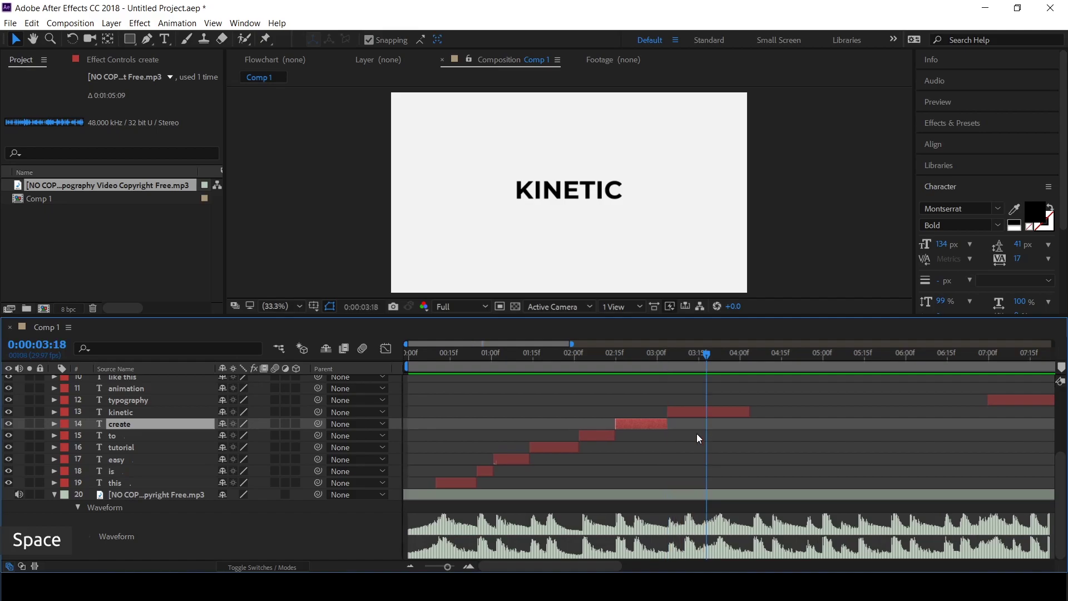
pyautogui.scroll(1, 978, 414)
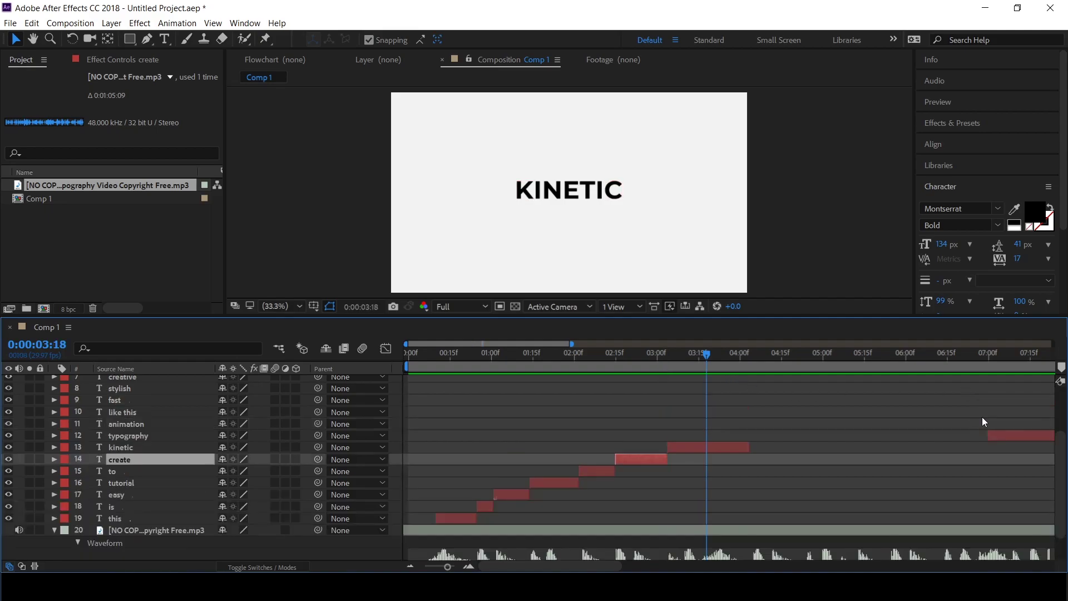
pyautogui.click(116, 448)
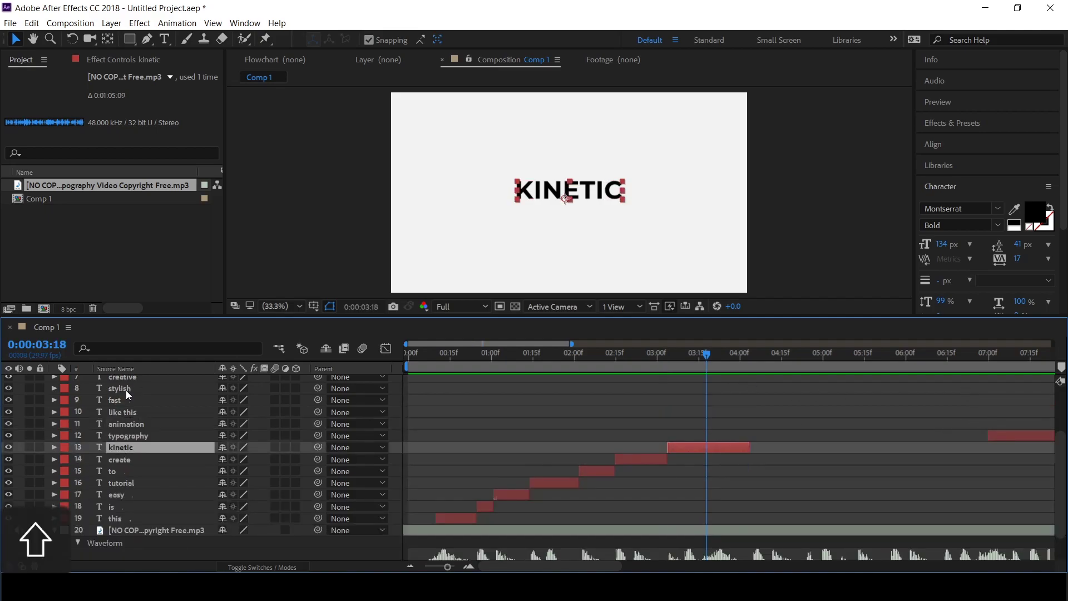
pyautogui.scroll(1, 128, 399)
pyautogui.scroll(1, 128, 399)
pyautogui.keyDown('shift'); pyautogui.click(131, 380); pyautogui.keyUp('shift')
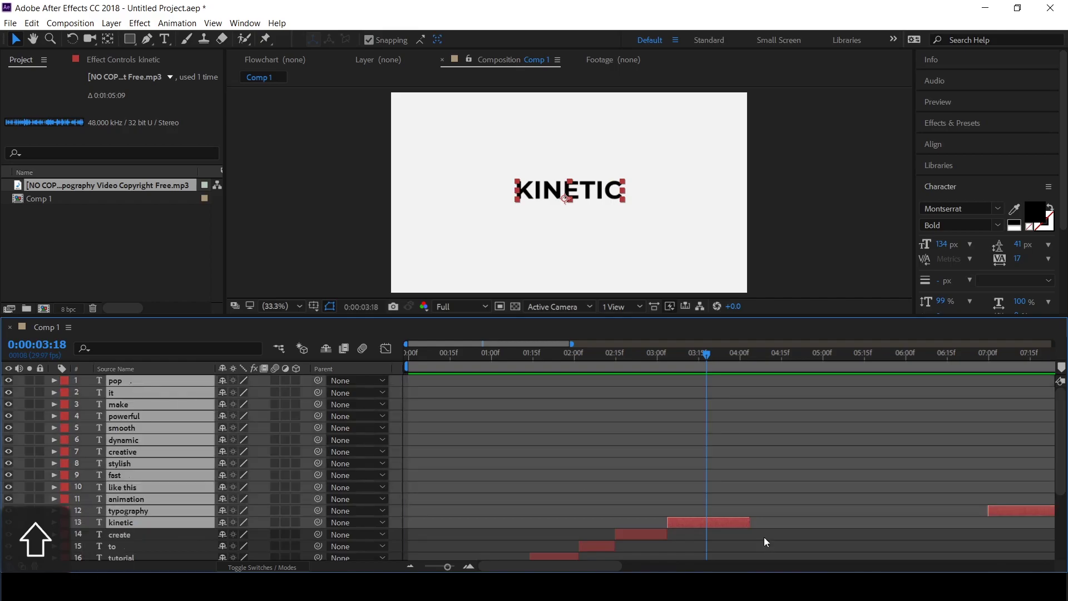
pyautogui.moveTo(1007, 512); pyautogui.dragTo(779, 526)
pyautogui.hotkey('ctrl', 'z')
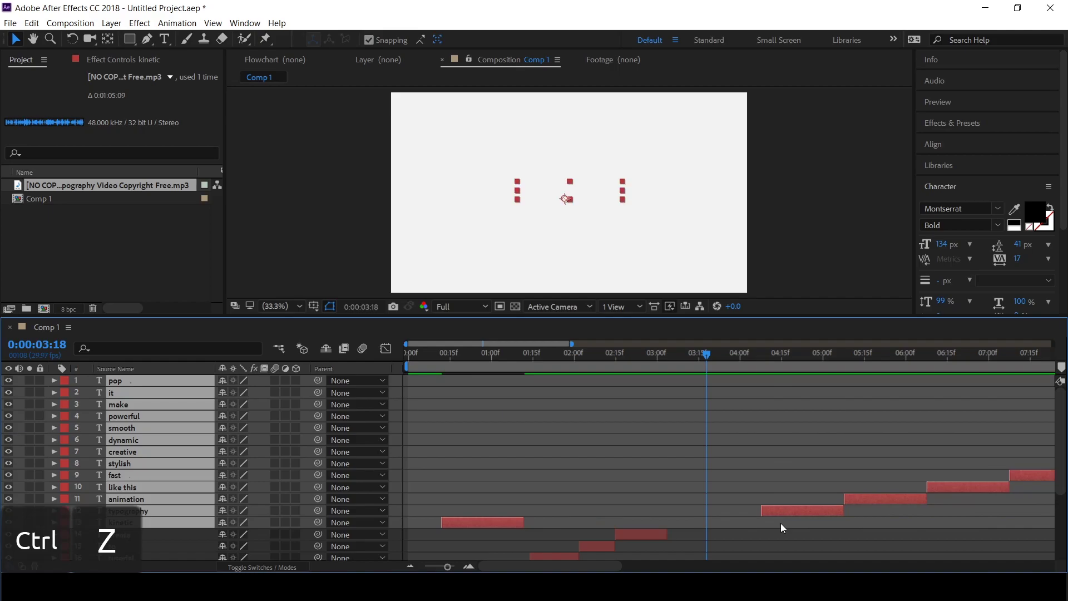
# Shift all layers from "typography" up to "pop" earlier together so that "typography" starts near the end of "kinetic", and show the audio waveform
pyautogui.click(19, 508)
pyautogui.click(120, 510)
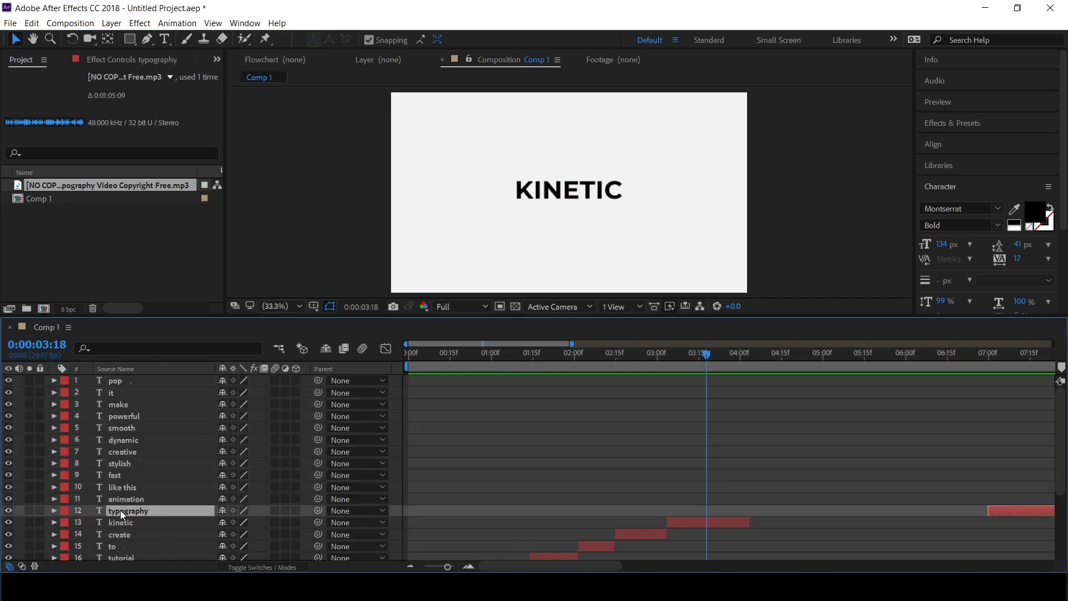
pyautogui.keyDown('shift'); pyautogui.click(134, 381); pyautogui.keyUp('shift')
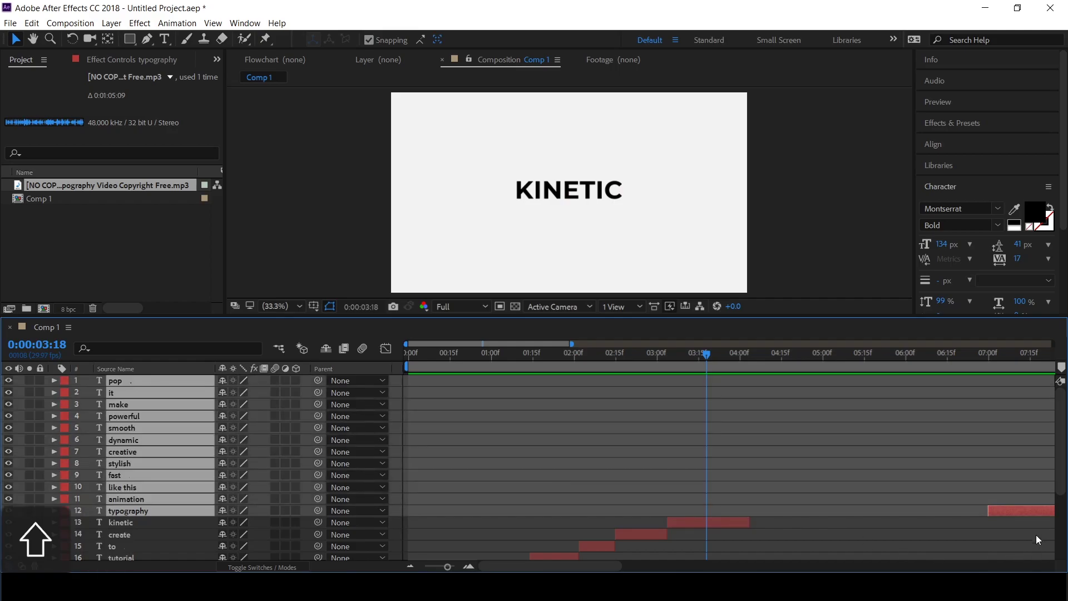
pyautogui.moveTo(1008, 517); pyautogui.dragTo(753, 543)
pyautogui.press('l')
pyautogui.press('l')
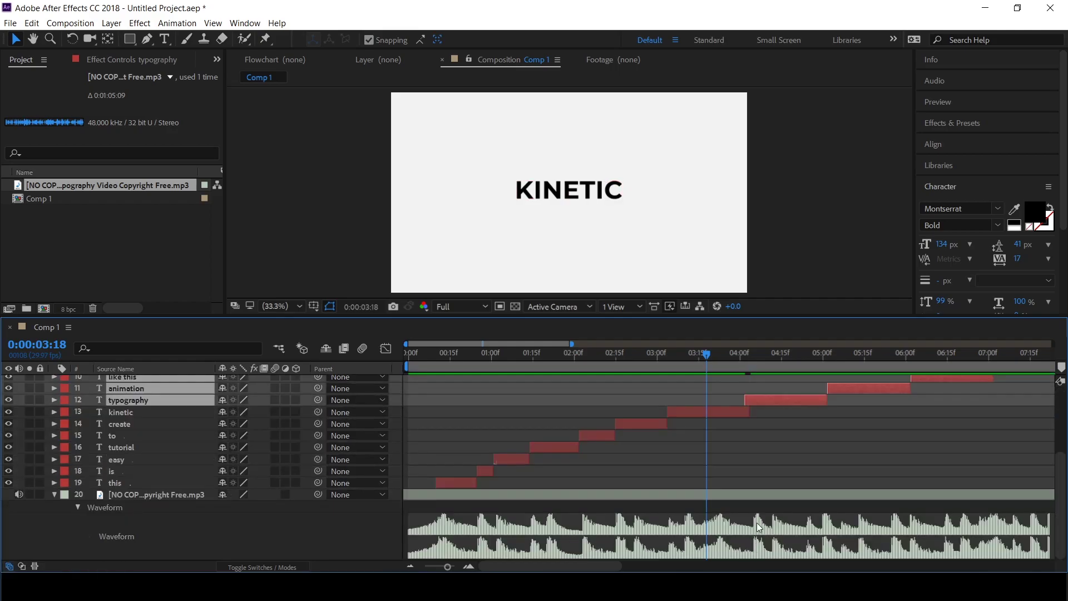
# Set the composition preview resolution to Quarter and play the sequence from its beginning to check the word timing
pyautogui.moveTo(703, 356); pyautogui.dragTo(412, 381)
pyautogui.press('space')
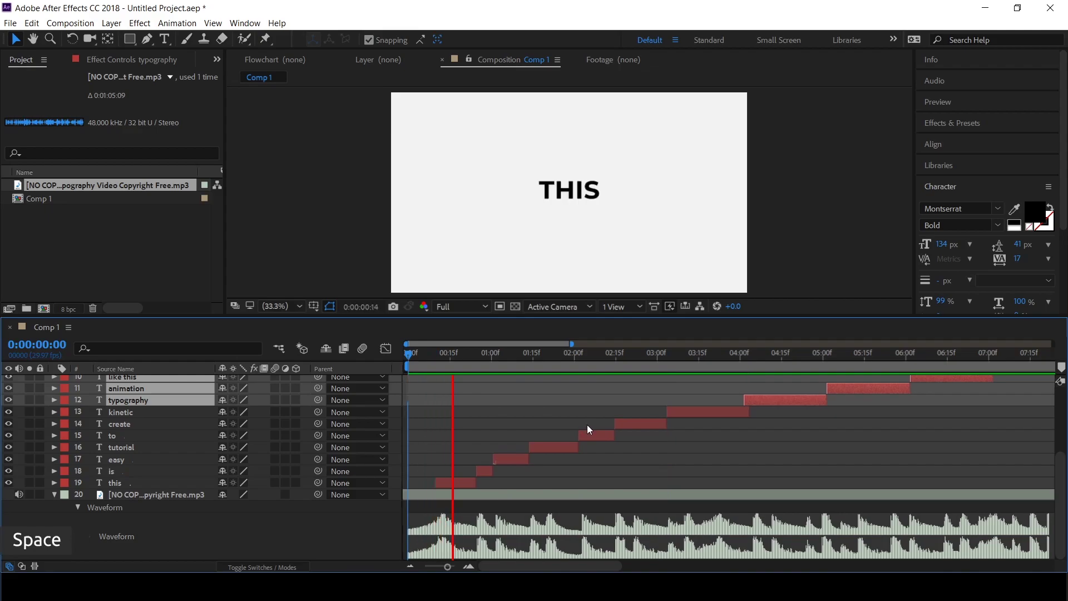
pyautogui.click(482, 303)
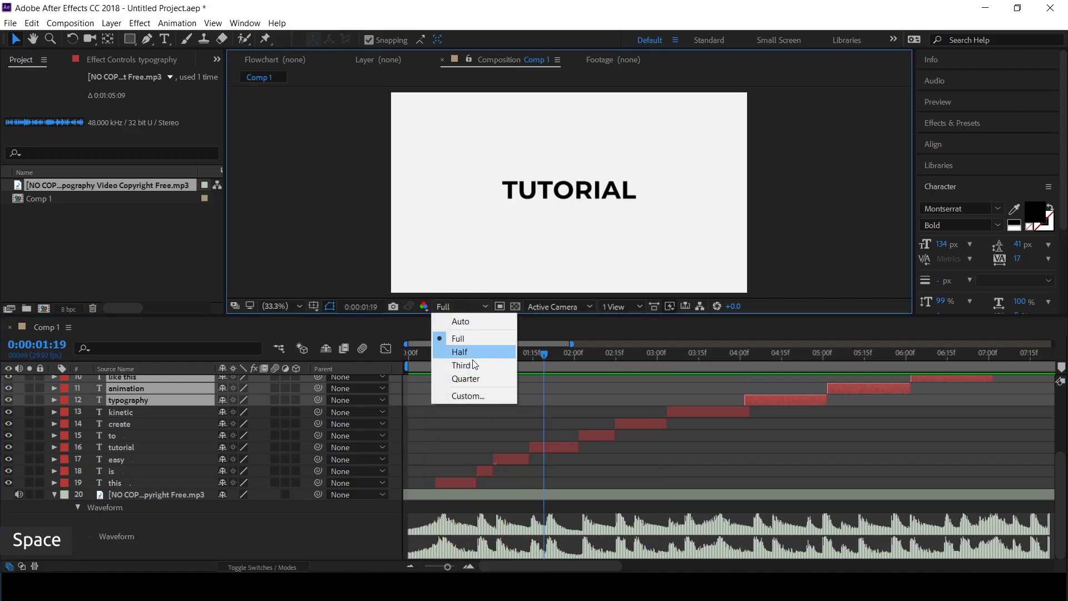
pyautogui.click(475, 376)
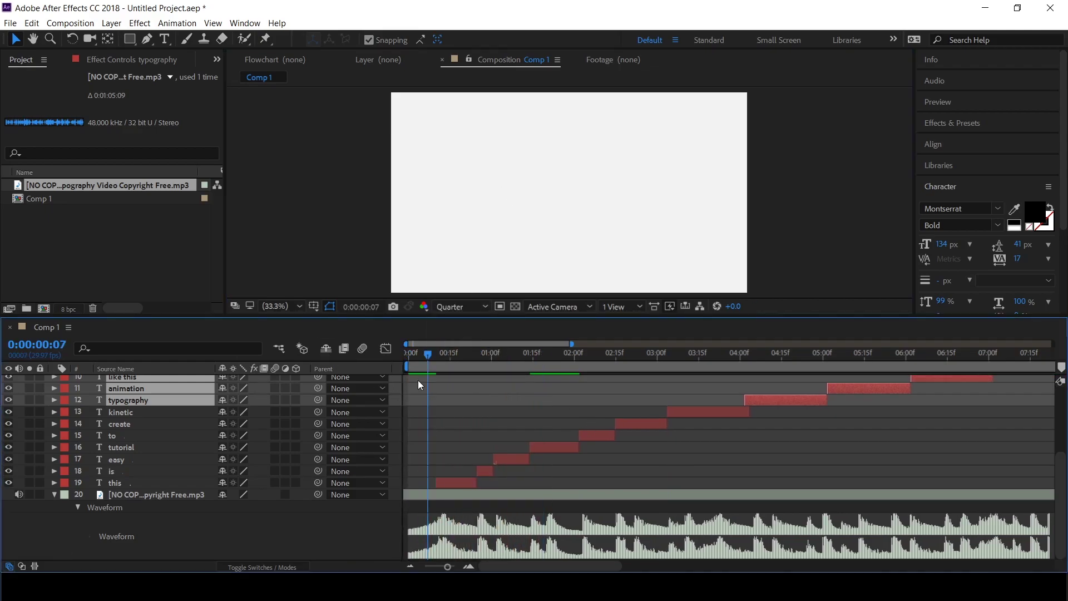
pyautogui.press('space')
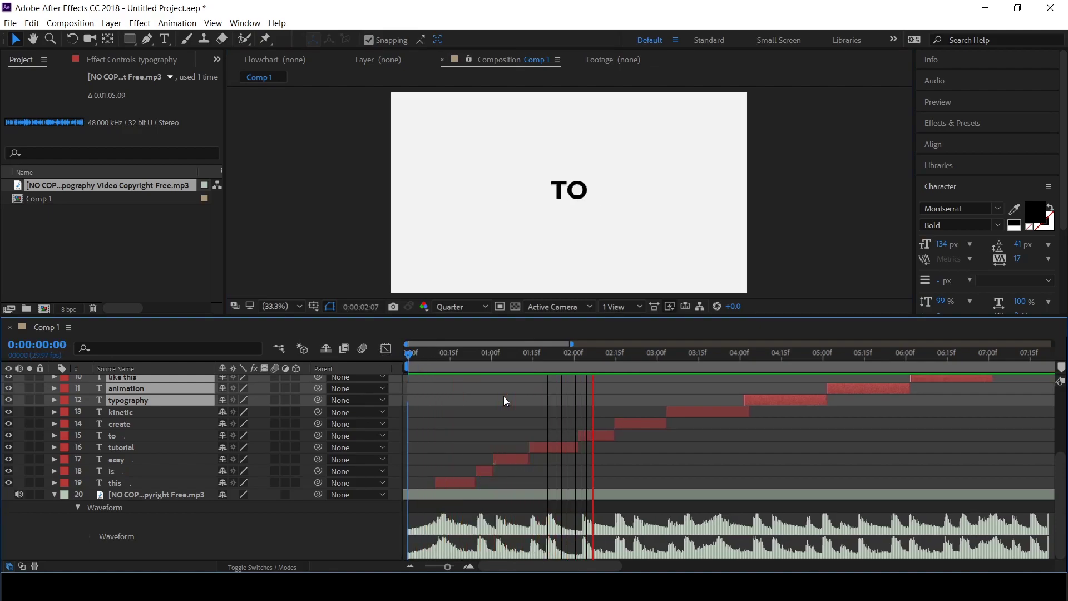
pyautogui.press('space')
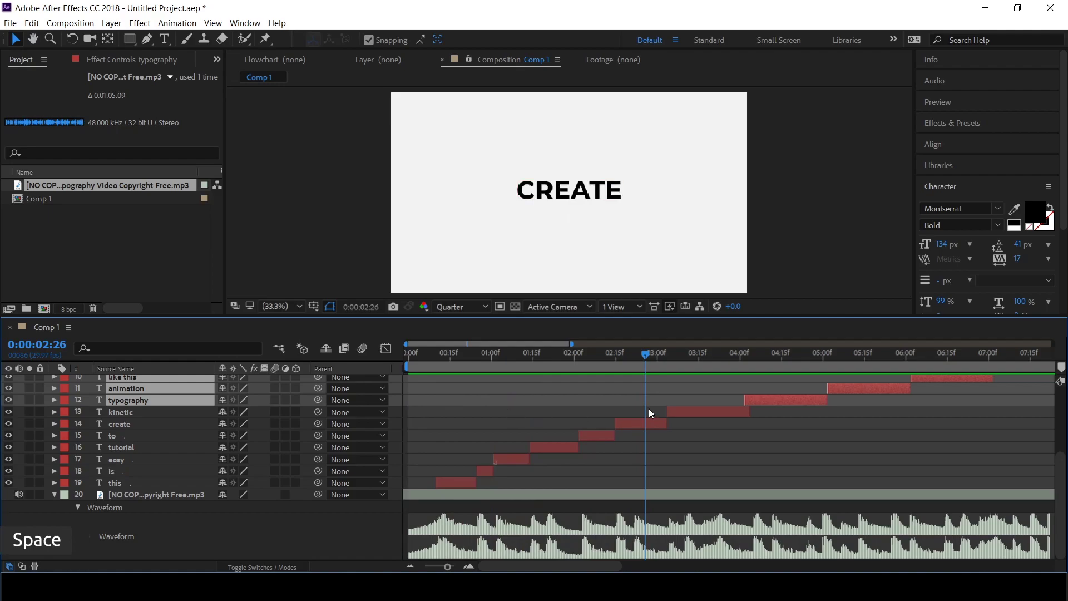
# Shift the layers from "typography" up to "pop" so that "typography" starts at 0:00:03:21, and trim "kinetic" to end there
pyautogui.press('space')
pyautogui.press('space')
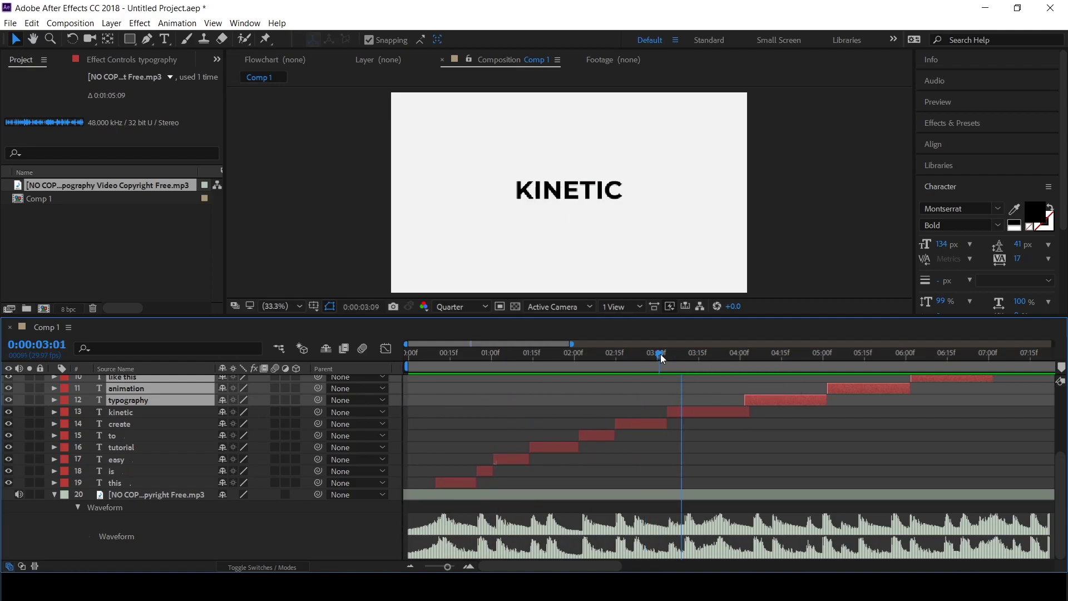
pyautogui.click(659, 353)
pyautogui.moveTo(660, 353); pyautogui.dragTo(714, 368)
pyautogui.moveTo(766, 398); pyautogui.dragTo(712, 416)
pyautogui.click(748, 429)
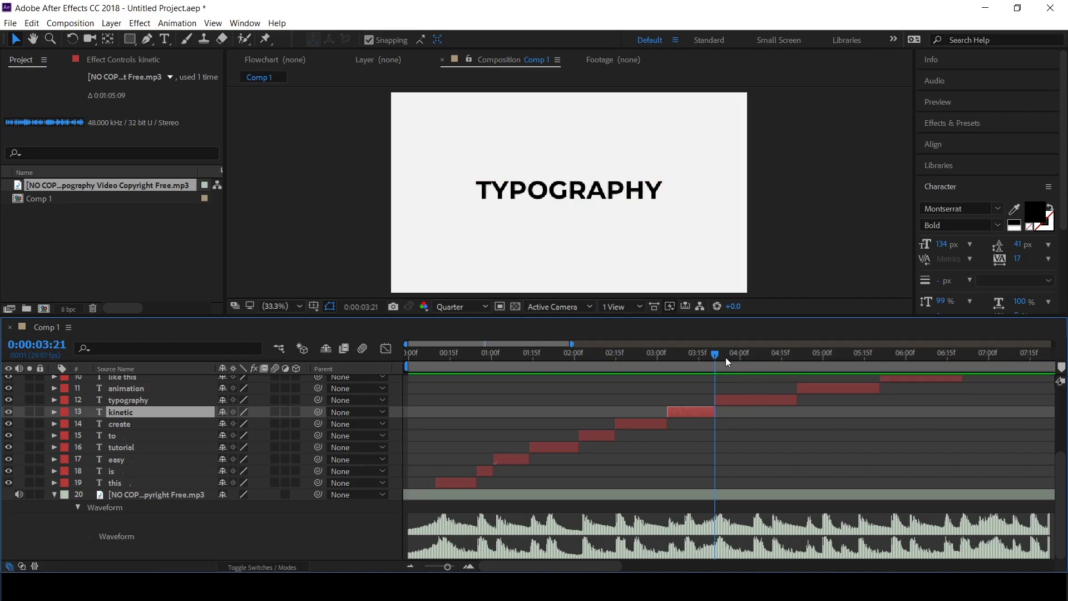
# Move the "animation" layer to start at the beat at 0:00:04:05, and trim "typography" to end there
pyautogui.moveTo(716, 353); pyautogui.dragTo(755, 368)
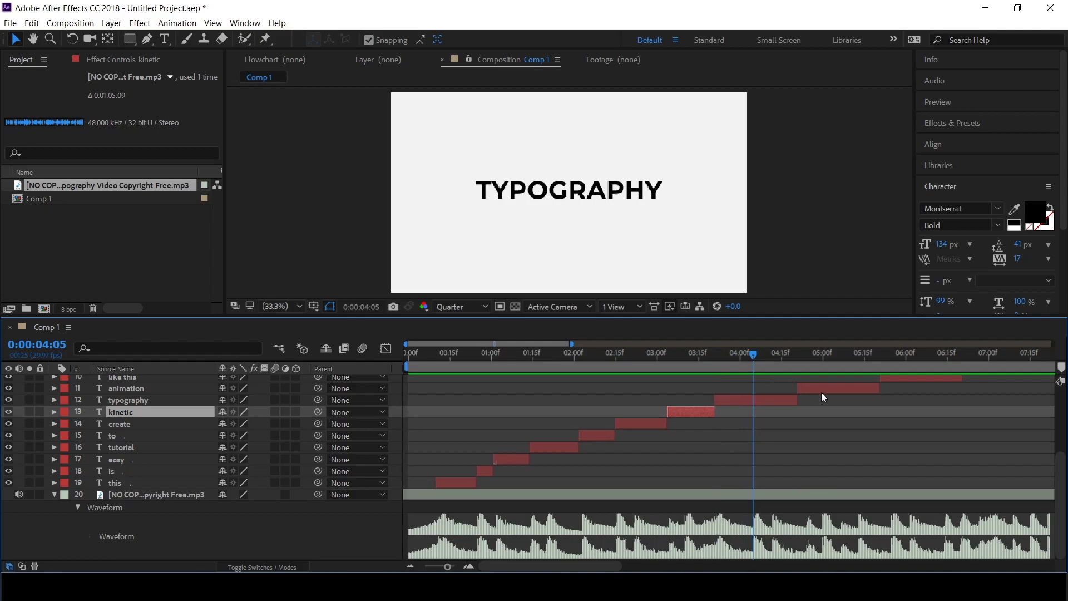
pyautogui.moveTo(812, 387); pyautogui.dragTo(754, 402)
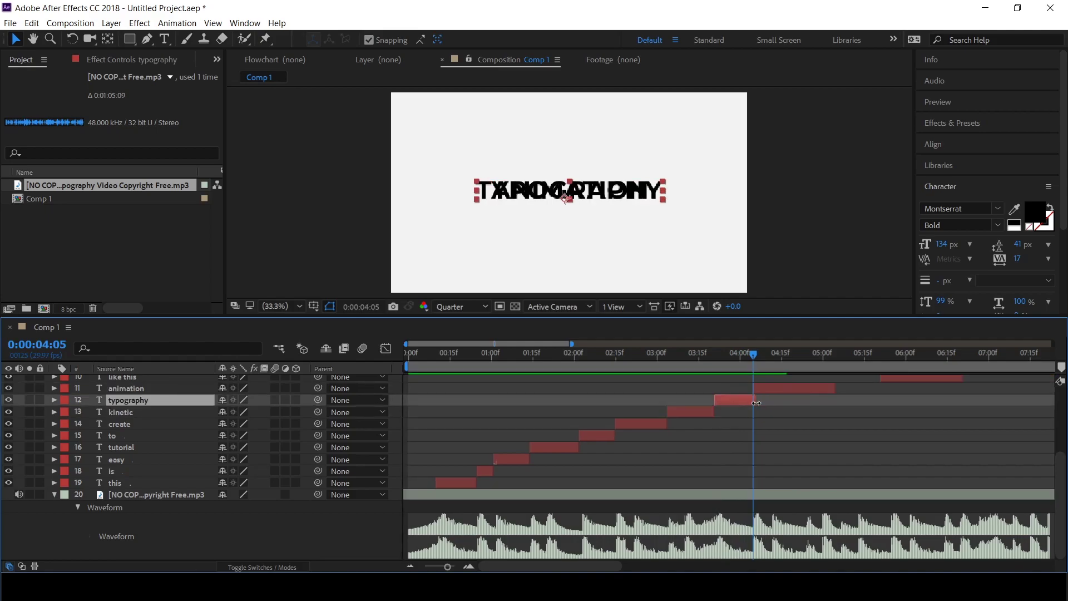
pyautogui.scroll(1, 829, 452)
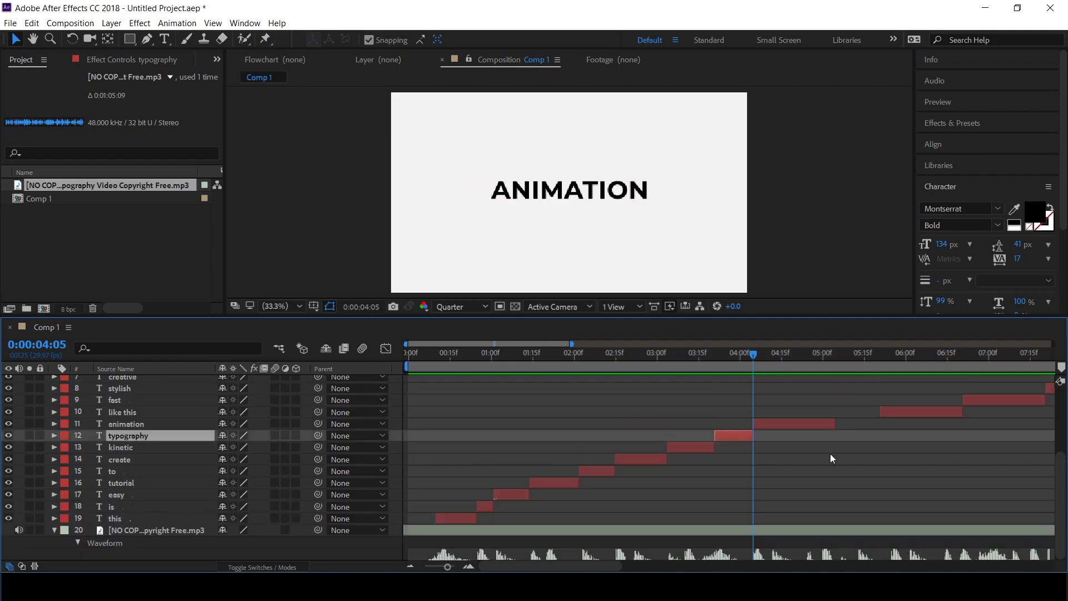
pyautogui.scroll(-1, 783, 476)
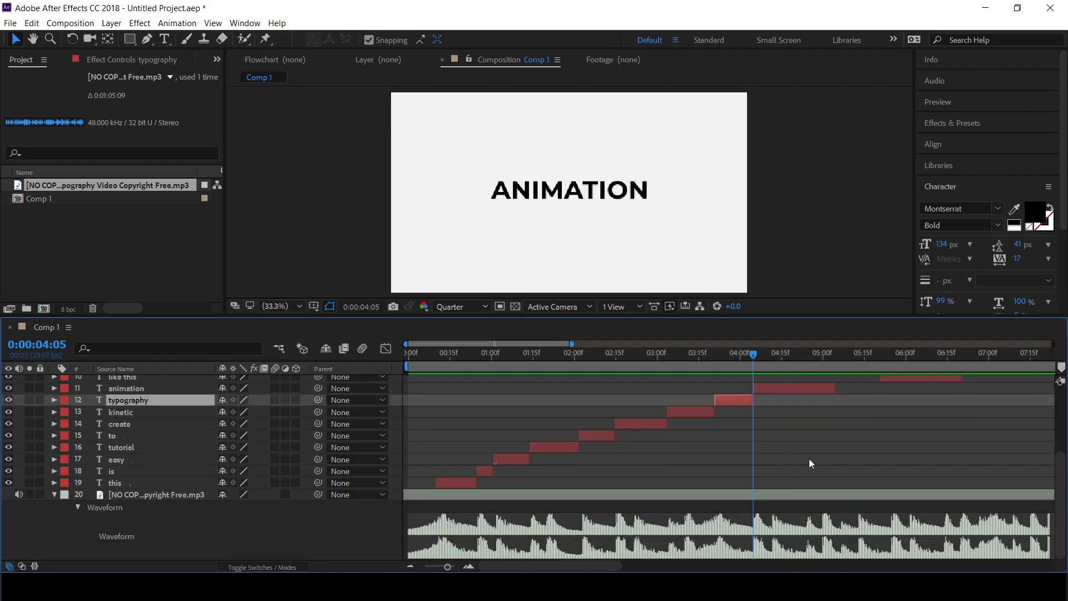
# Shift all layers from "like this" up to "pop" earlier together so that "like this" starts at 0:00:04:24
pyautogui.moveTo(757, 352); pyautogui.dragTo(806, 362)
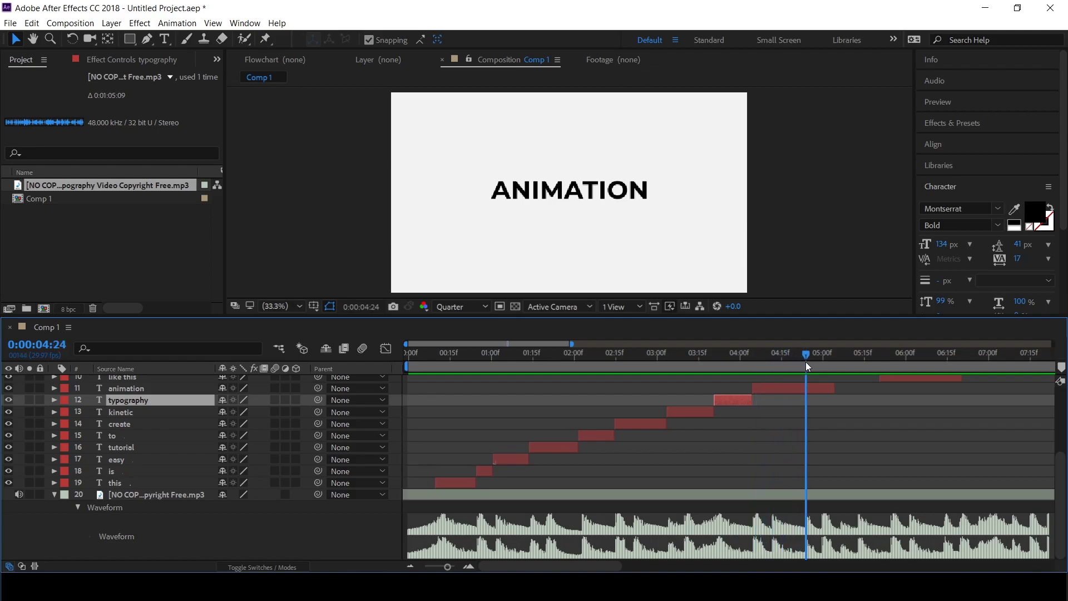
pyautogui.scroll(2, 863, 434)
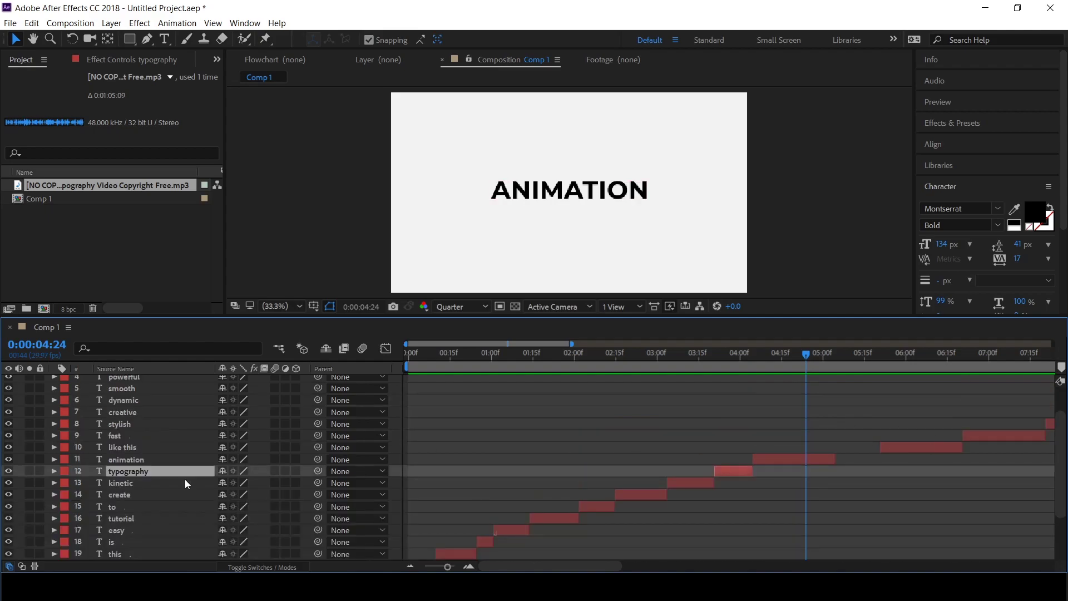
pyautogui.click(134, 457)
pyautogui.click(136, 446)
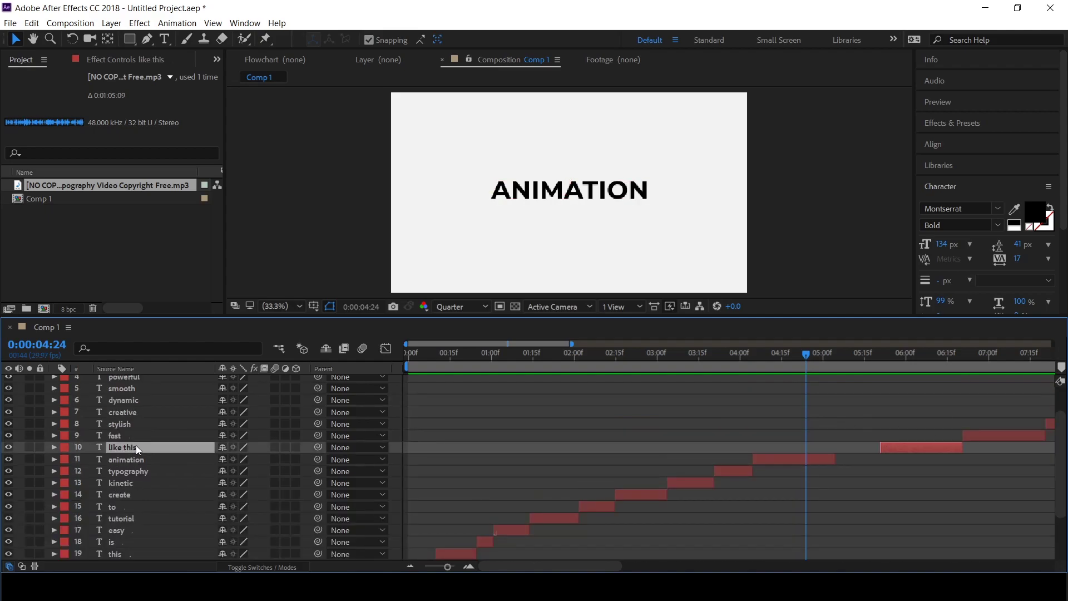
pyautogui.scroll(2, 132, 392)
pyautogui.keyDown('shift'); pyautogui.click(129, 383); pyautogui.keyUp('shift')
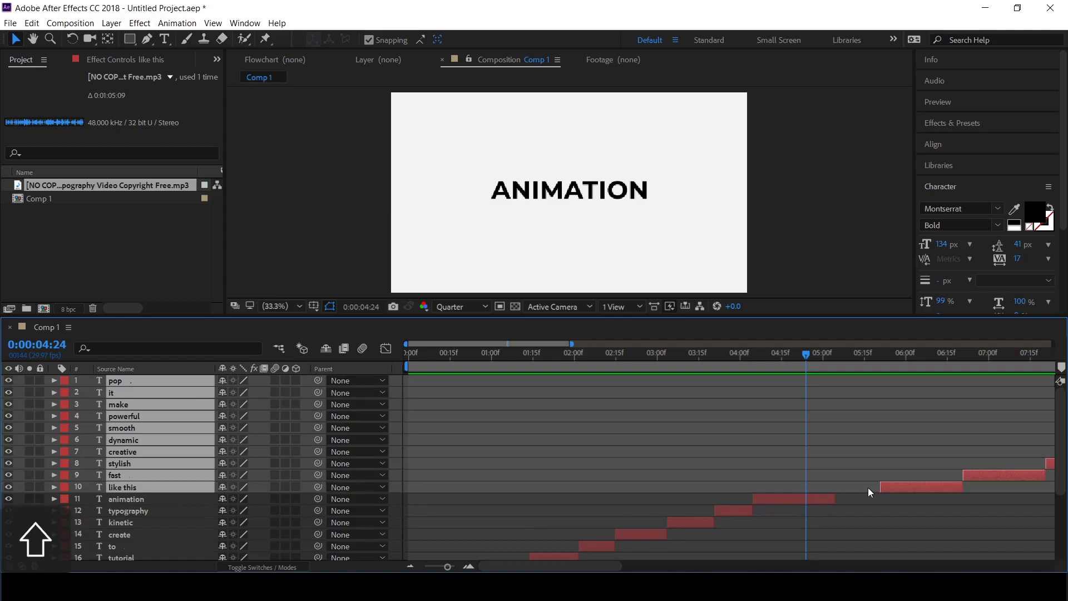
pyautogui.moveTo(883, 486); pyautogui.dragTo(812, 488)
# Trim the end of the "animation" layer to 0:00:04:24, where "like this" begins
pyautogui.scroll(-2, 825, 522)
pyautogui.scroll(-3, 827, 528)
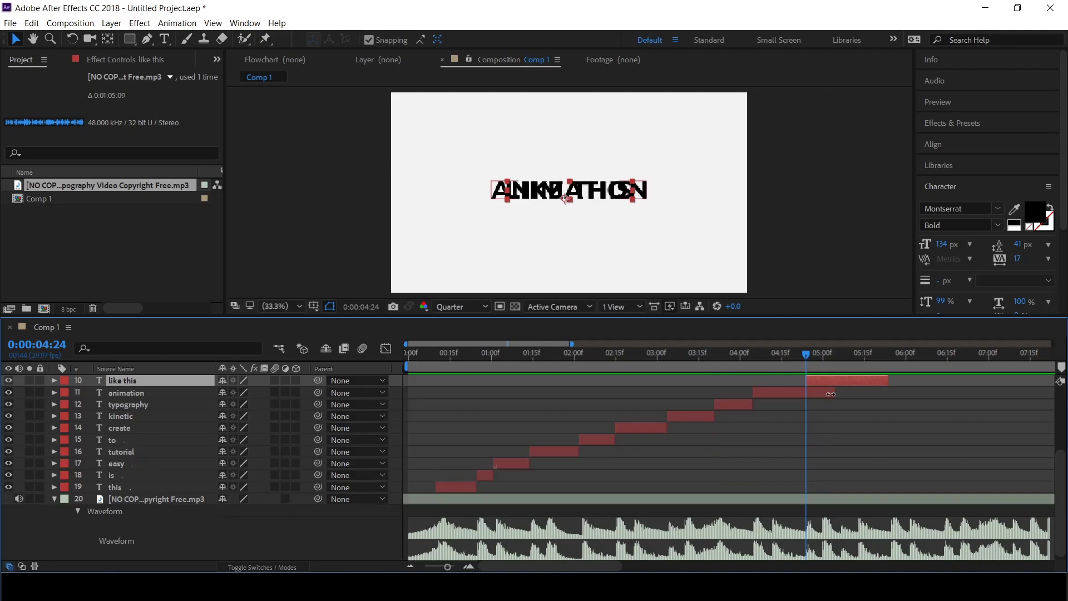
pyautogui.moveTo(833, 393); pyautogui.dragTo(807, 395)
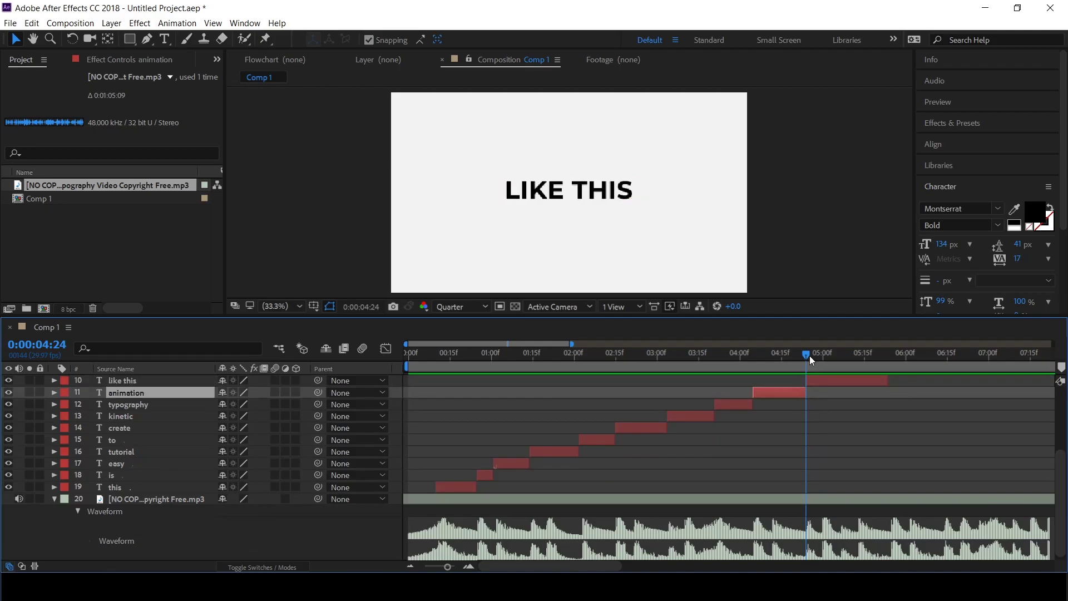
# Move "fast" to start and trim "like this" to end at the beat at 0:00:05:12, and play back the transition
pyautogui.moveTo(806, 352); pyautogui.dragTo(855, 360)
pyautogui.scroll(2, 894, 417)
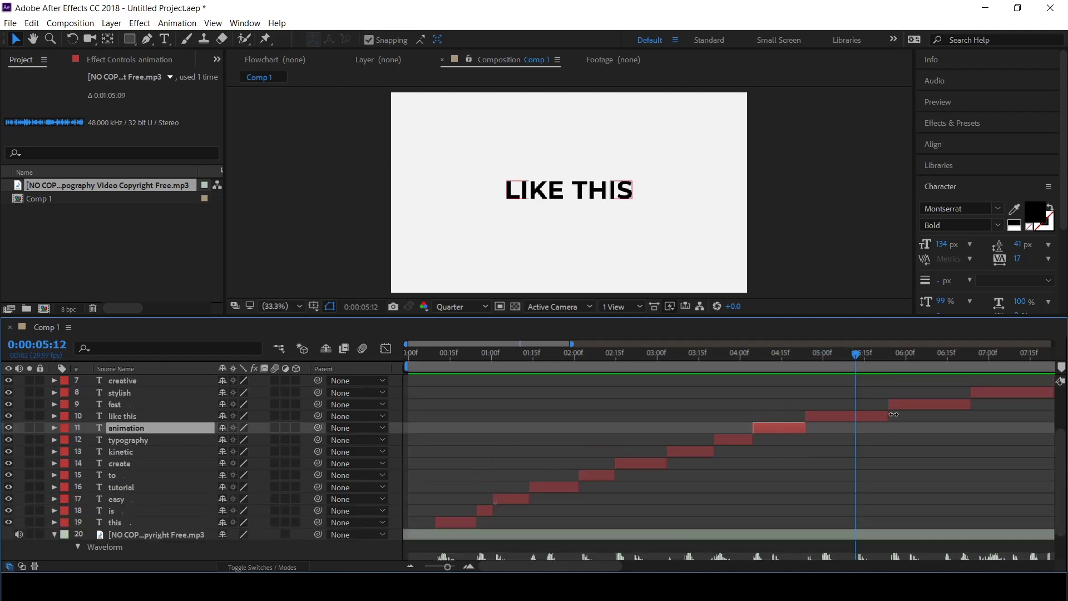
pyautogui.click(904, 404)
pyautogui.moveTo(930, 406); pyautogui.dragTo(858, 421)
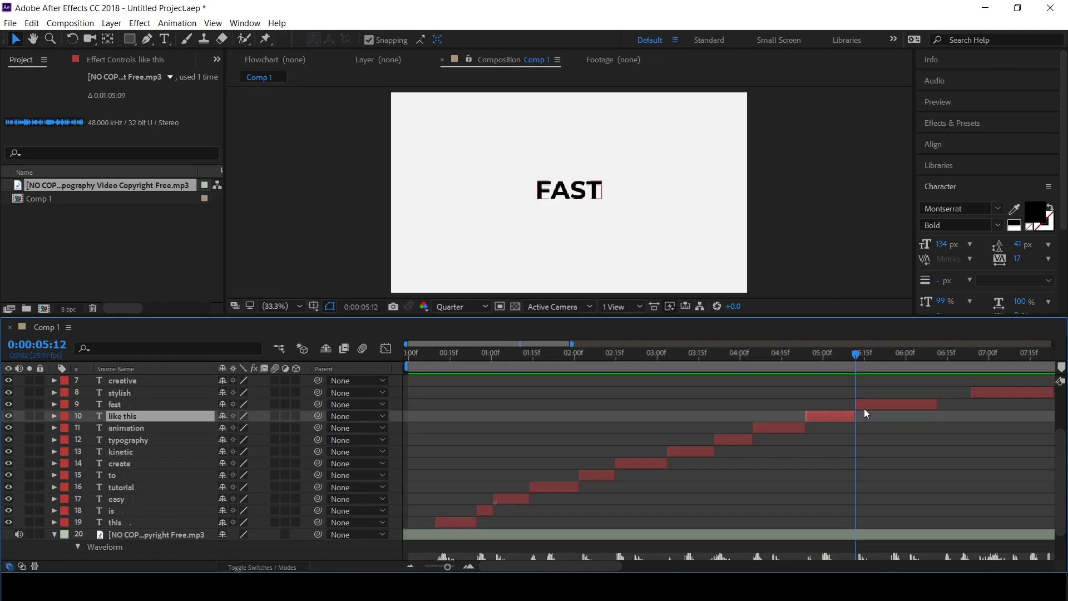
pyautogui.press('space')
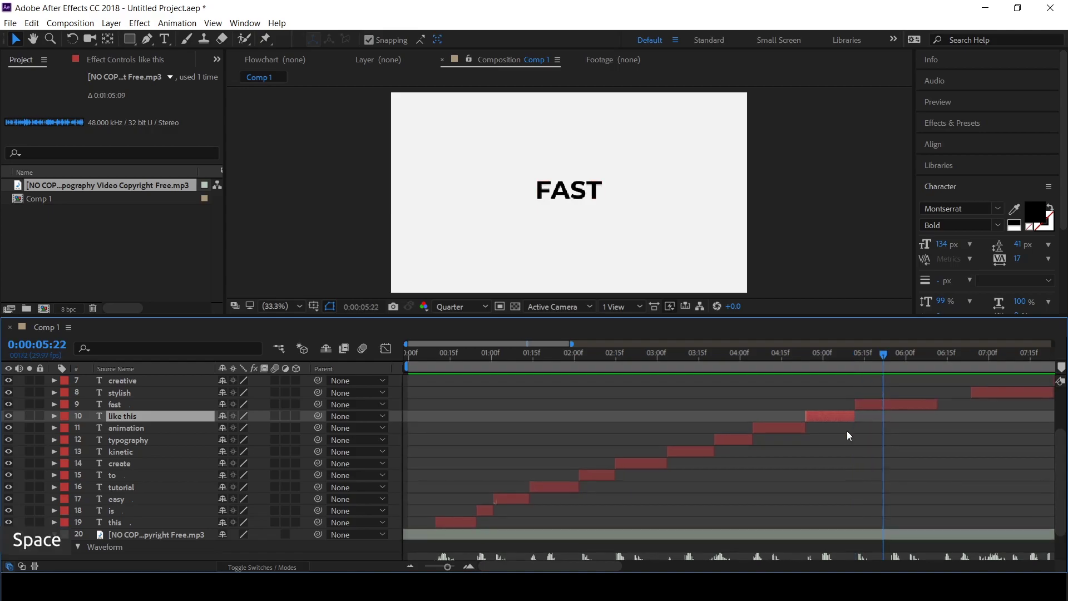
pyautogui.scroll(-3, 846, 431)
pyautogui.moveTo(829, 353); pyautogui.dragTo(807, 352)
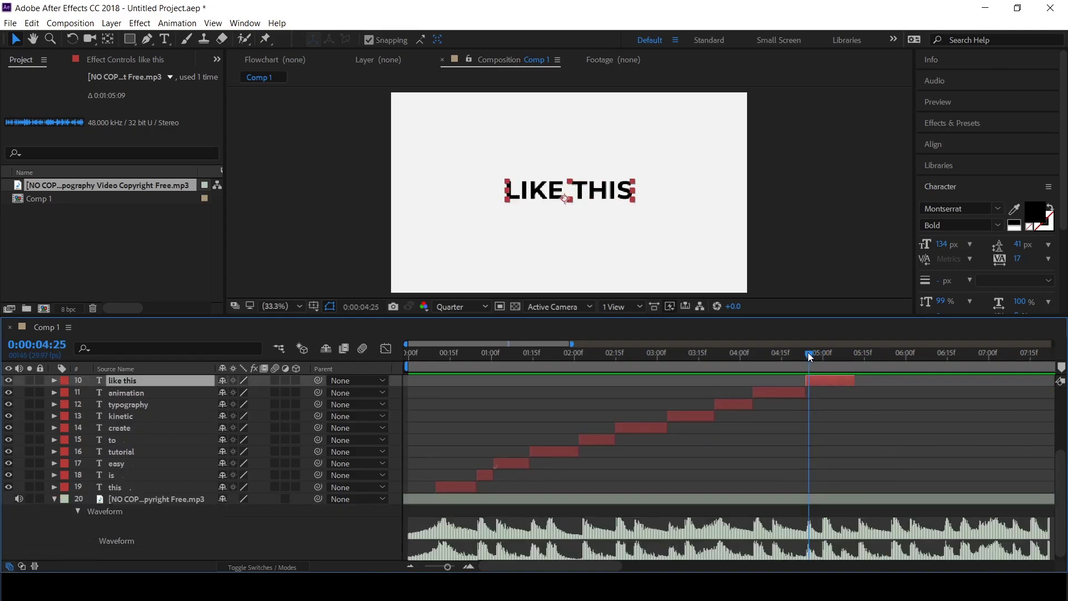
pyautogui.press('space')
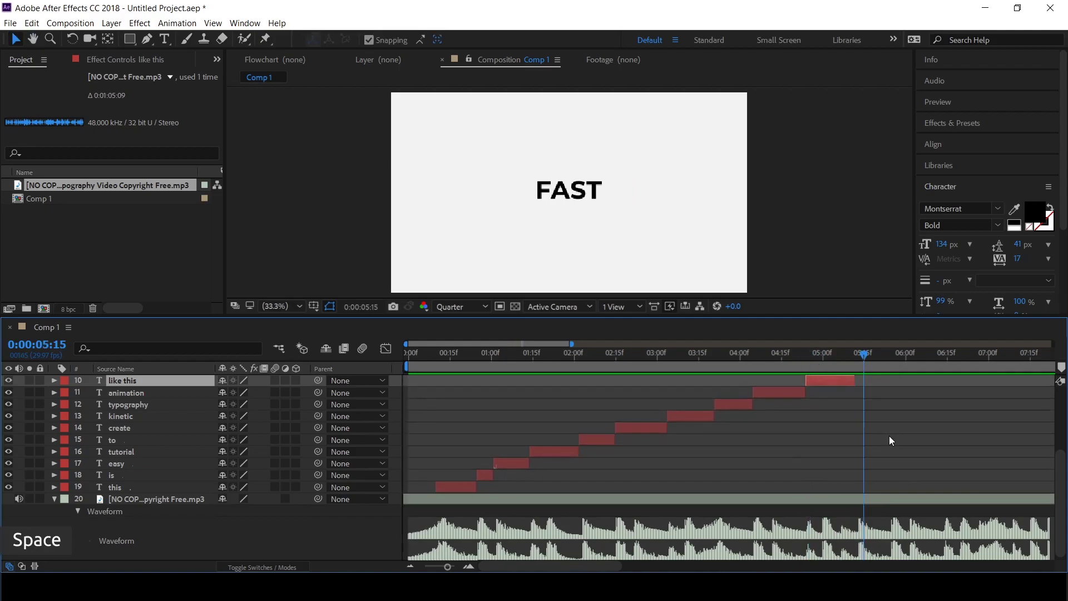
# Move the "stylish" layer to start at the beat at 0:00:05:24, and trim "fast" to end there
pyautogui.scroll(3, 889, 440)
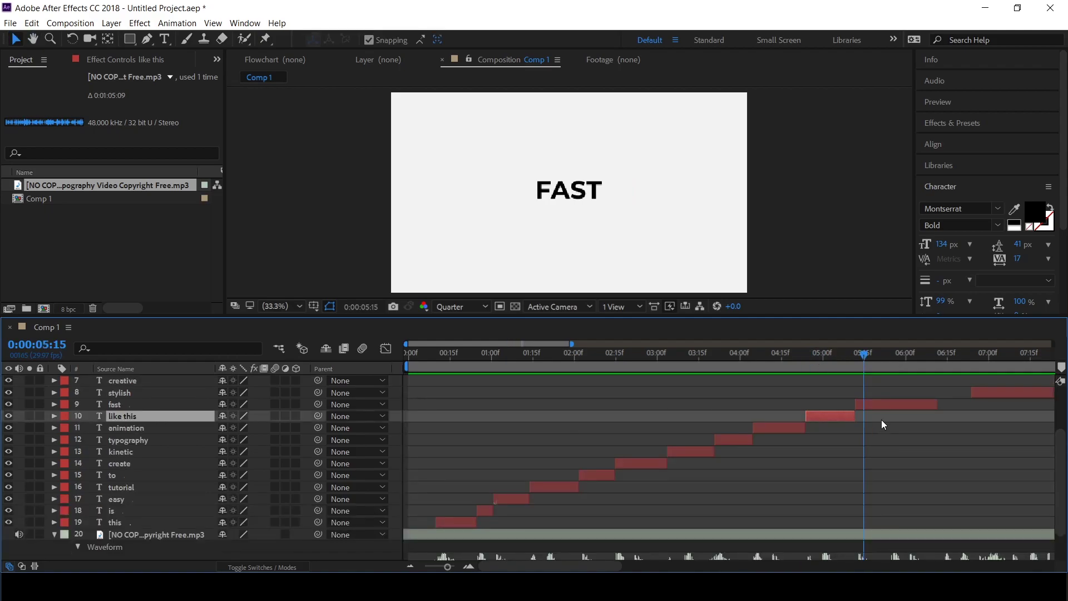
pyautogui.moveTo(987, 392); pyautogui.dragTo(897, 418)
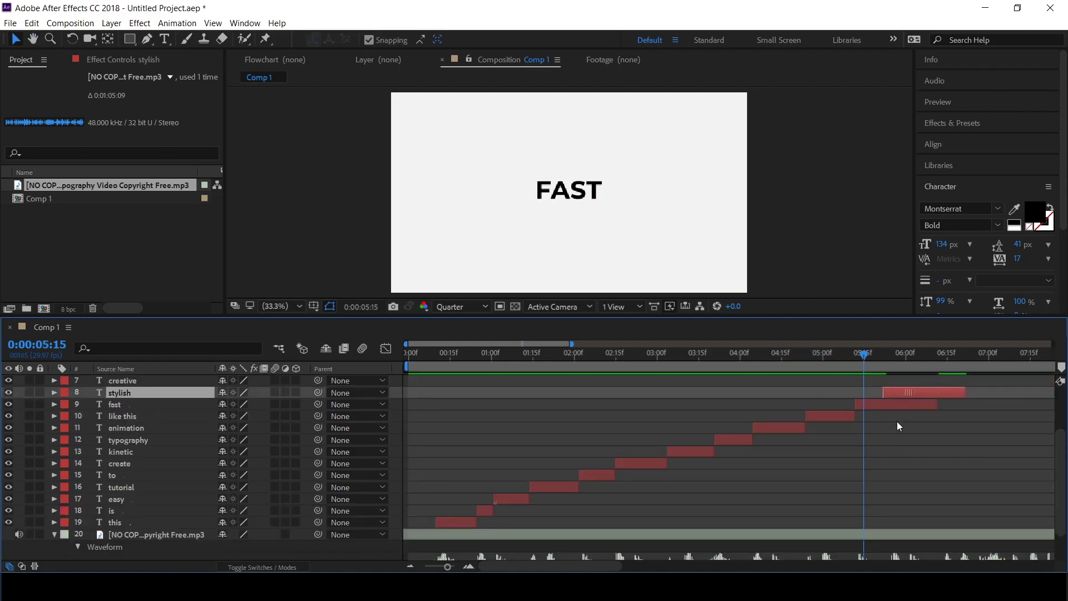
pyautogui.scroll(-3, 890, 453)
pyautogui.scroll(3, 890, 460)
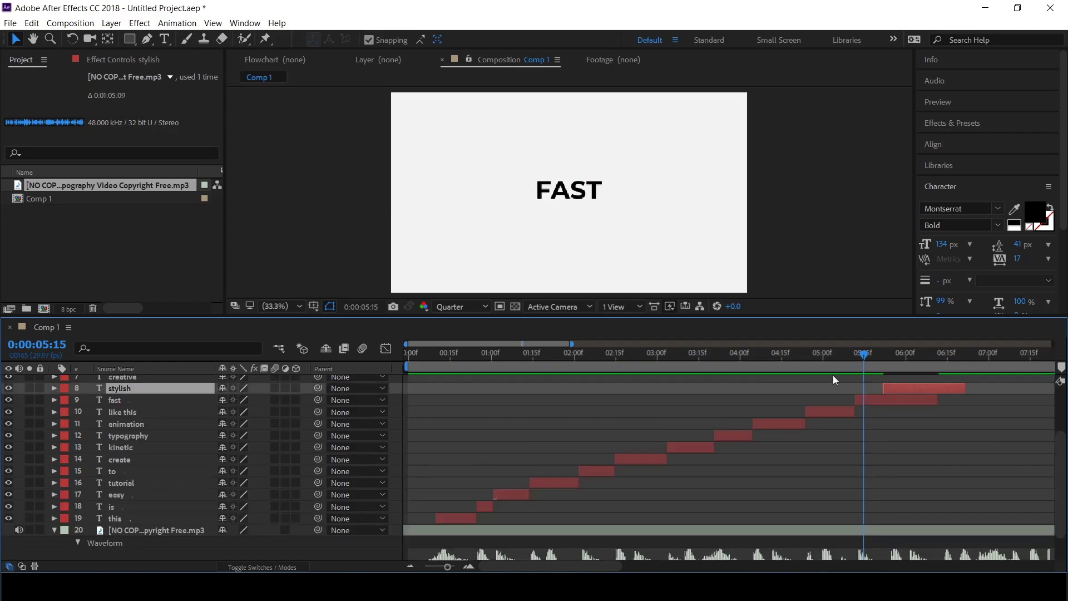
pyautogui.moveTo(811, 314); pyautogui.dragTo(816, 195)
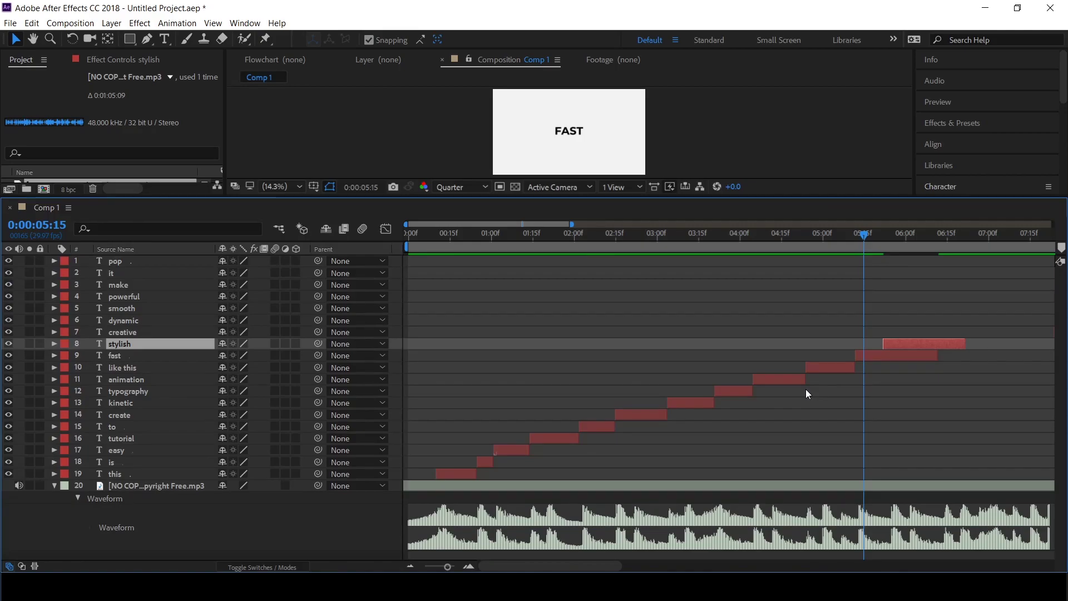
pyautogui.moveTo(862, 238); pyautogui.dragTo(856, 235)
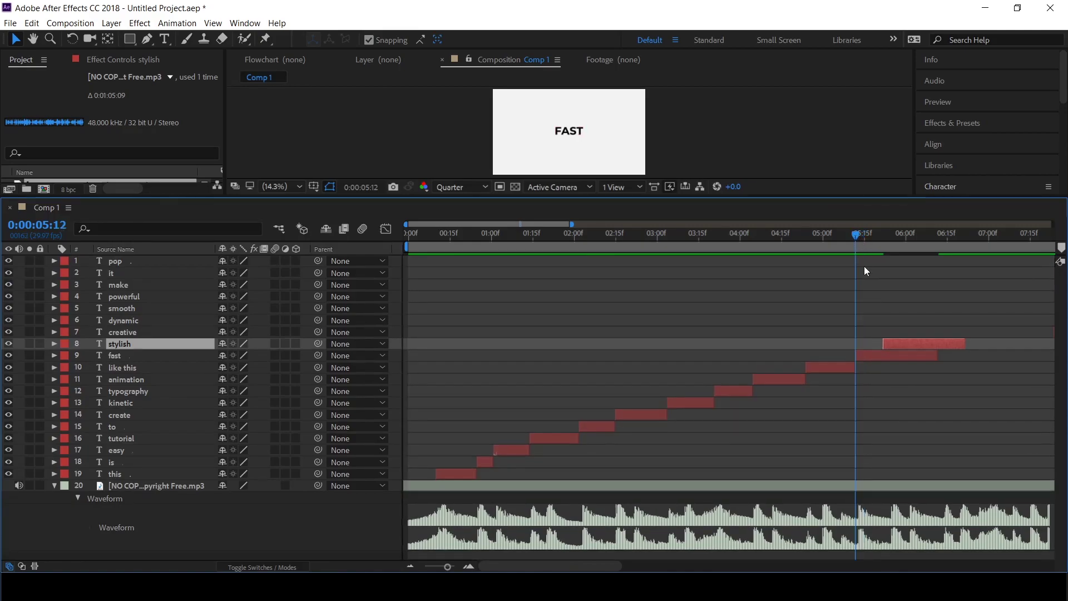
pyautogui.moveTo(869, 241); pyautogui.dragTo(889, 247)
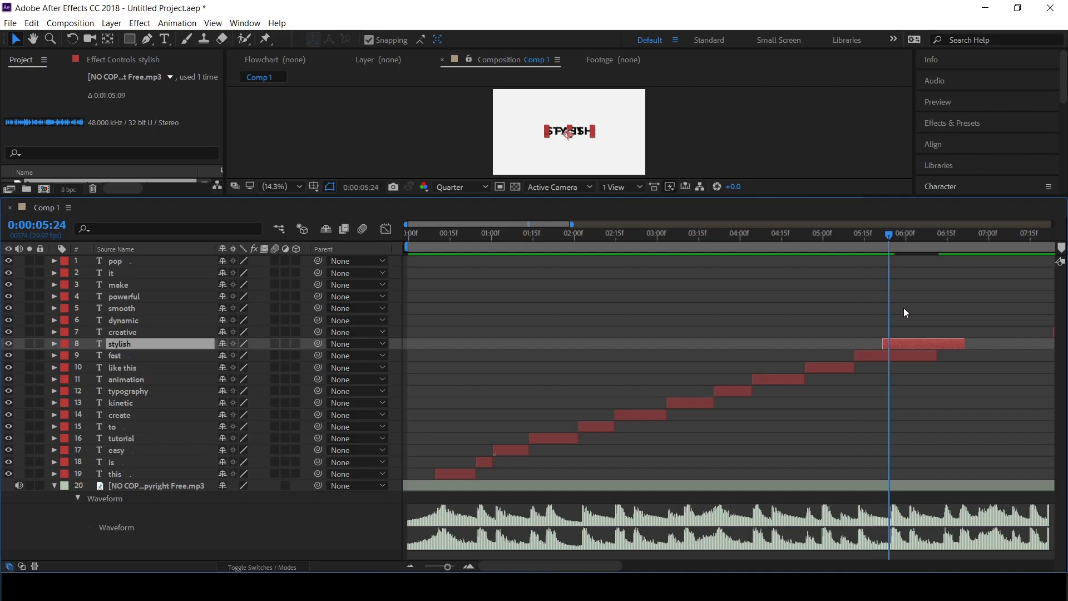
pyautogui.moveTo(905, 341); pyautogui.dragTo(888, 356)
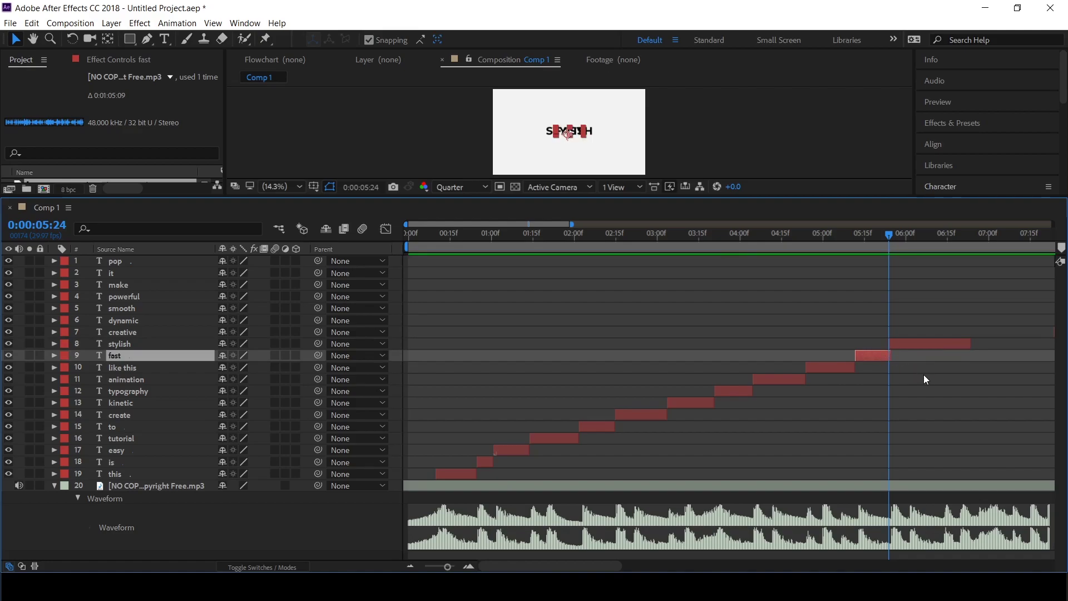
pyautogui.moveTo(891, 358); pyautogui.dragTo(890, 359)
# Trim the end of the "stylish" layer to the beat at 0:00:06:13
pyautogui.click(140, 343)
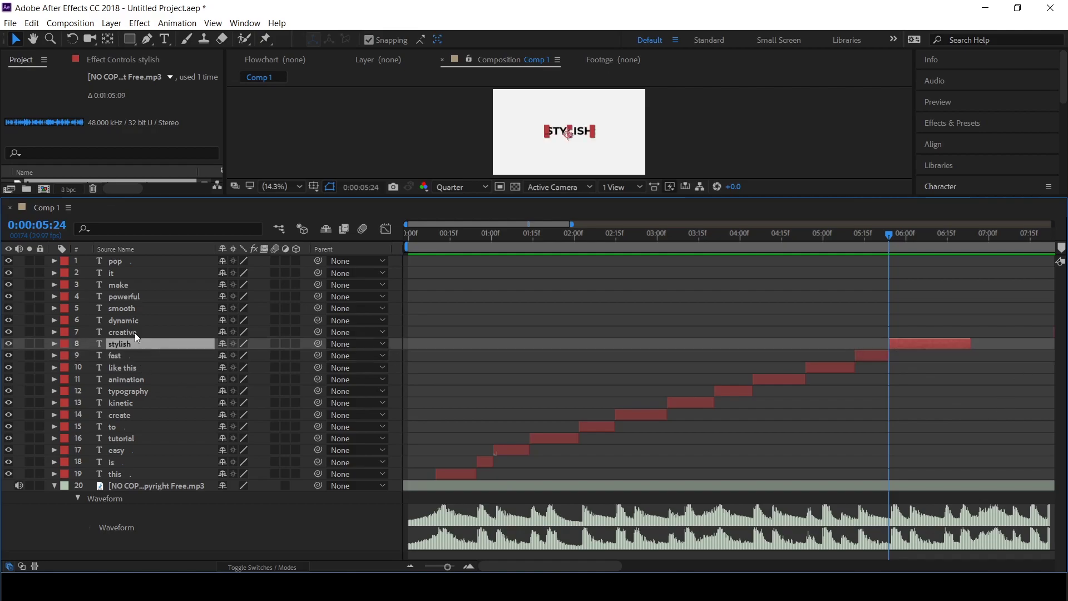
pyautogui.moveTo(891, 234); pyautogui.dragTo(945, 253)
pyautogui.moveTo(969, 344); pyautogui.dragTo(940, 347)
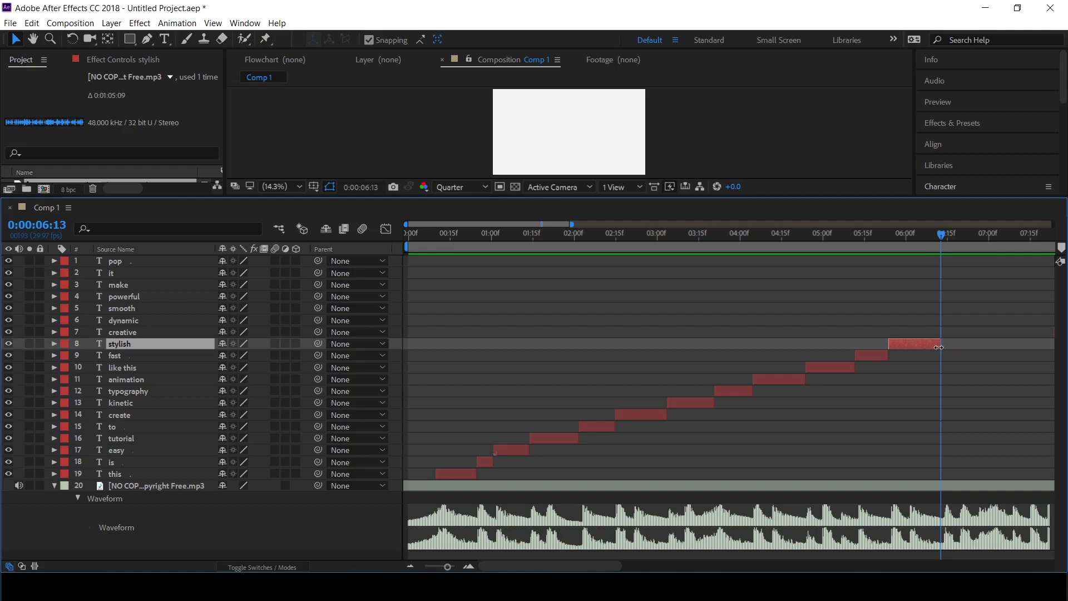
# Shift all layers from "creative" up to "pop" earlier together so that "creative" starts just after "stylish"
pyautogui.click(139, 331)
pyautogui.keyDown('shift'); pyautogui.click(125, 260); pyautogui.keyUp('shift')
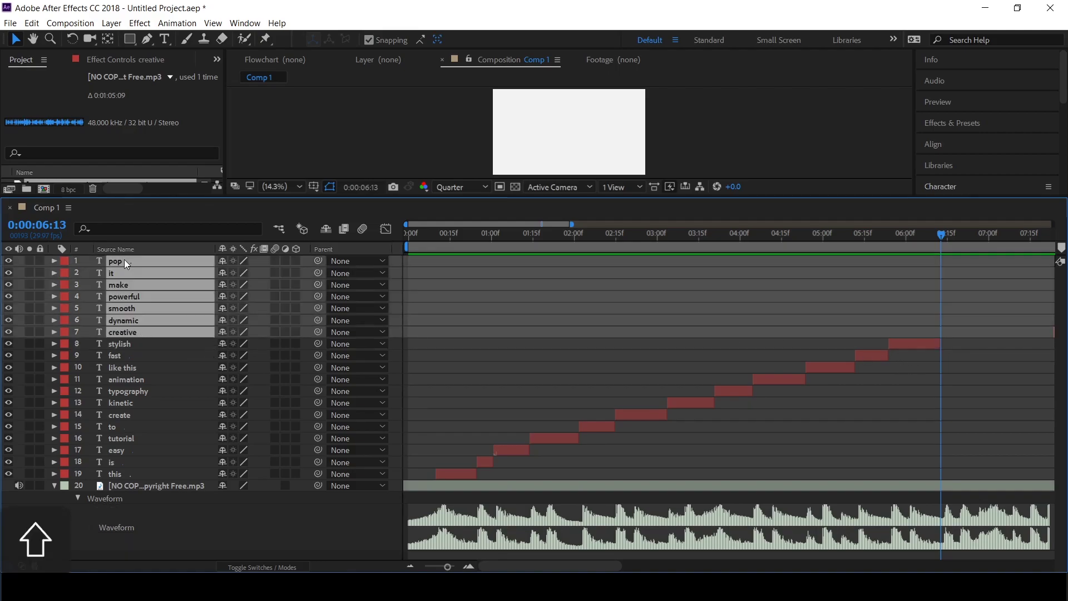
pyautogui.moveTo(511, 562); pyautogui.dragTo(621, 570)
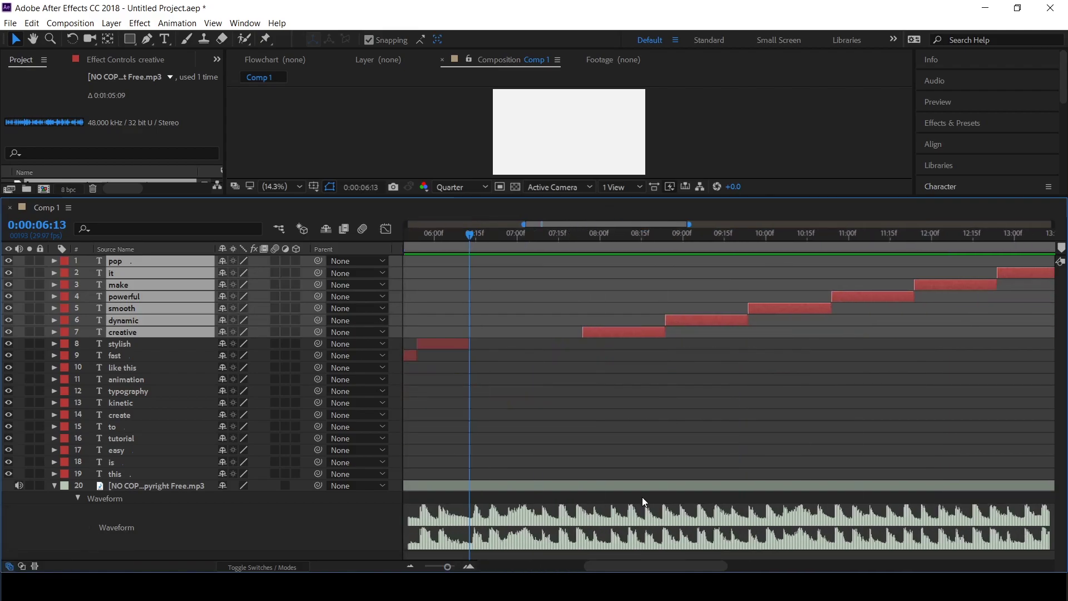
pyautogui.moveTo(565, 334); pyautogui.dragTo(526, 335)
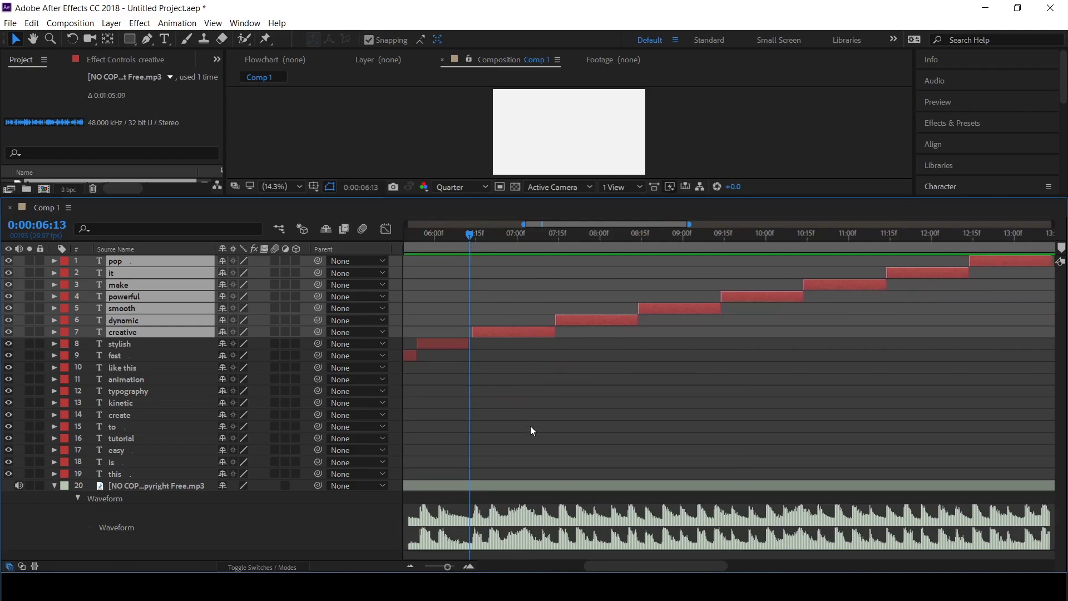
pyautogui.click(204, 536)
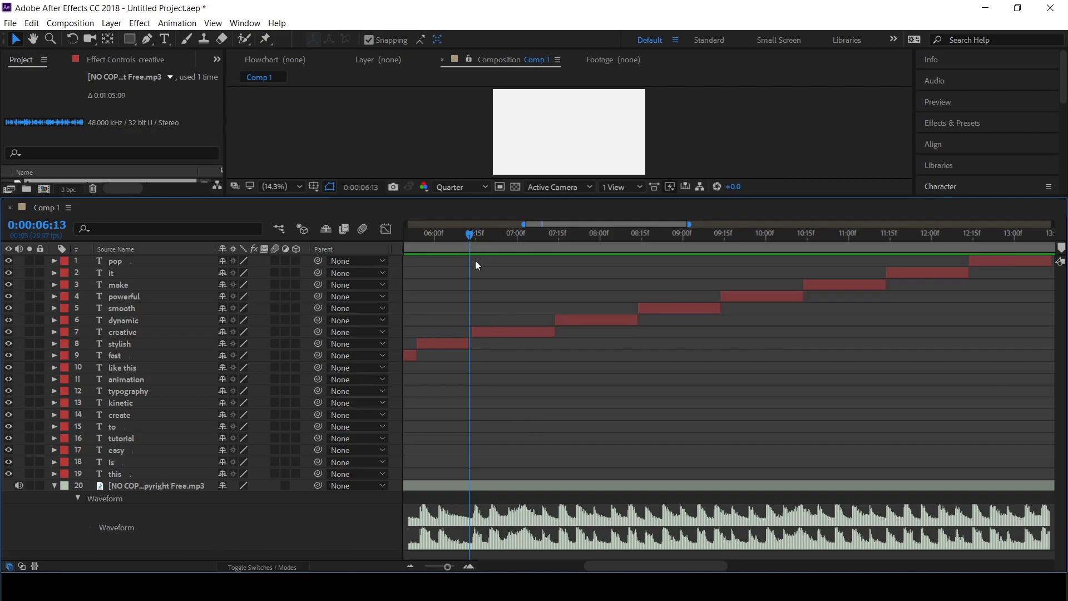
# Extend the start of the "creative" layer back to the end of "stylish" to close the small gap
pyautogui.click(501, 333)
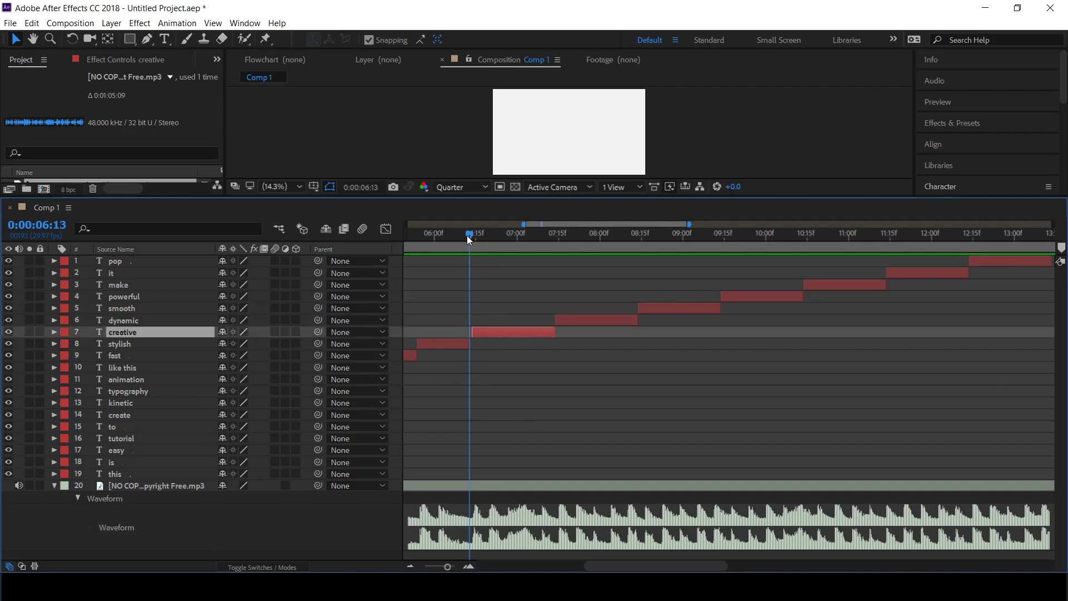
pyautogui.moveTo(469, 232); pyautogui.dragTo(471, 234)
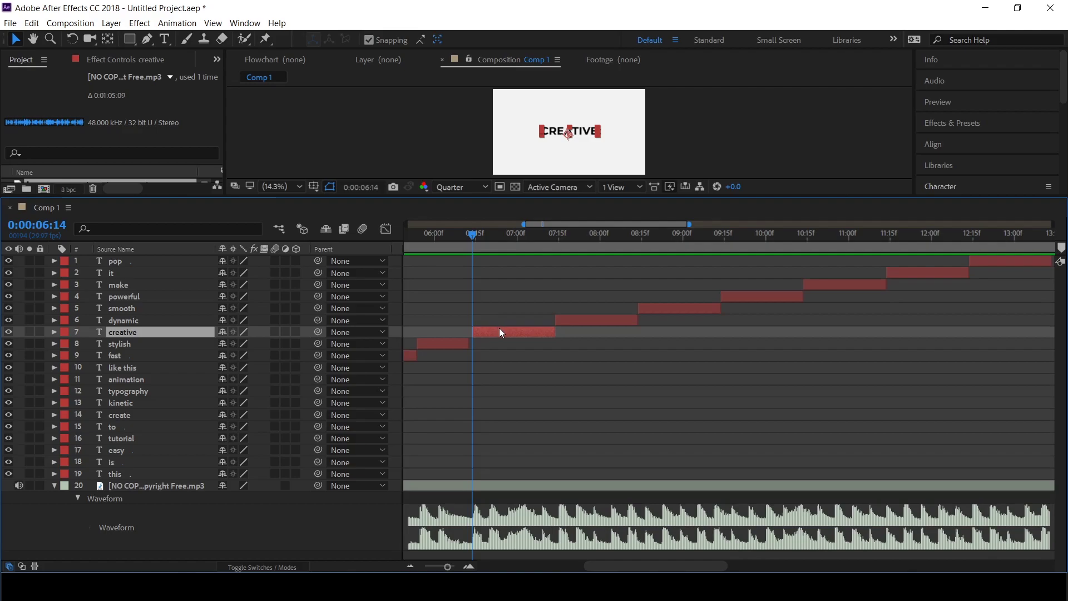
pyautogui.moveTo(472, 333); pyautogui.dragTo(472, 332)
# Start "dynamic" at 0:00:06:20 and "smooth" at 0:00:07:09, trimming the preceding word to end at each of these beats
pyautogui.moveTo(503, 235); pyautogui.dragTo(488, 235)
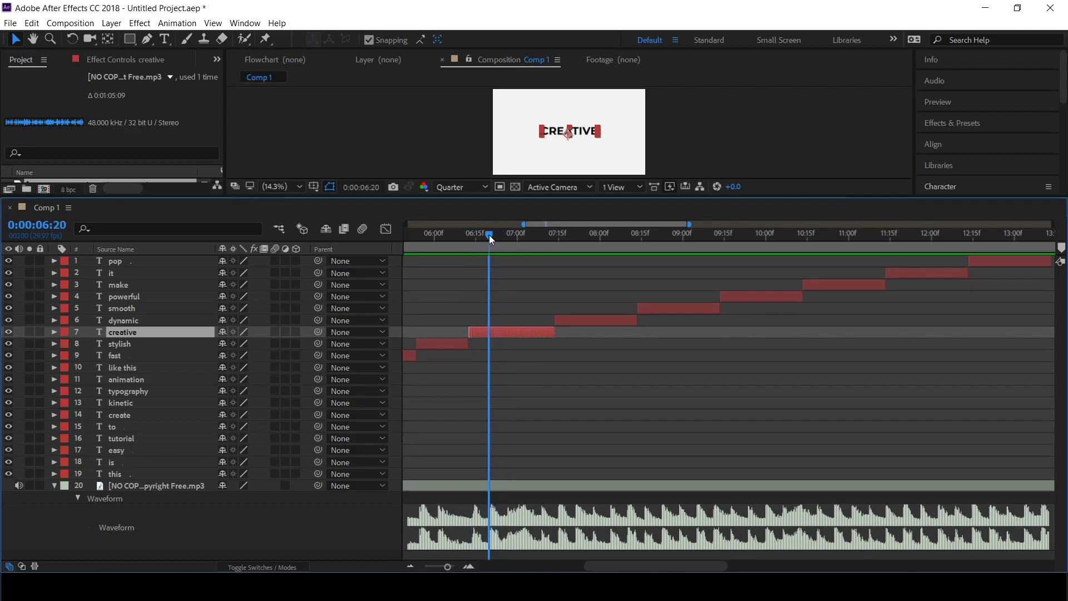
pyautogui.moveTo(577, 321); pyautogui.dragTo(489, 332)
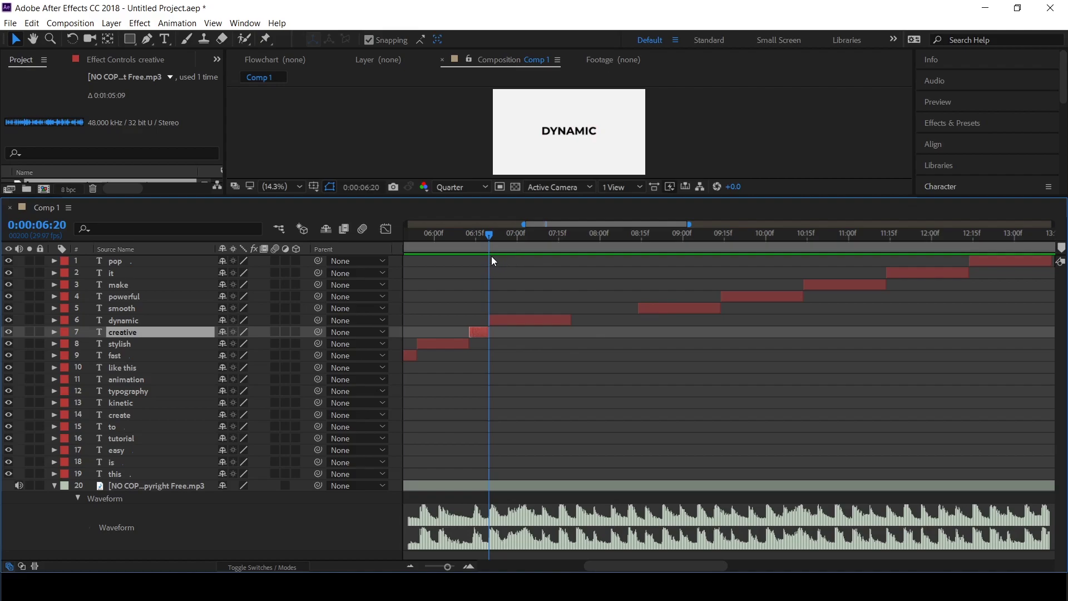
pyautogui.moveTo(486, 232); pyautogui.dragTo(540, 248)
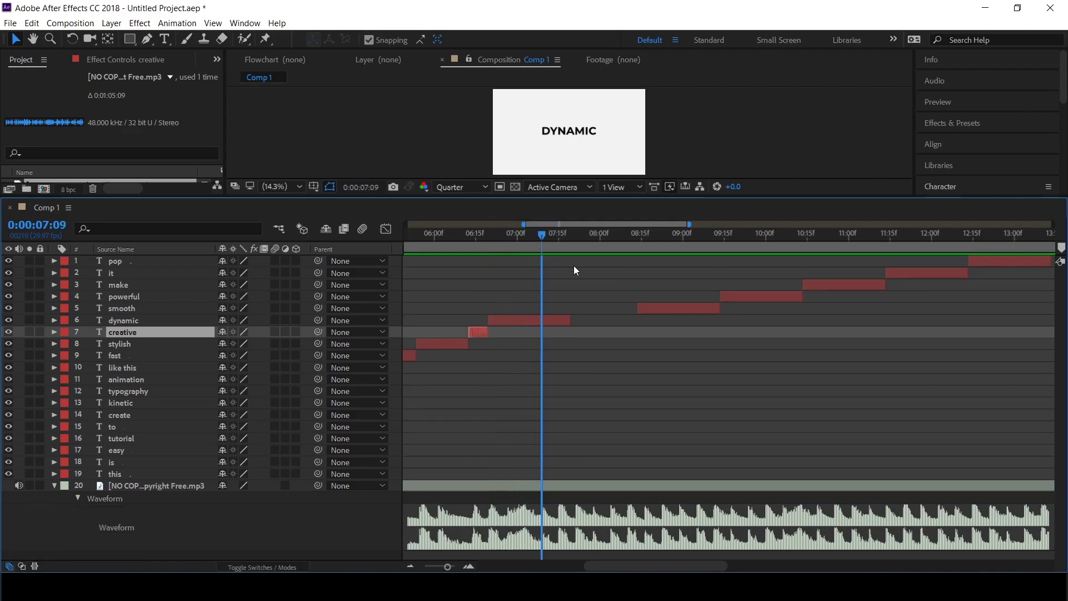
pyautogui.moveTo(656, 309); pyautogui.dragTo(542, 324)
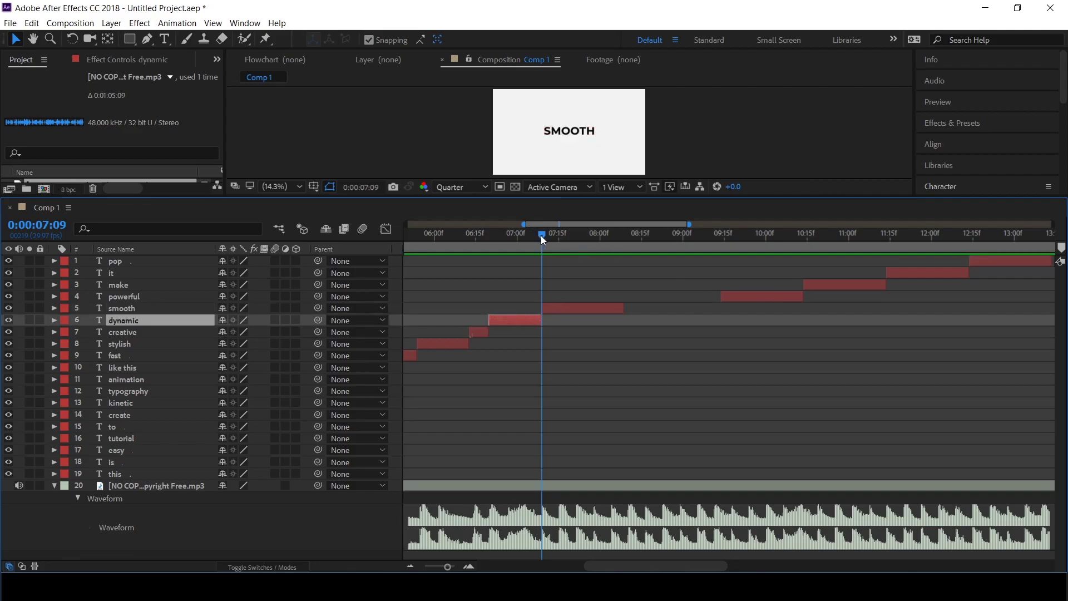
# Trim the "smooth" layer to end at 0:00:07:15, and move "powerful" to start there
pyautogui.moveTo(544, 236); pyautogui.dragTo(559, 243)
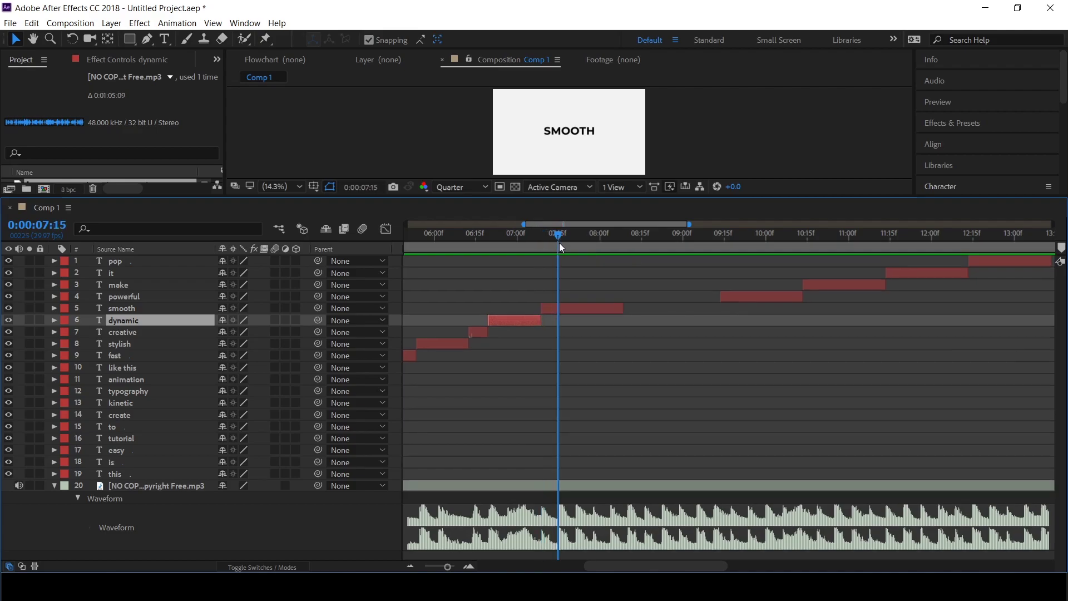
pyautogui.moveTo(623, 309); pyautogui.dragTo(557, 311)
pyautogui.moveTo(760, 298); pyautogui.dragTo(599, 302)
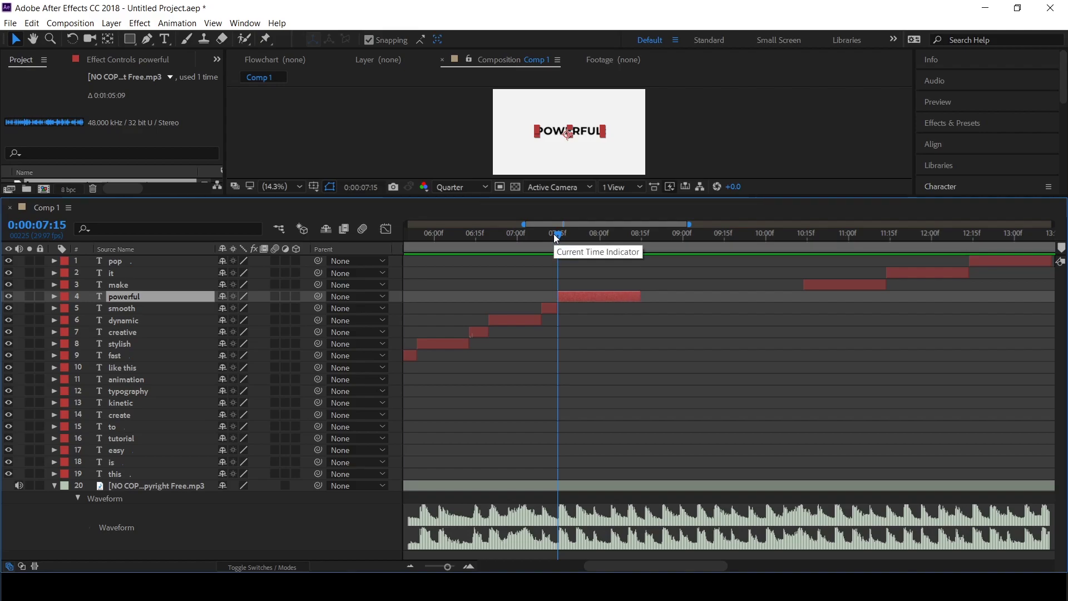
# Set "powerful" to start at the beat at 0:00:07:21, and extend "smooth" to end there
pyautogui.moveTo(573, 294); pyautogui.dragTo(602, 302)
pyautogui.moveTo(572, 234); pyautogui.dragTo(575, 239)
pyautogui.moveTo(585, 296); pyautogui.dragTo(574, 309)
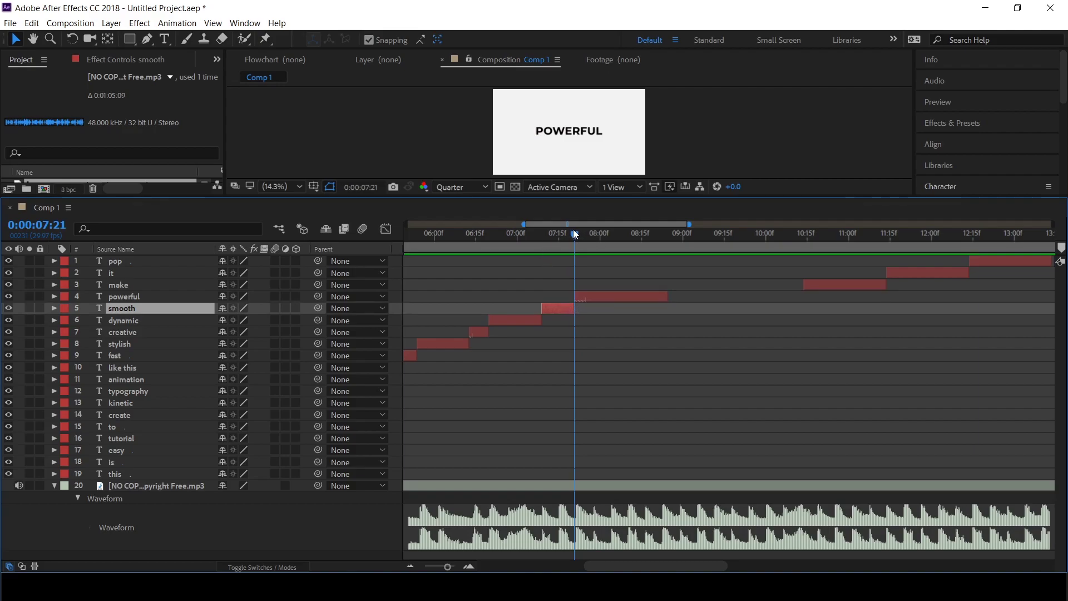
# Move the "make" layer to start at the beat at 0:00:08:10, and trim "powerful" to end there
pyautogui.press('space')
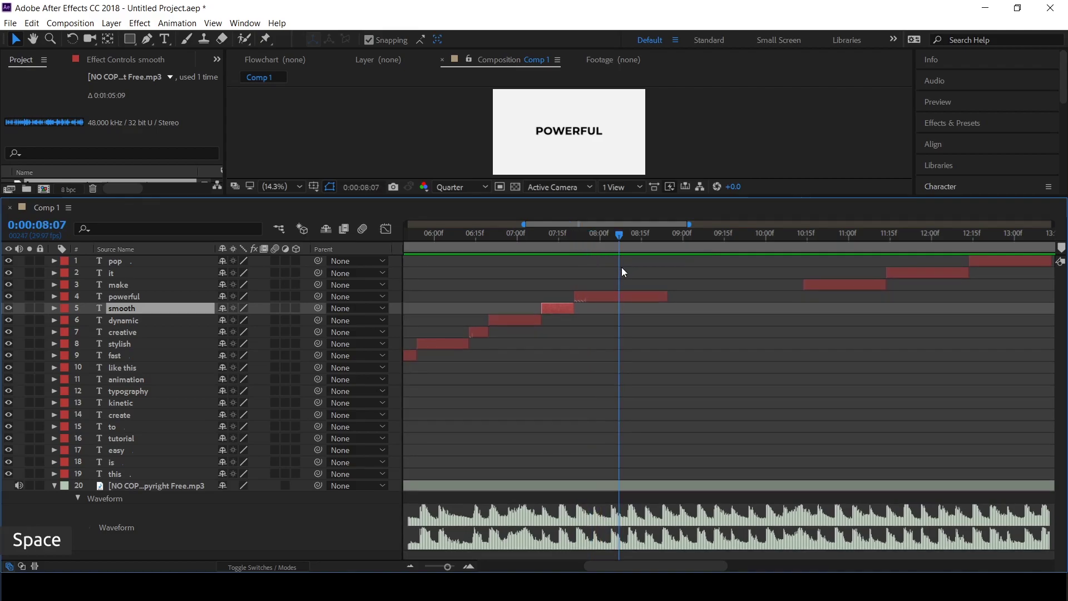
pyautogui.moveTo(618, 236); pyautogui.dragTo(624, 239)
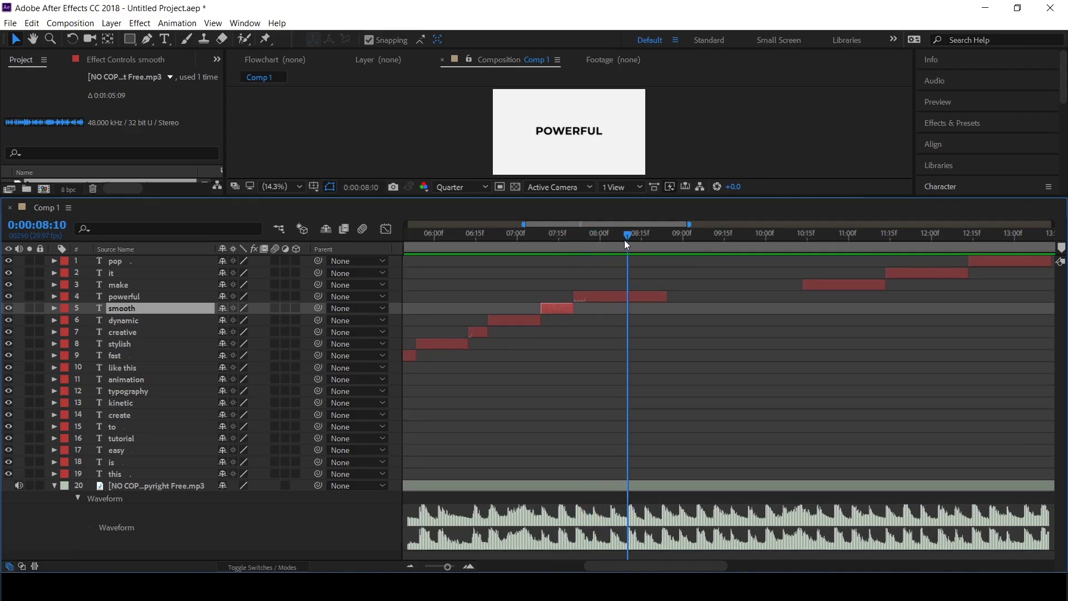
pyautogui.moveTo(842, 281); pyautogui.dragTo(630, 298)
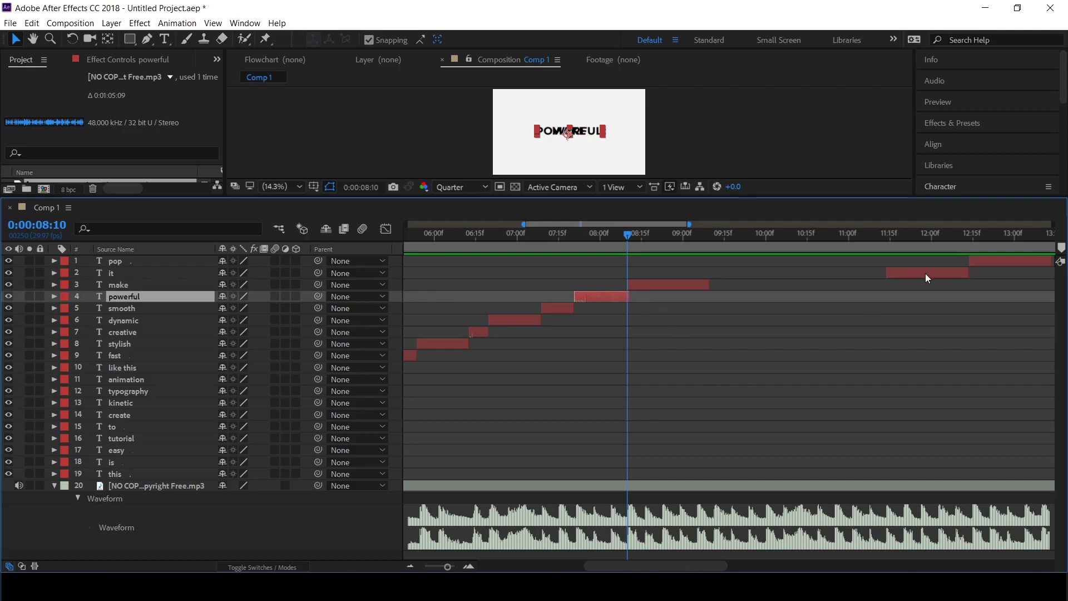
# Move the "it" layer to start at the beat at 0:00:08:23, and trim "make" to end there
pyautogui.click(939, 272)
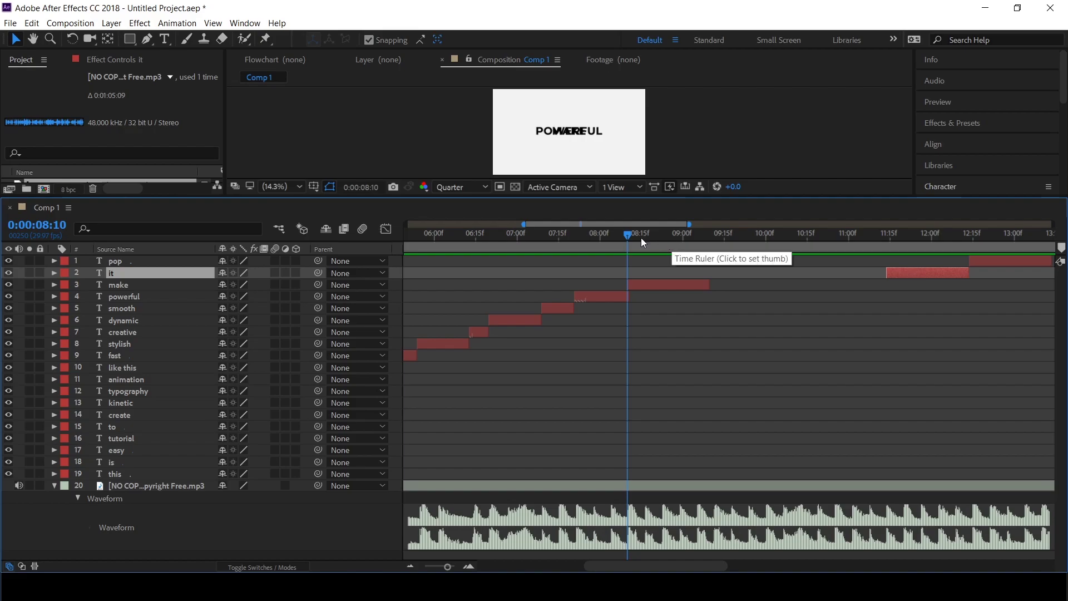
pyautogui.moveTo(629, 236); pyautogui.dragTo(663, 243)
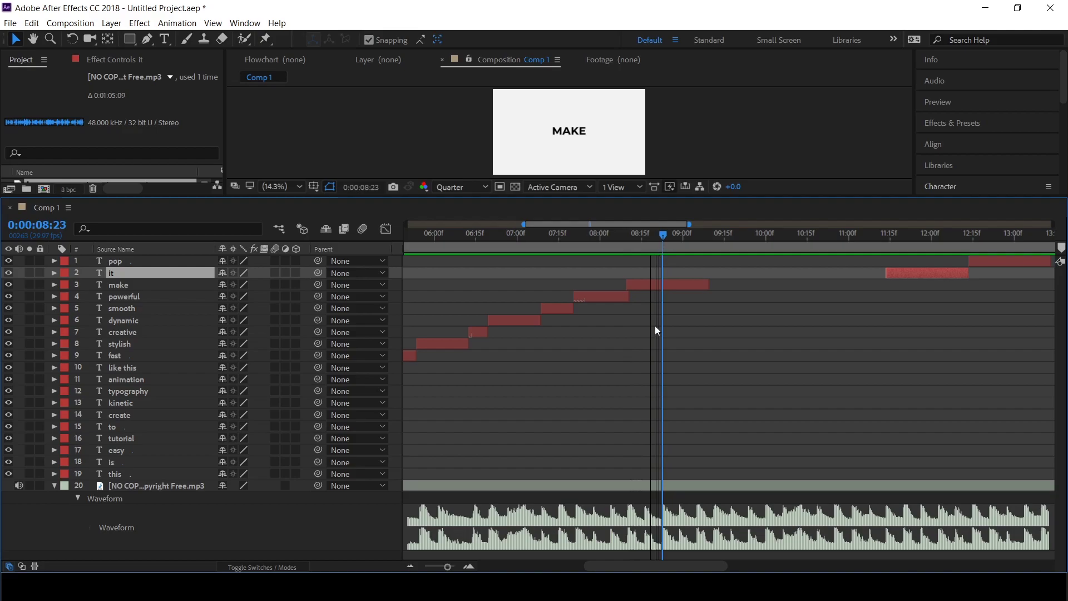
pyautogui.moveTo(895, 278); pyautogui.dragTo(663, 285)
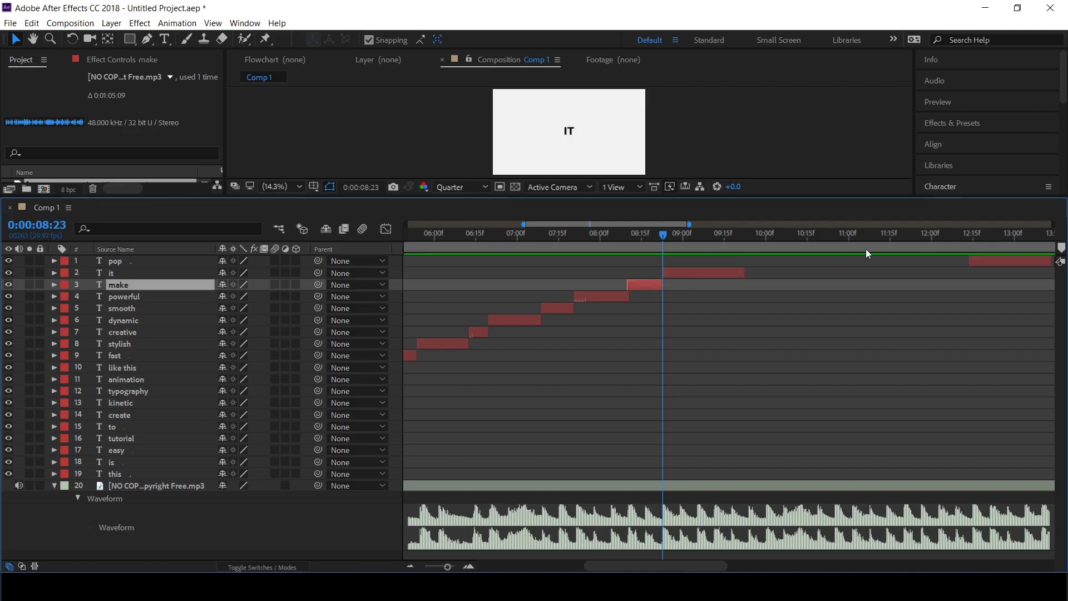
# Move the "pop" layer to start at the beat at 0:00:09:05, and trim "it" to end there
pyautogui.moveTo(662, 233); pyautogui.dragTo(696, 245)
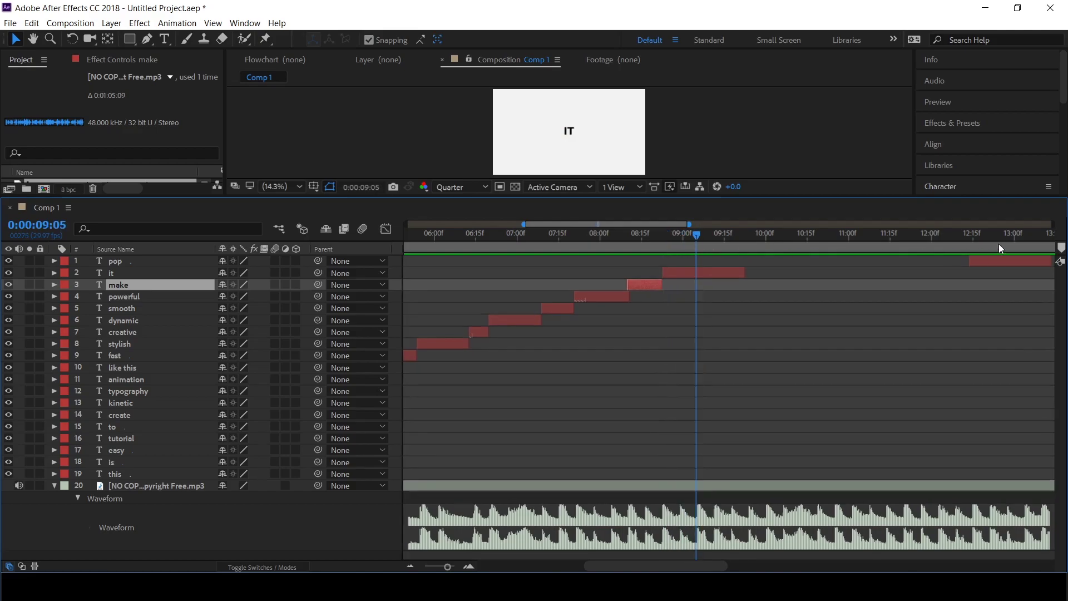
pyautogui.moveTo(718, 566); pyautogui.dragTo(773, 568)
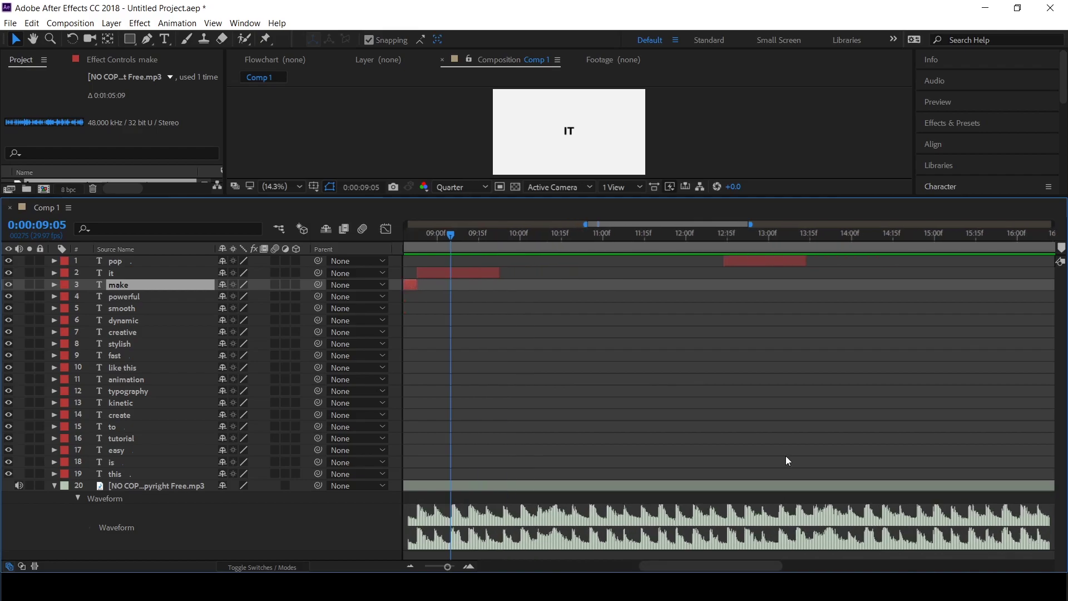
pyautogui.moveTo(774, 259); pyautogui.dragTo(450, 276)
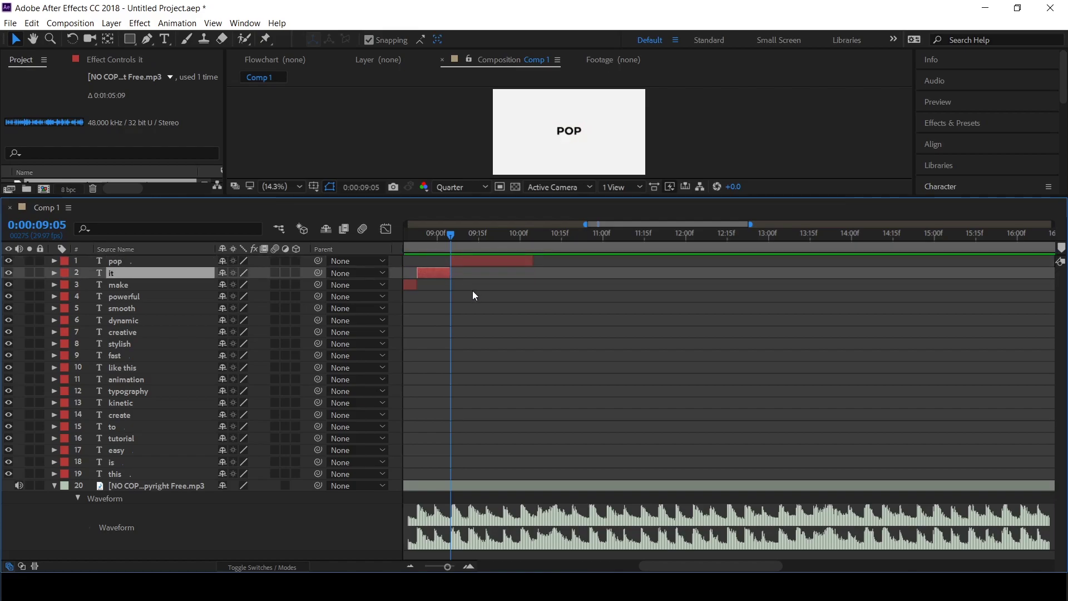
# Set the work area to end at 0:00:10:00 and play back the word sequence in an enlarged composition view
pyautogui.click(517, 232)
pyautogui.click(521, 234)
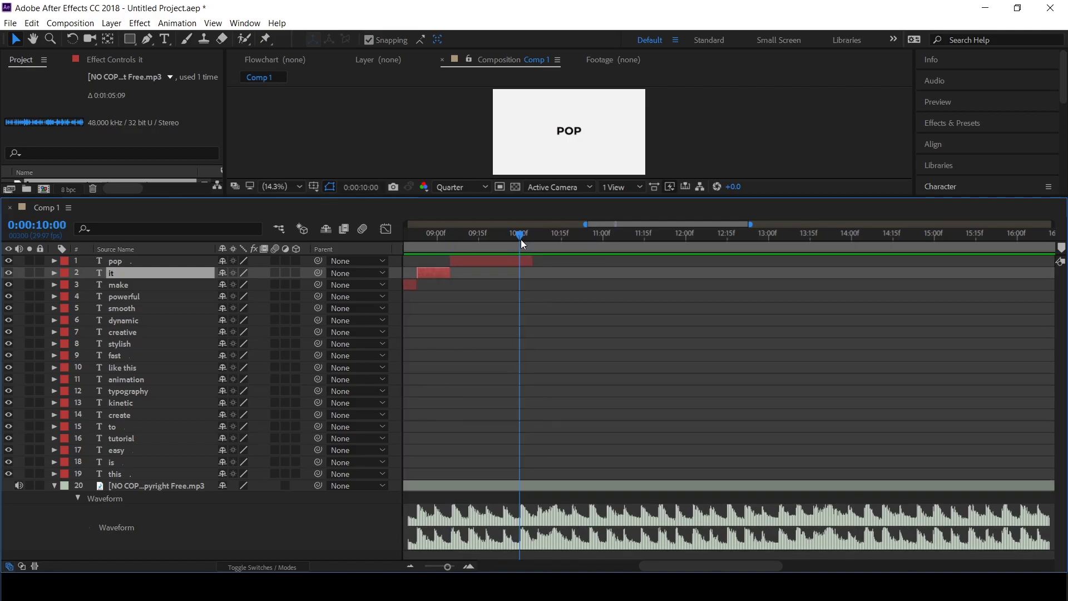
pyautogui.press('n')
pyautogui.moveTo(301, 196); pyautogui.dragTo(321, 303)
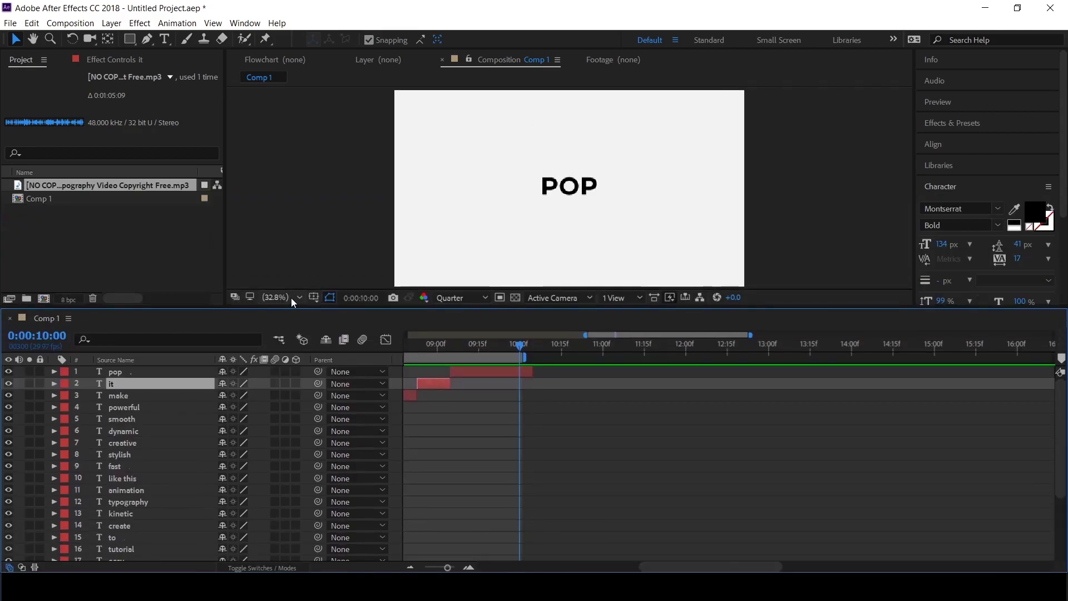
pyautogui.press('space')
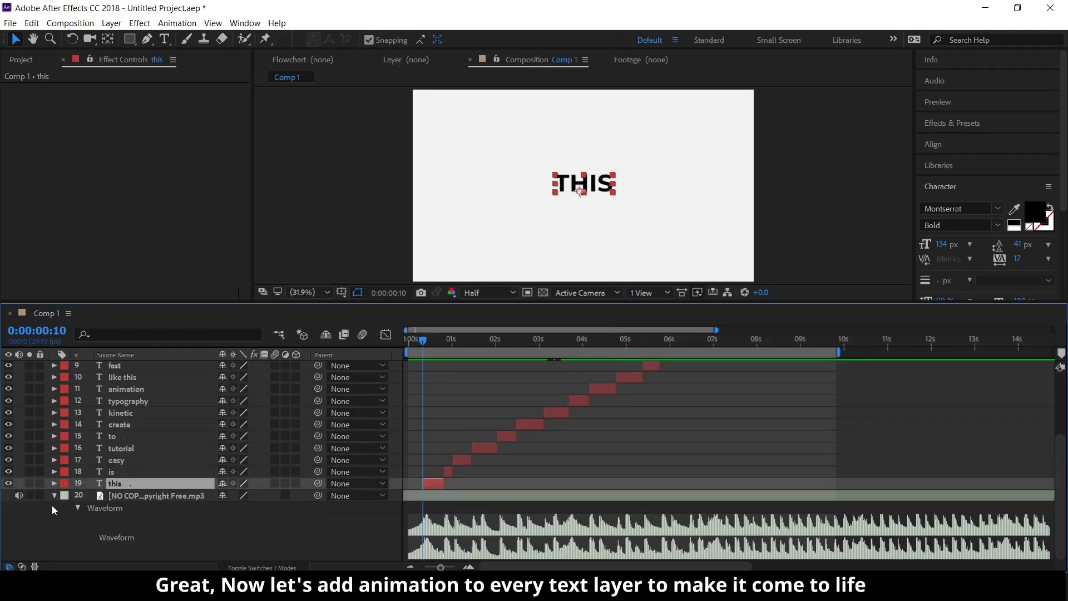
# Browse the animation presets in Adobe Bridge and apply Random Fade Up from Text > Animate In to the "this" layer at 0:00:00:10
pyautogui.scroll(3, 413, 504)
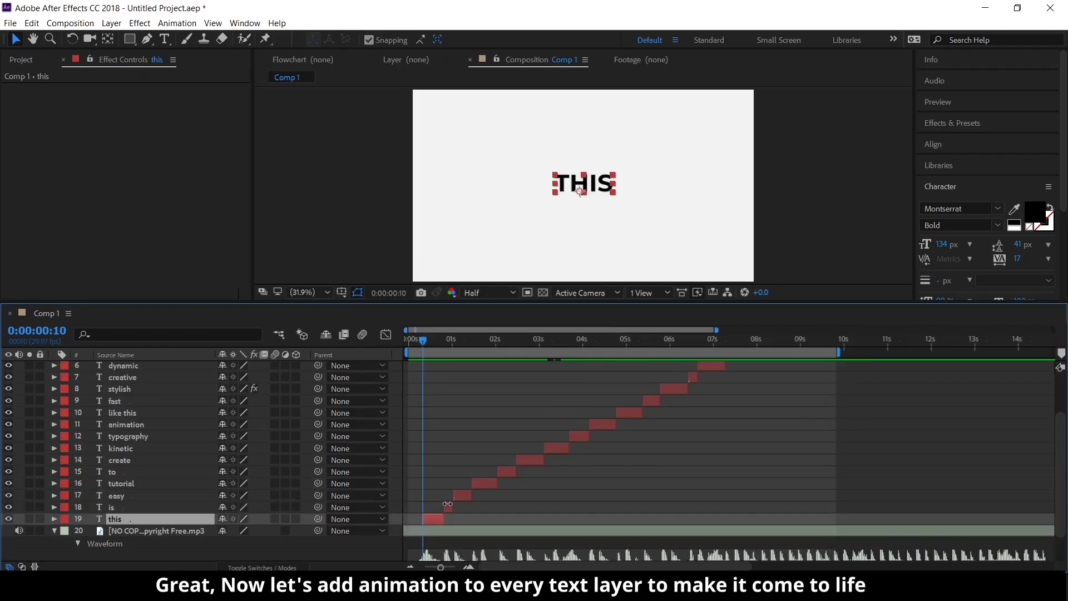
pyautogui.click(952, 127)
pyautogui.click(1048, 125)
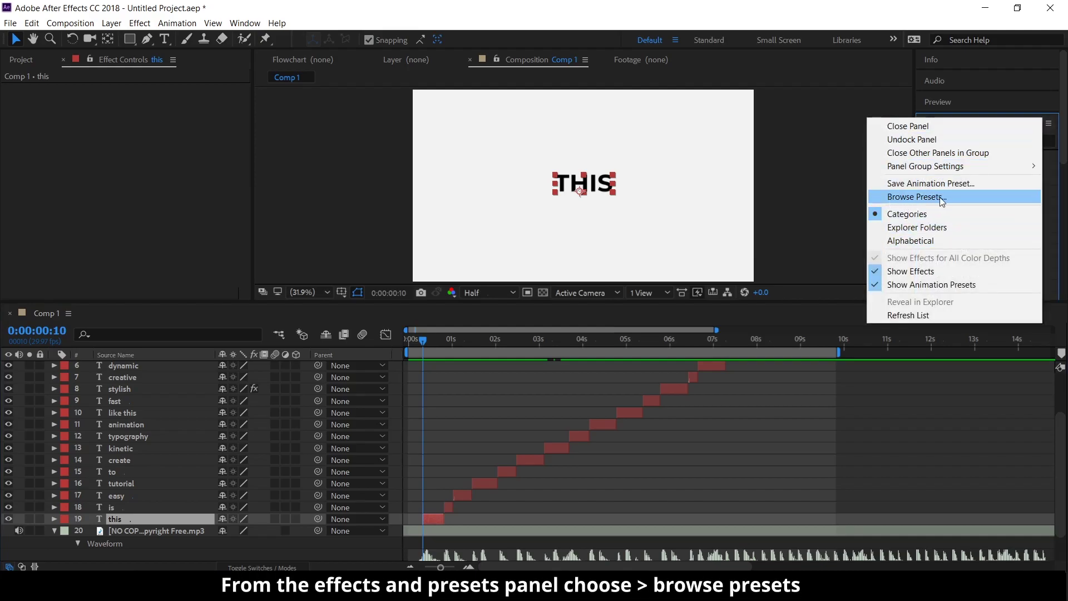
pyautogui.click(941, 197)
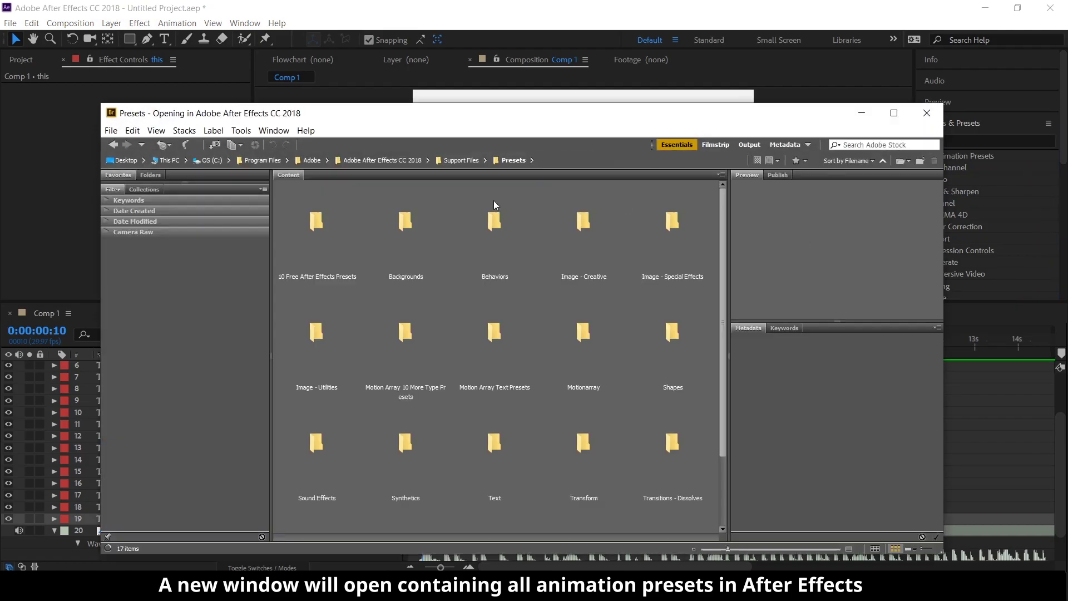
pyautogui.doubleClick(488, 380)
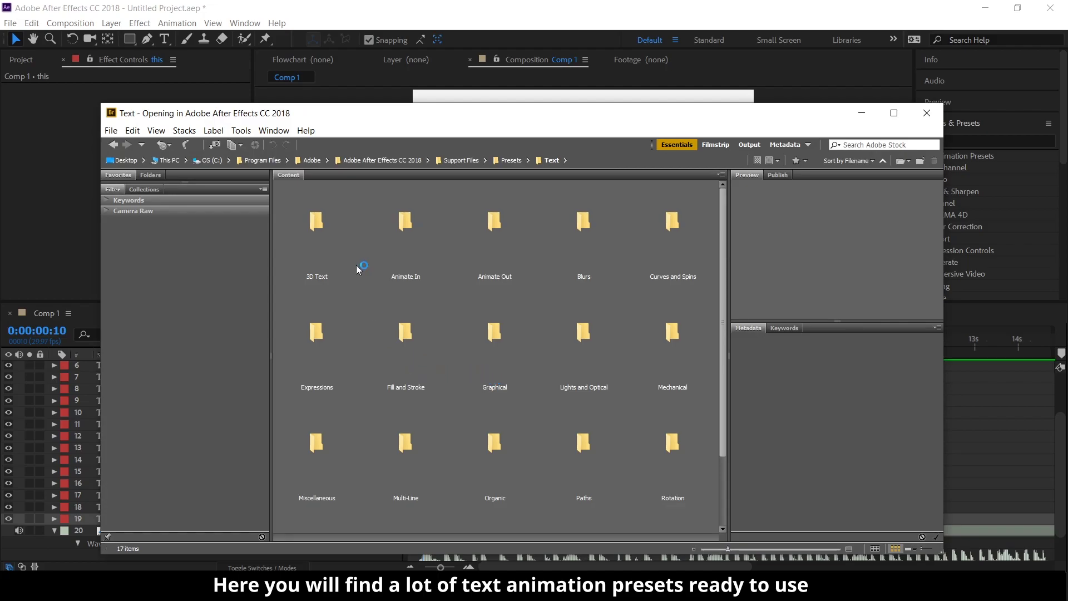
pyautogui.doubleClick(393, 242)
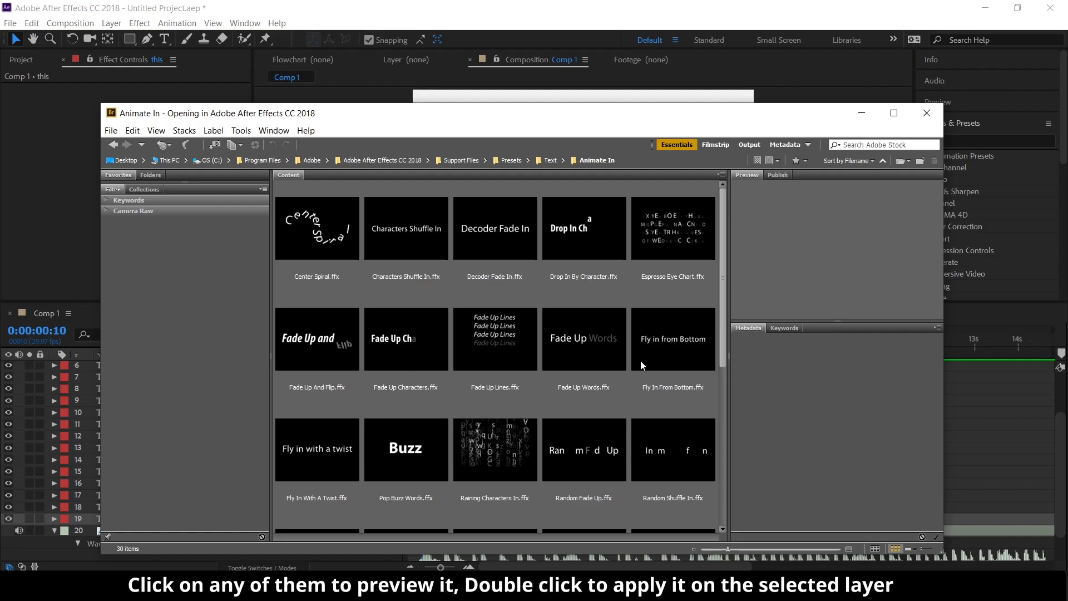
pyautogui.click(565, 454)
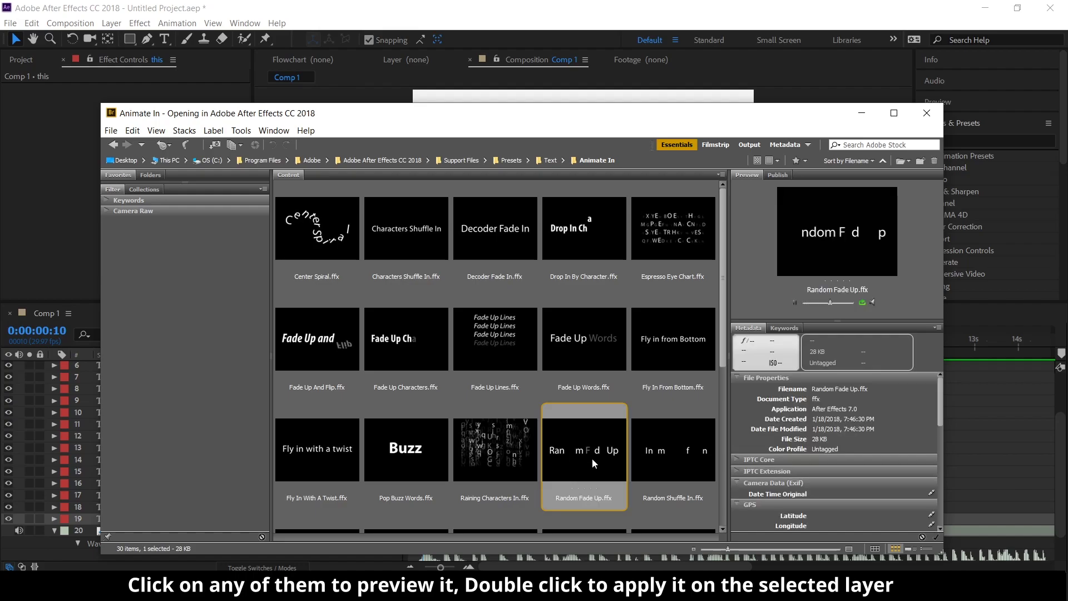
pyautogui.doubleClick(594, 454)
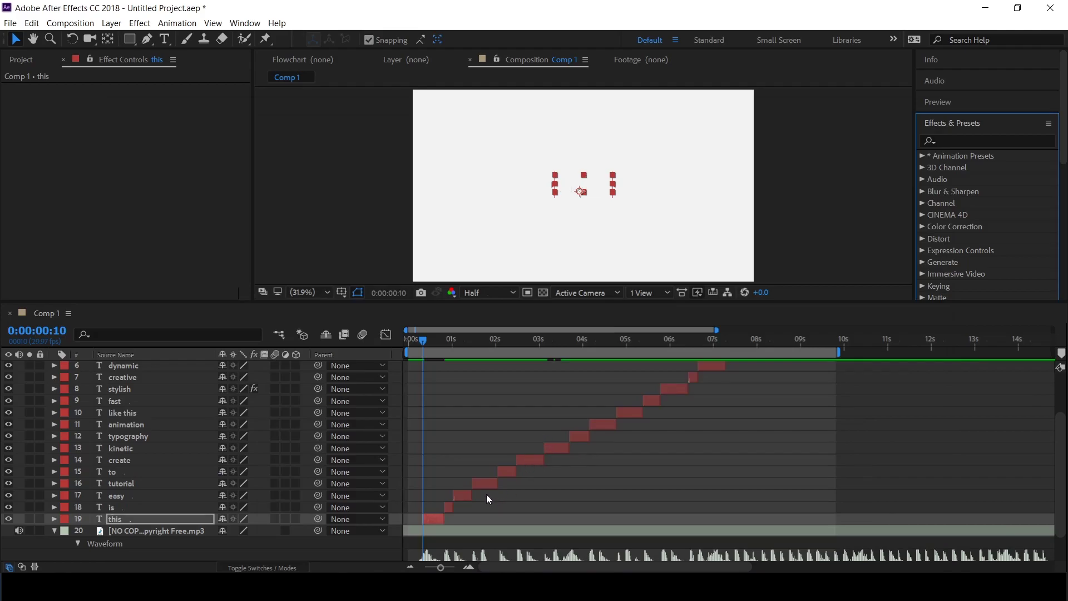
# Reveal the keyframes of "this", move the last Range Selector Start keyframe to before the layer's end, and preview the faster animation
pyautogui.click(435, 515)
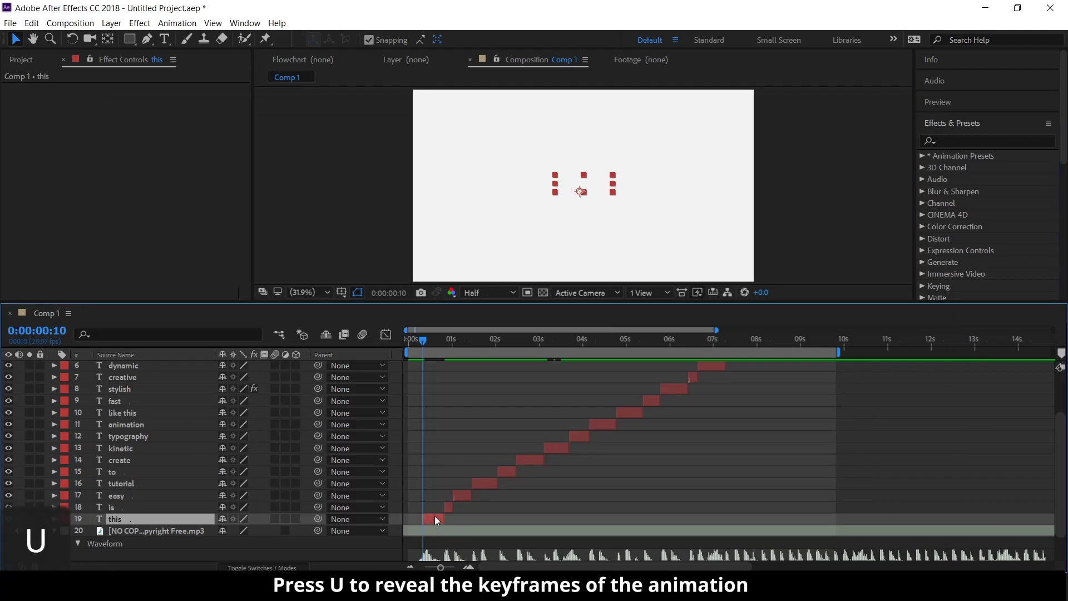
pyautogui.press('u')
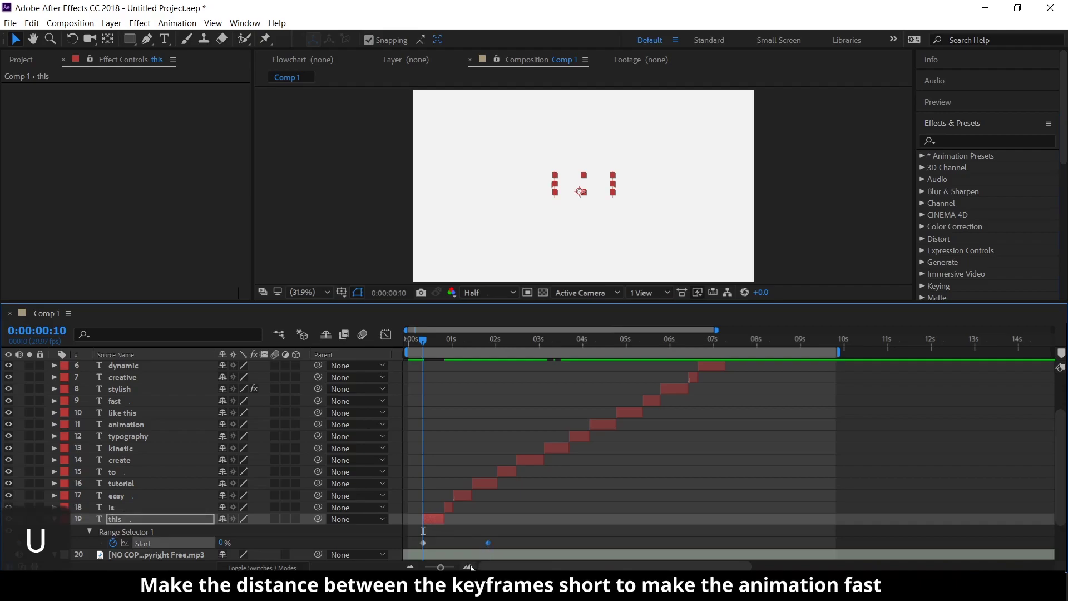
pyautogui.click(468, 567)
pyautogui.click(468, 566)
pyautogui.moveTo(571, 540); pyautogui.dragTo(464, 549)
pyautogui.press('space')
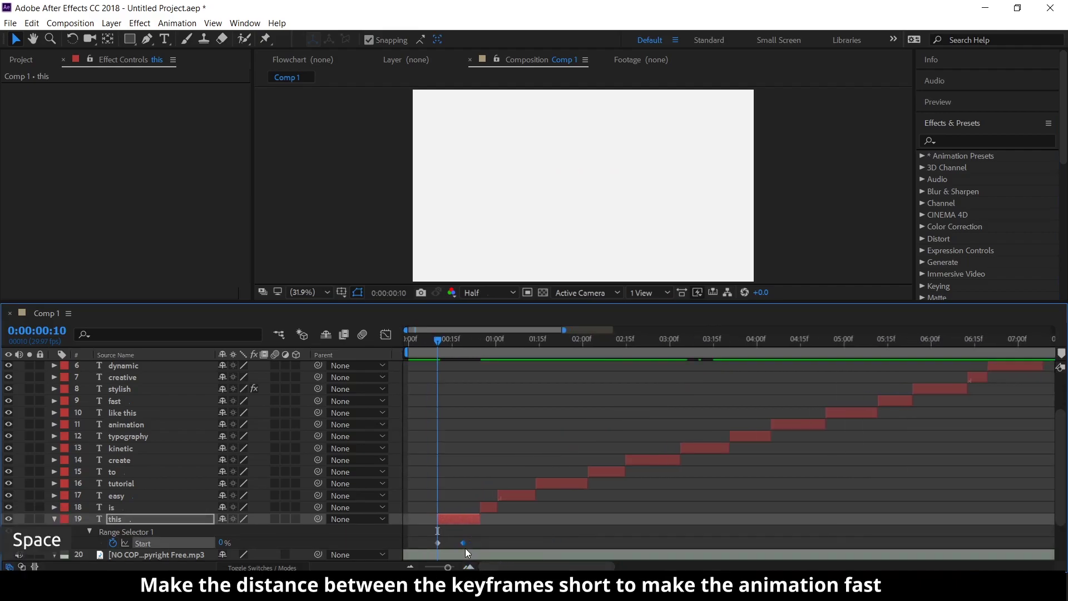
pyautogui.click(439, 343)
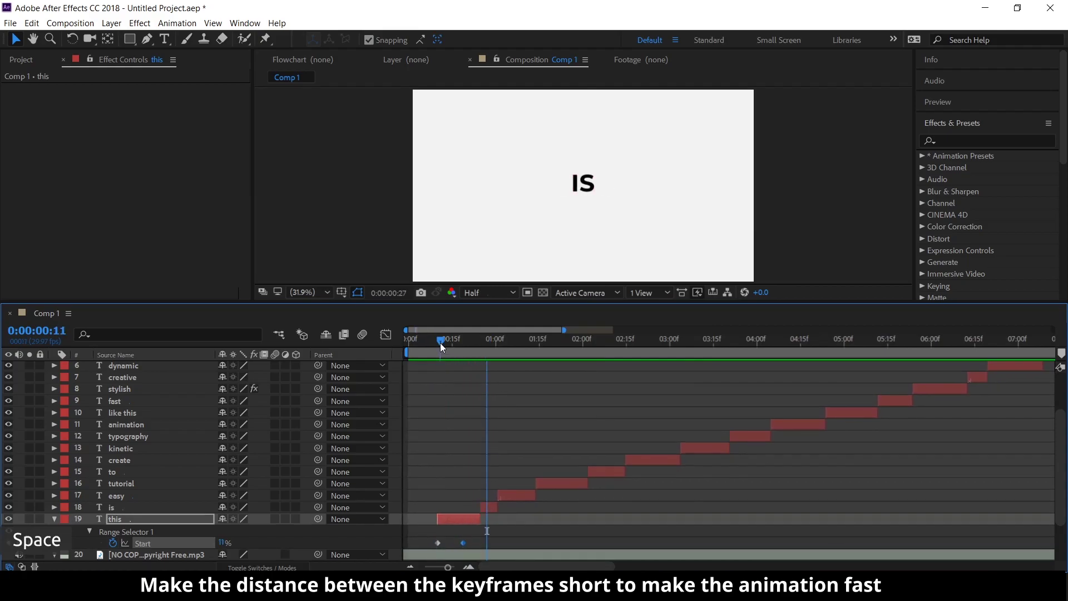
pyautogui.press('space')
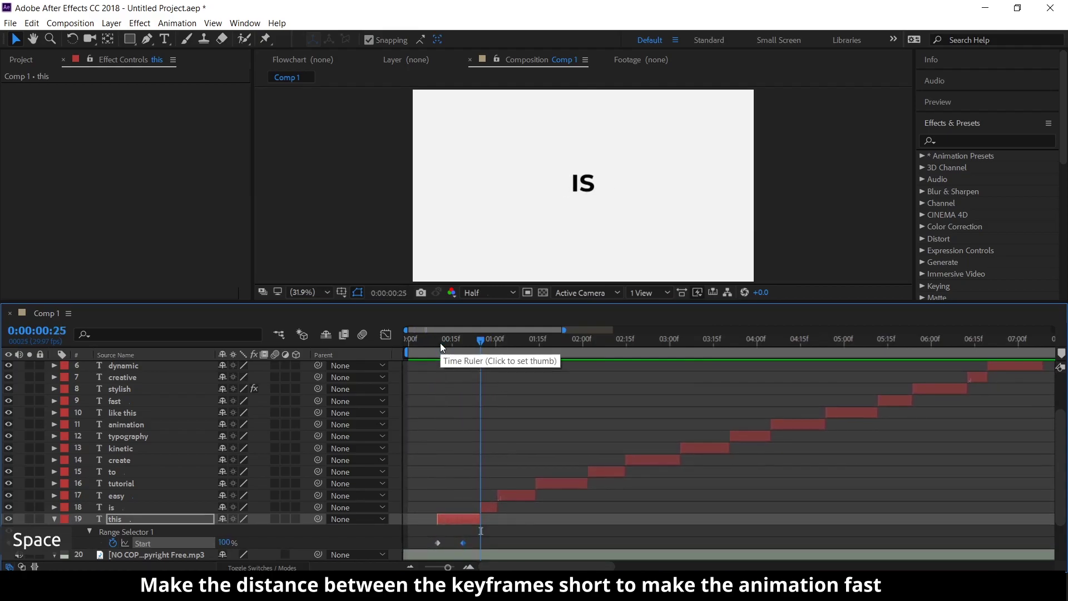
# Apply the Drop In By Character preset to the "is" layer at 0:00:00:25
pyautogui.click(493, 508)
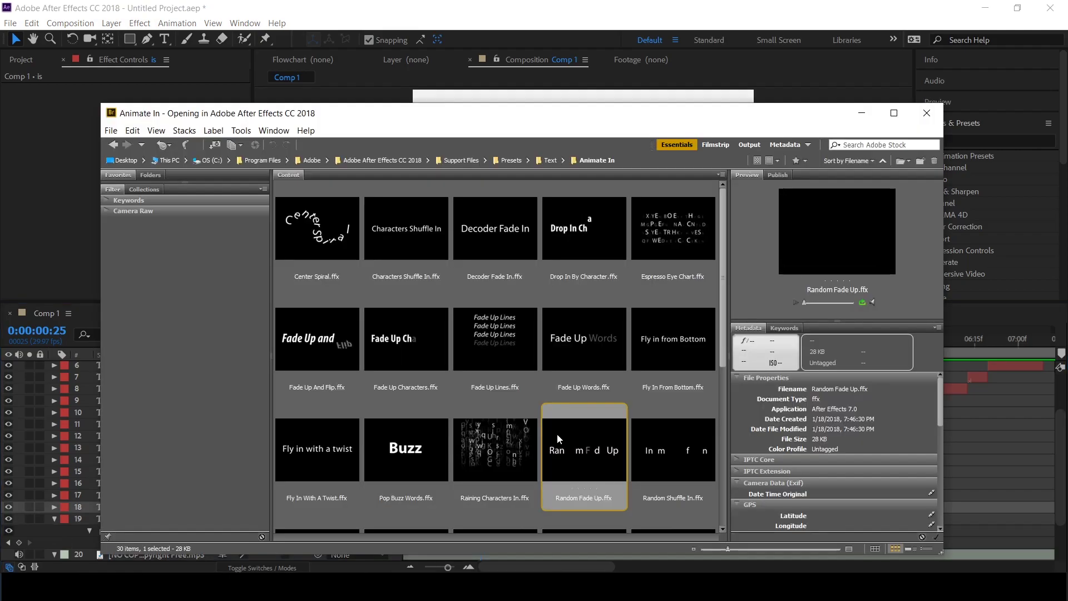
pyautogui.click(574, 233)
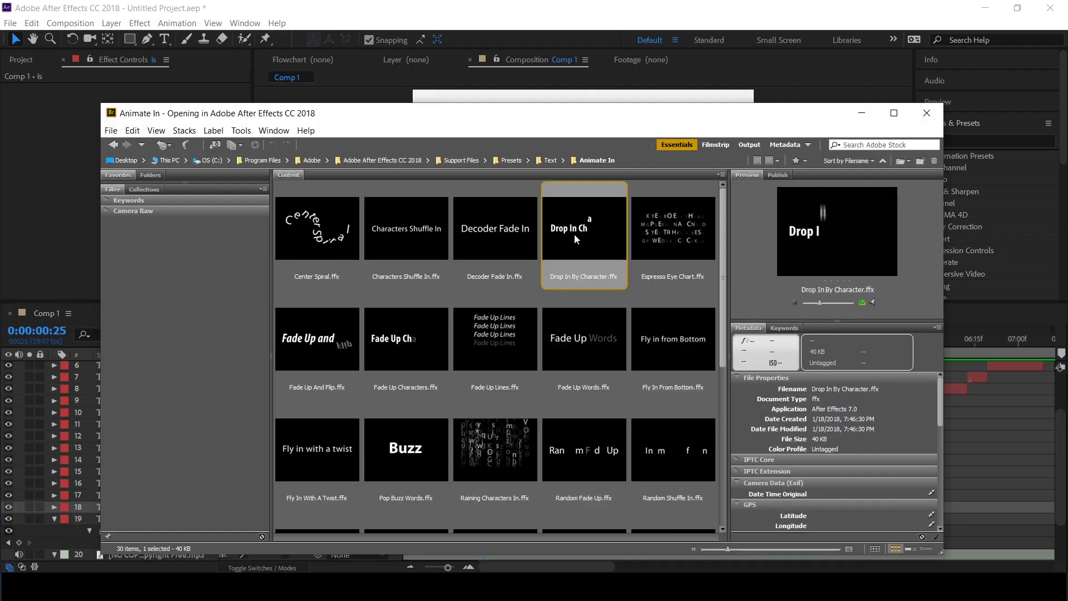
pyautogui.doubleClick(574, 233)
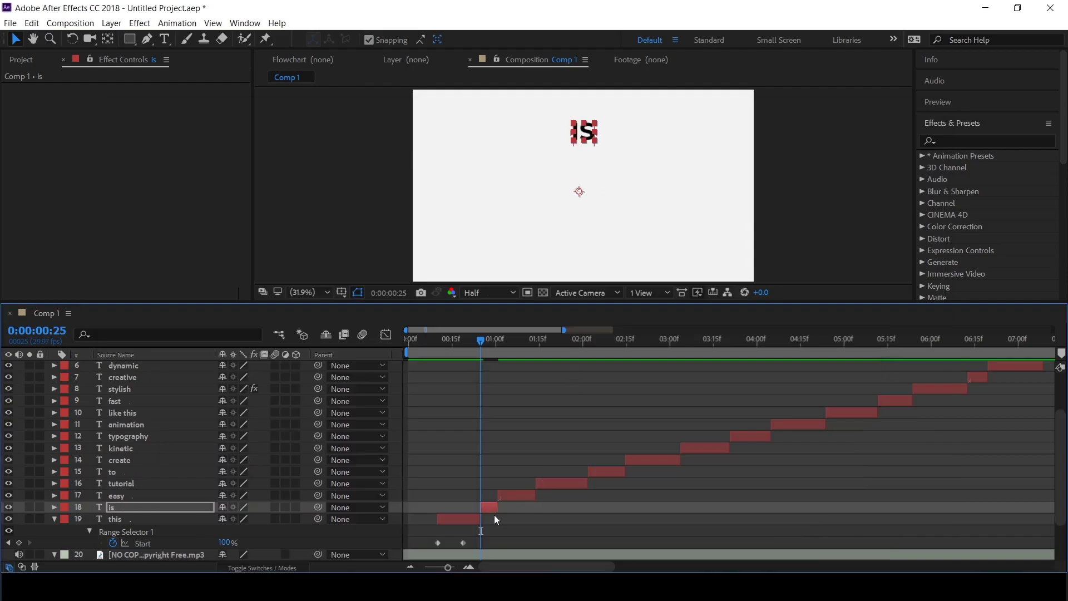
# Reveal the keyframes of "is", move the last Start keyframe to before the layer's end, and preview the result
pyautogui.press('u')
pyautogui.moveTo(696, 529); pyautogui.dragTo(492, 539)
pyautogui.press('space')
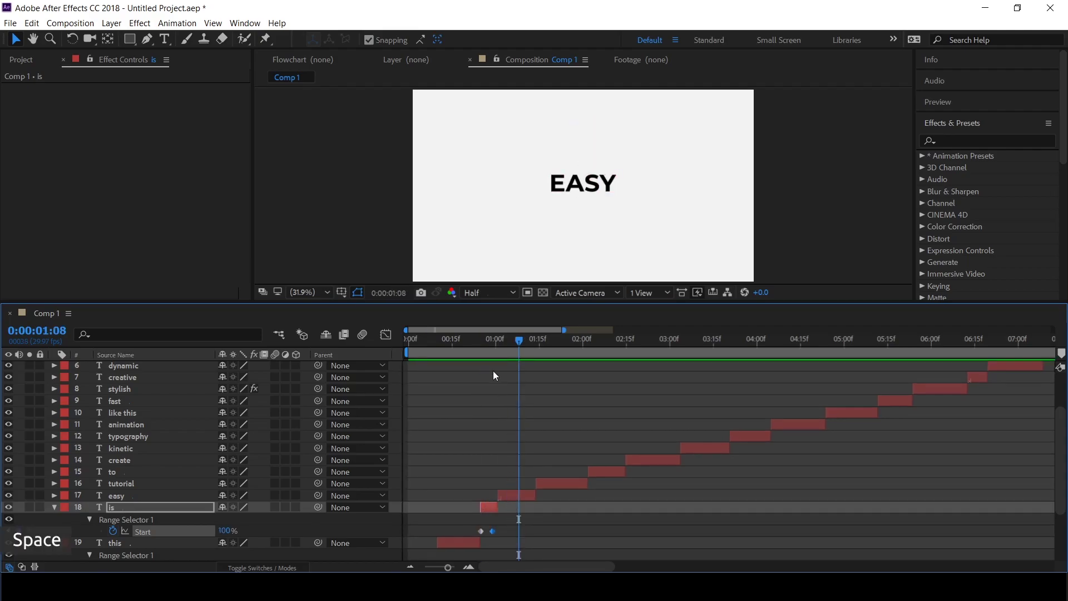
# Select the "easy" layer at 0:00:01:01 and preview Animate In presets such as Decoder Fade In, Random Shuffle In and Wipe In To Center
pyautogui.moveTo(504, 339); pyautogui.dragTo(498, 342)
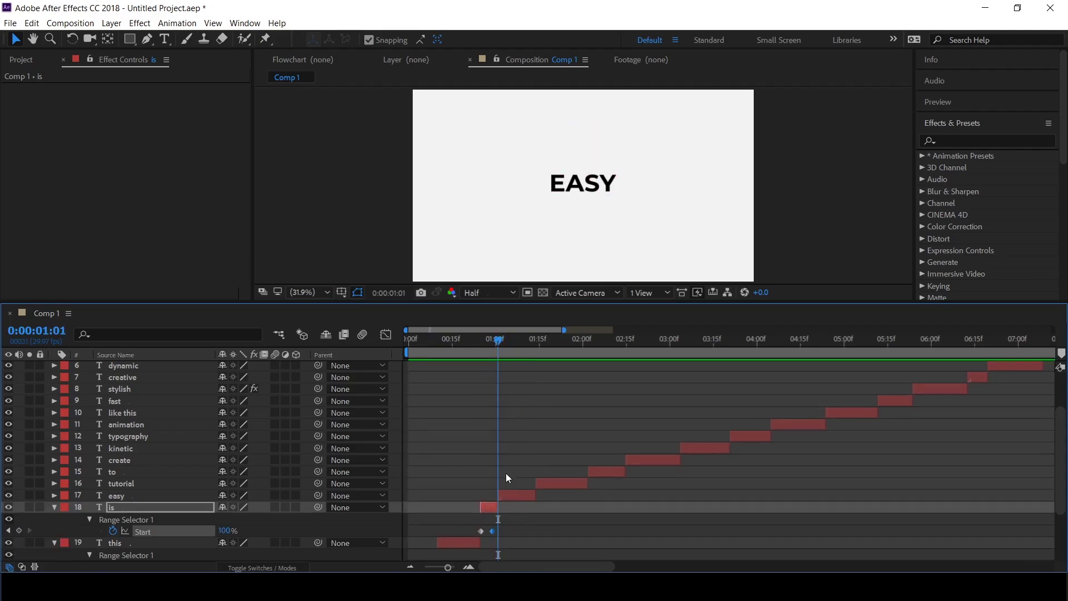
pyautogui.click(511, 495)
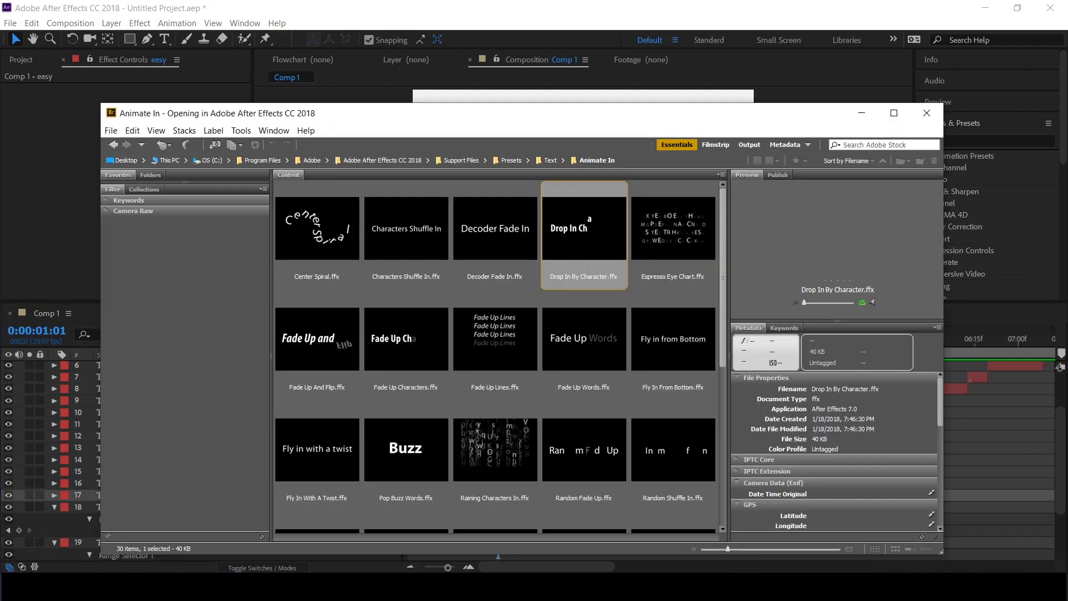
pyautogui.click(407, 257)
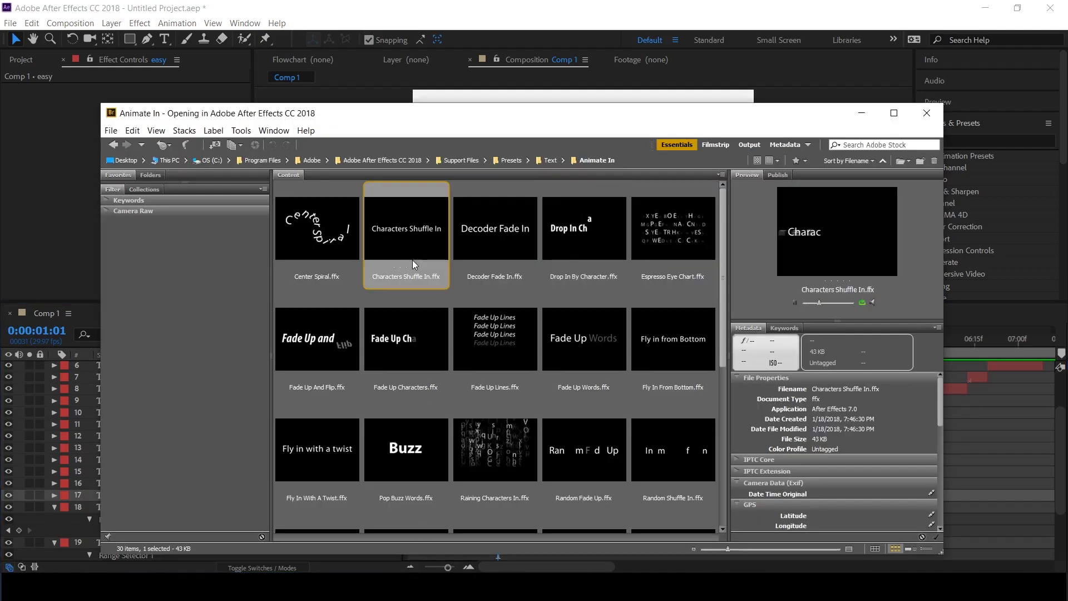
pyautogui.click(475, 257)
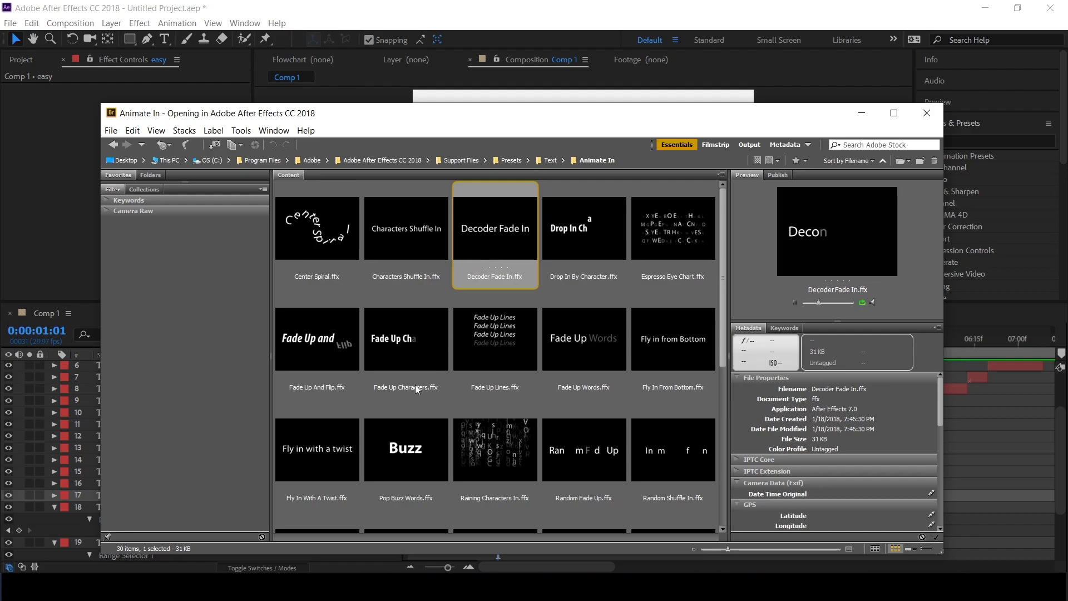
pyautogui.click(340, 355)
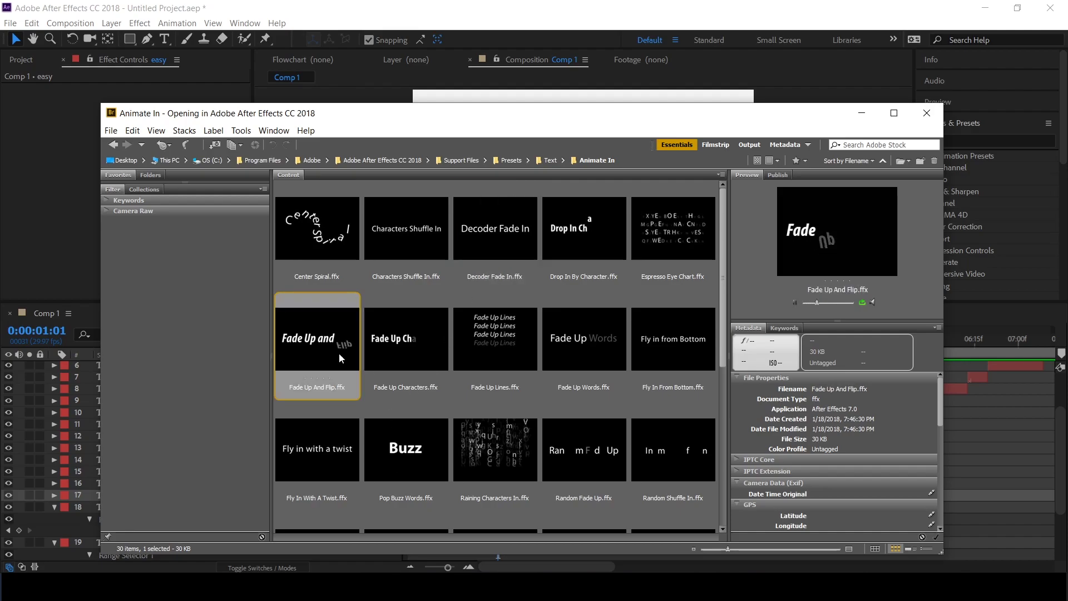
pyautogui.click(385, 349)
pyautogui.scroll(-2, 396, 372)
pyautogui.scroll(-2, 405, 406)
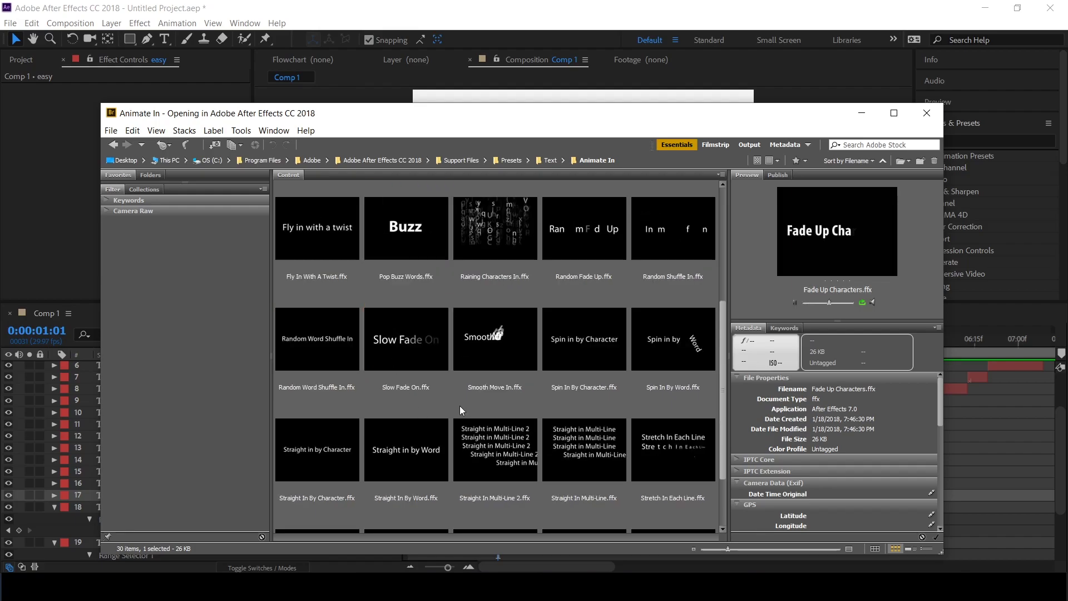
pyautogui.click(395, 364)
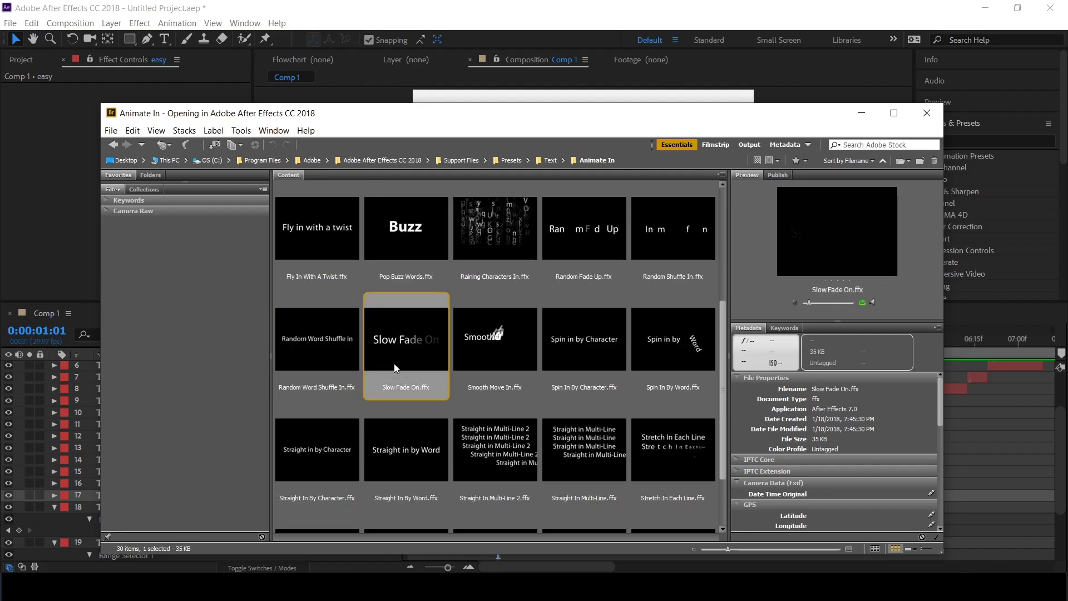
pyautogui.click(599, 351)
pyautogui.click(683, 251)
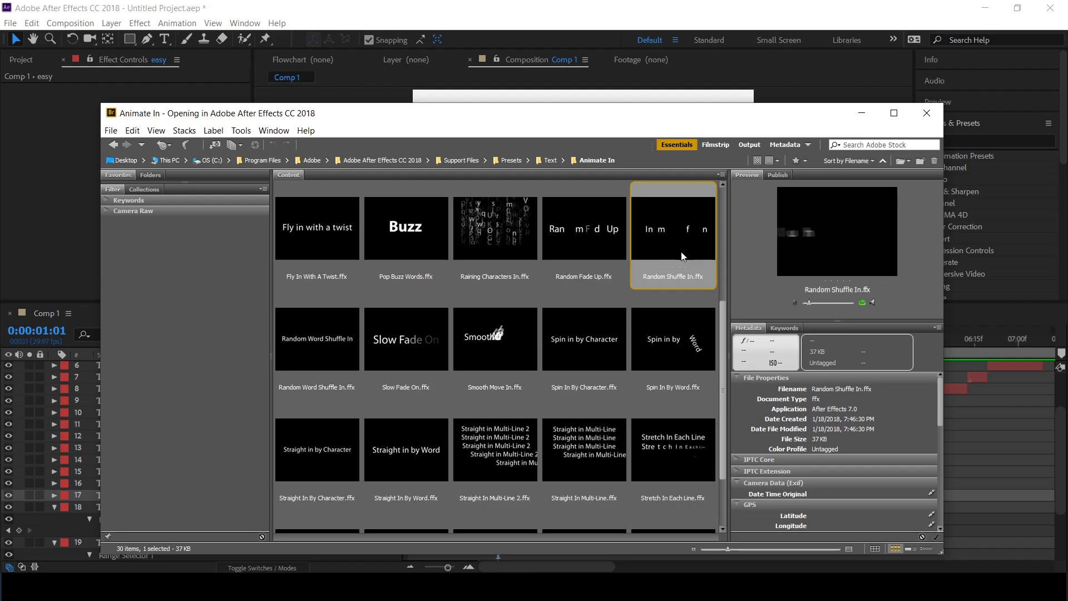
pyautogui.click(576, 265)
pyautogui.scroll(-1, 557, 275)
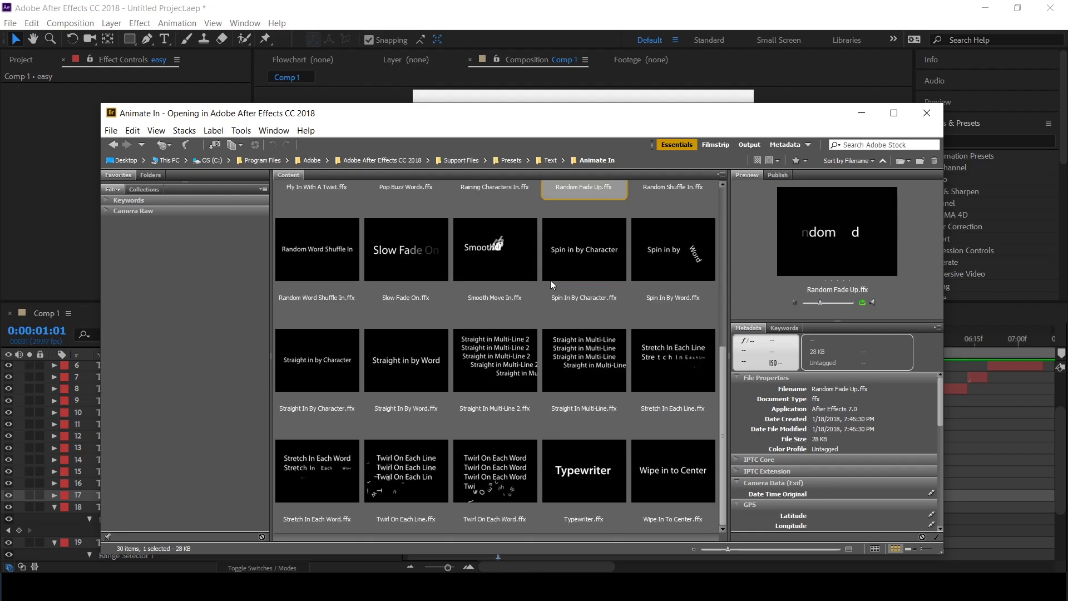
pyautogui.click(343, 375)
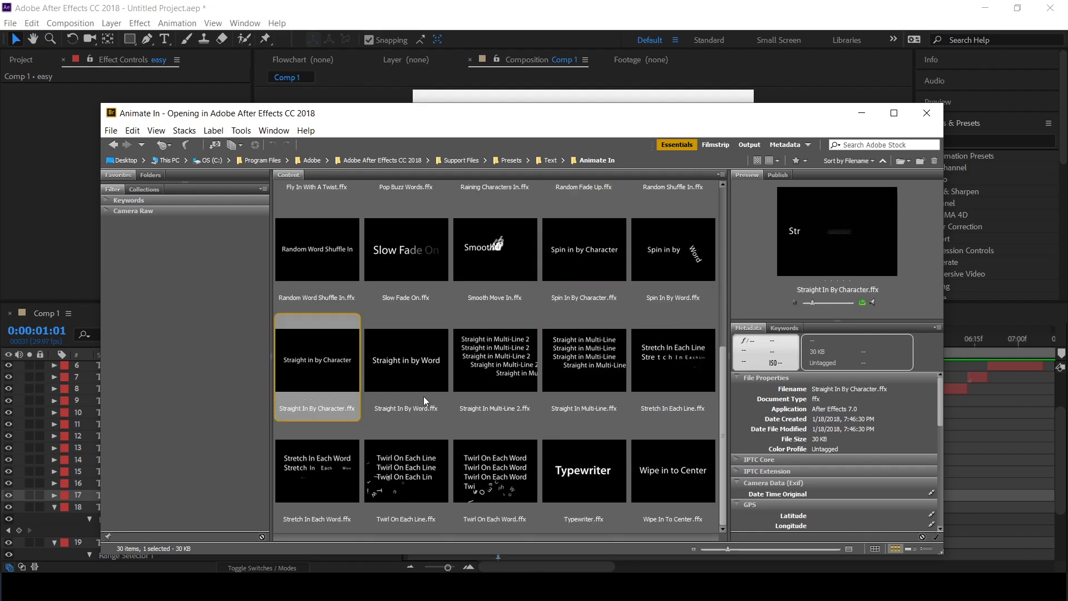
pyautogui.click(666, 479)
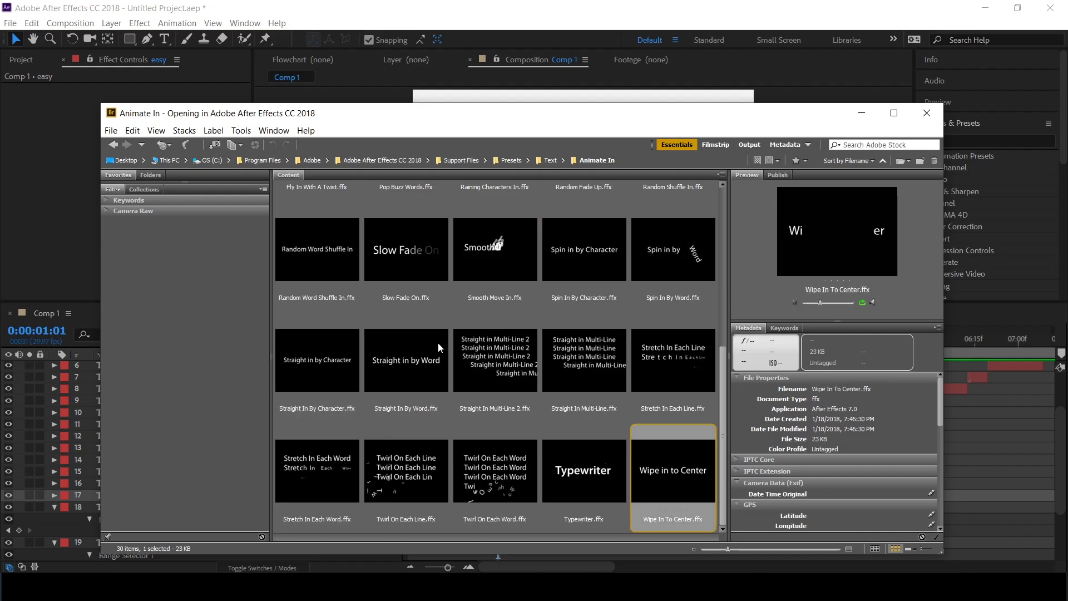
# Apply the Slow Fade On preset to the "easy" layer at 0:00:01:01
pyautogui.click(415, 243)
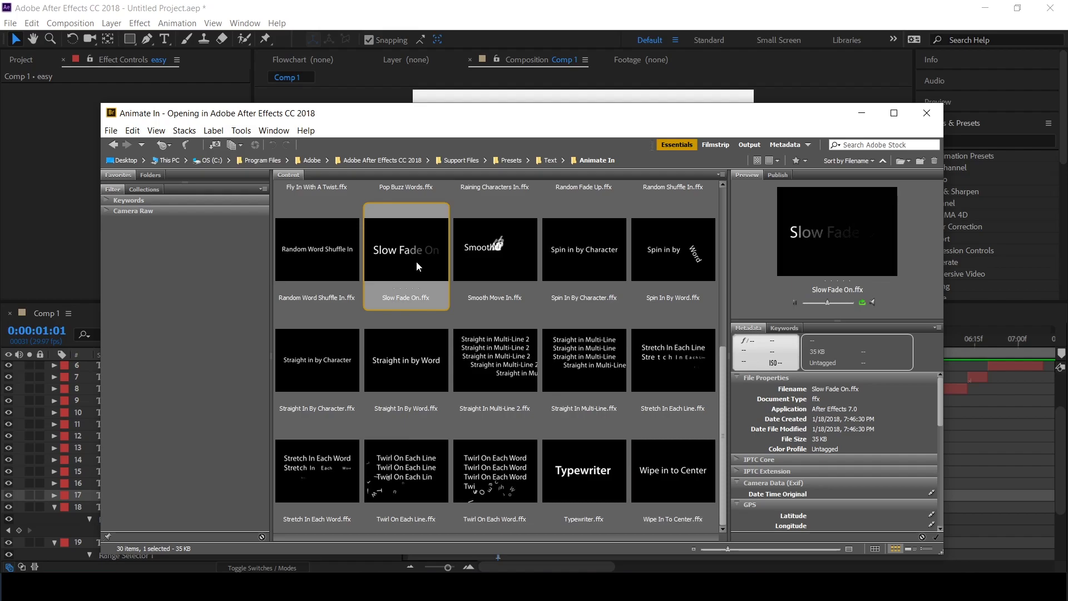
pyautogui.doubleClick(416, 262)
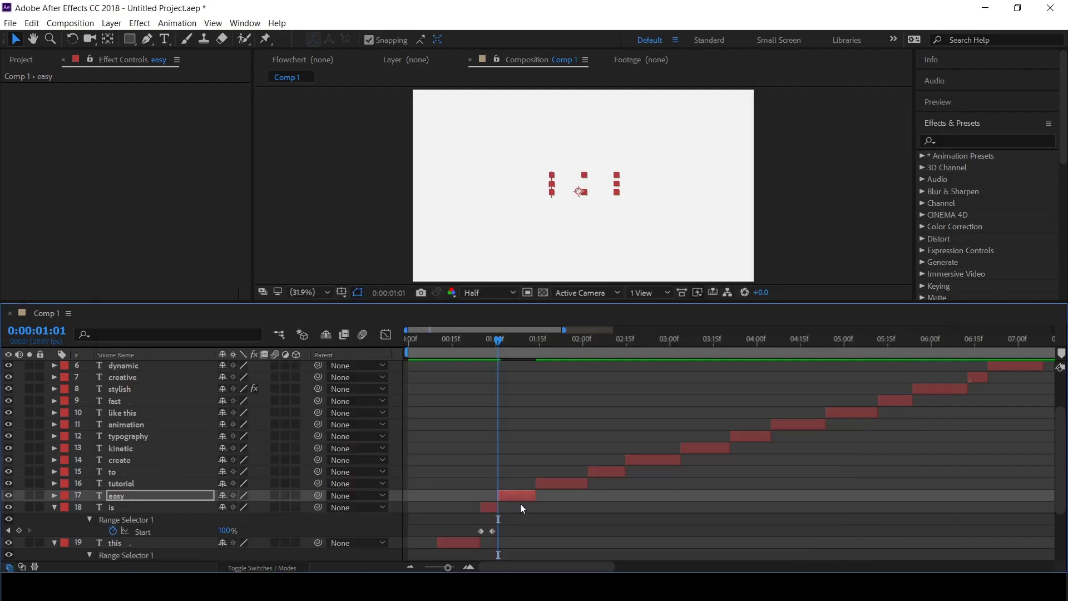
# Reveal the keyframes of "easy", move the last Offset keyframe to before the layer's end, and preview the result
pyautogui.press('u')
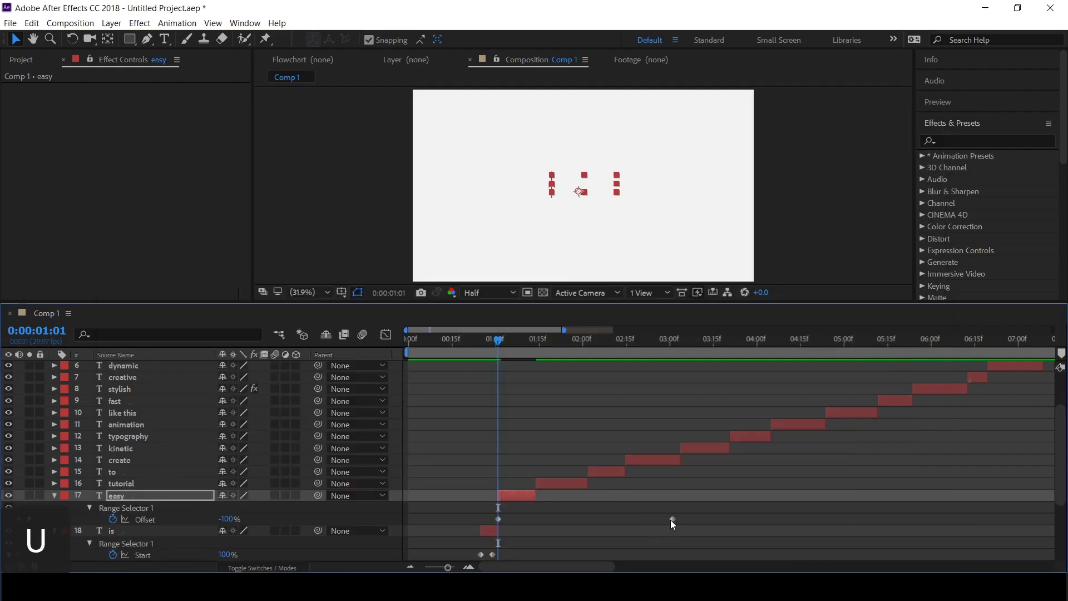
pyautogui.moveTo(672, 519); pyautogui.dragTo(524, 529)
pyautogui.press('space')
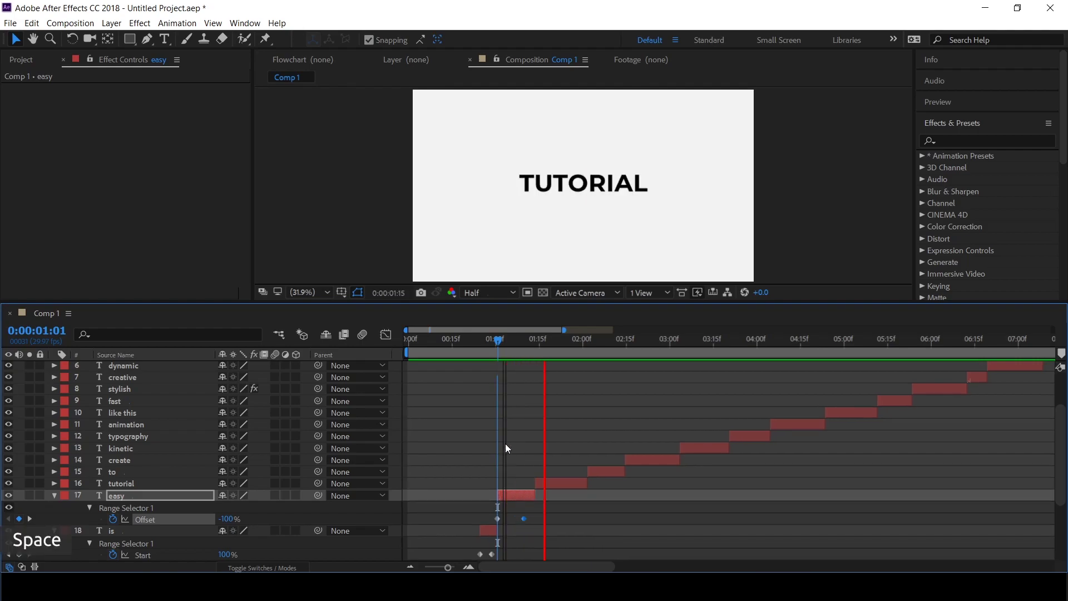
# Apply the Transporter preset from the Blurs text presets to the "tutorial" layer at 0:00:01:14
pyautogui.click(535, 343)
pyautogui.click(546, 483)
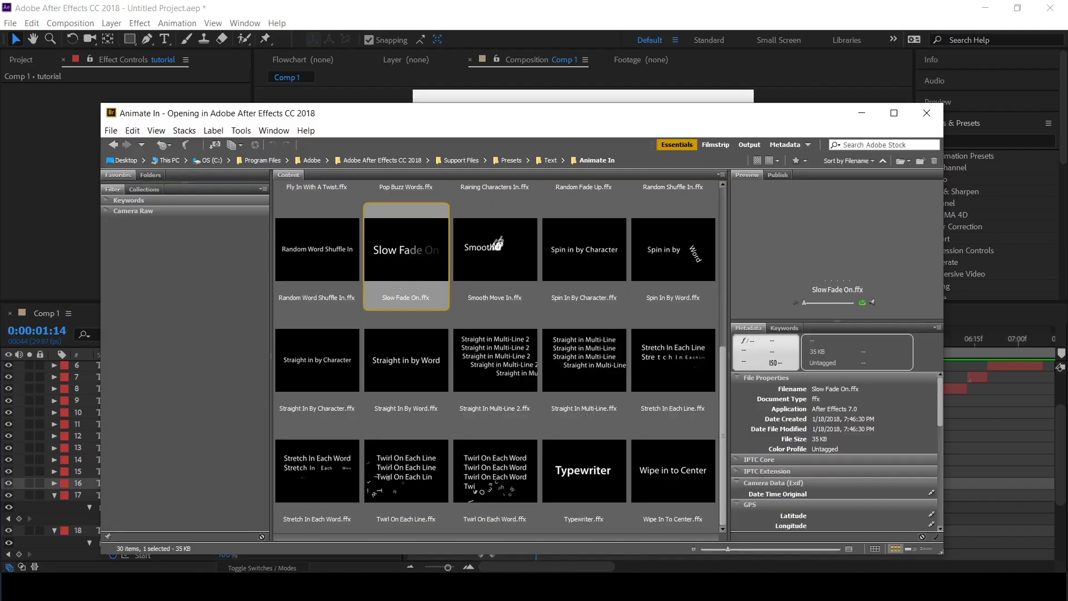
pyautogui.scroll(5, 376, 191)
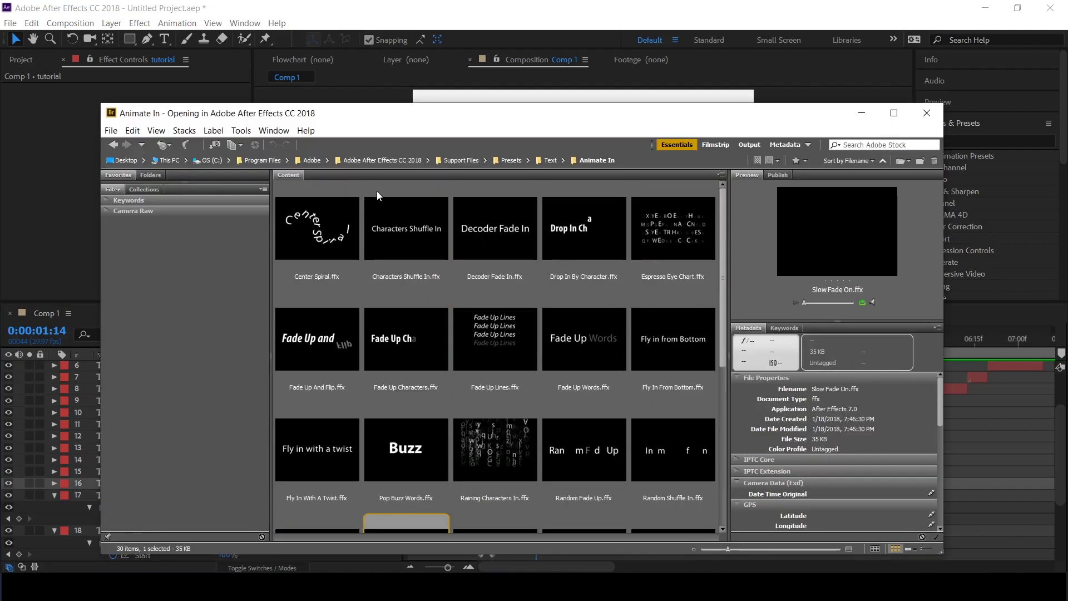
pyautogui.click(113, 144)
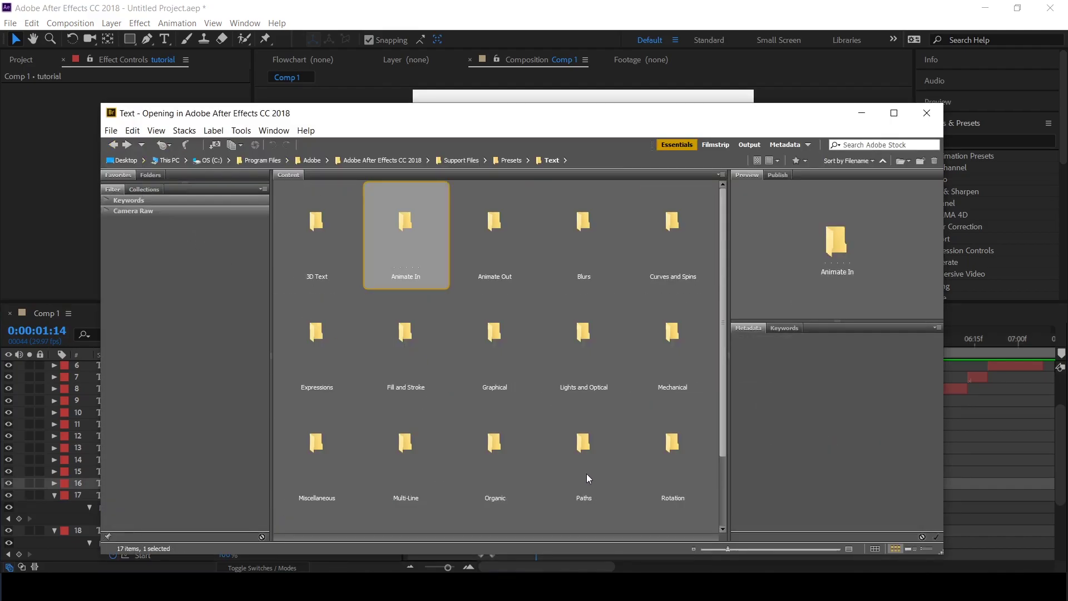
pyautogui.doubleClick(576, 245)
pyautogui.click(412, 235)
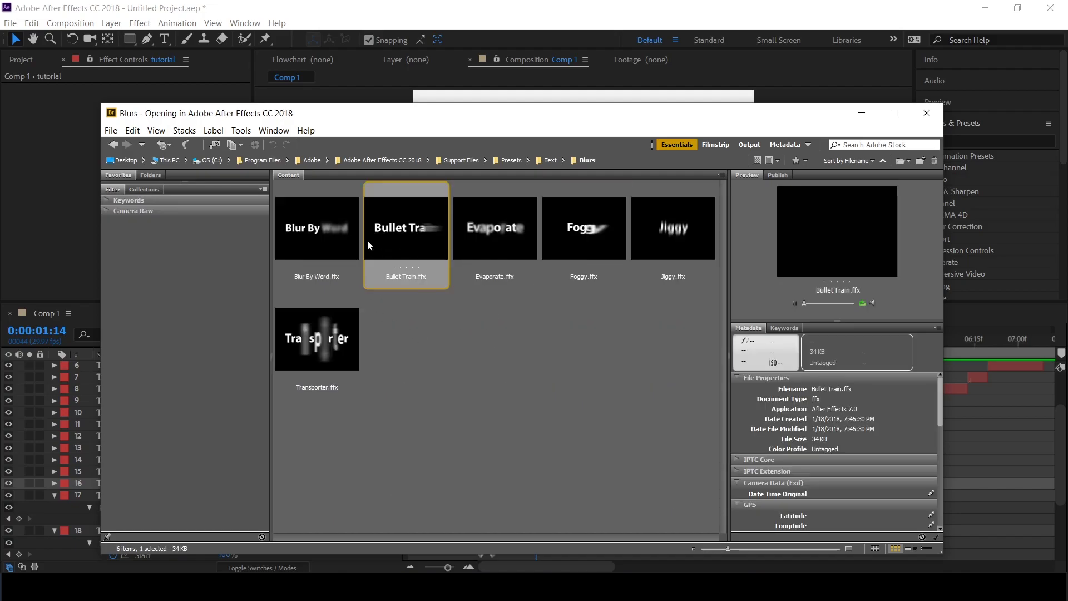
pyautogui.click(332, 232)
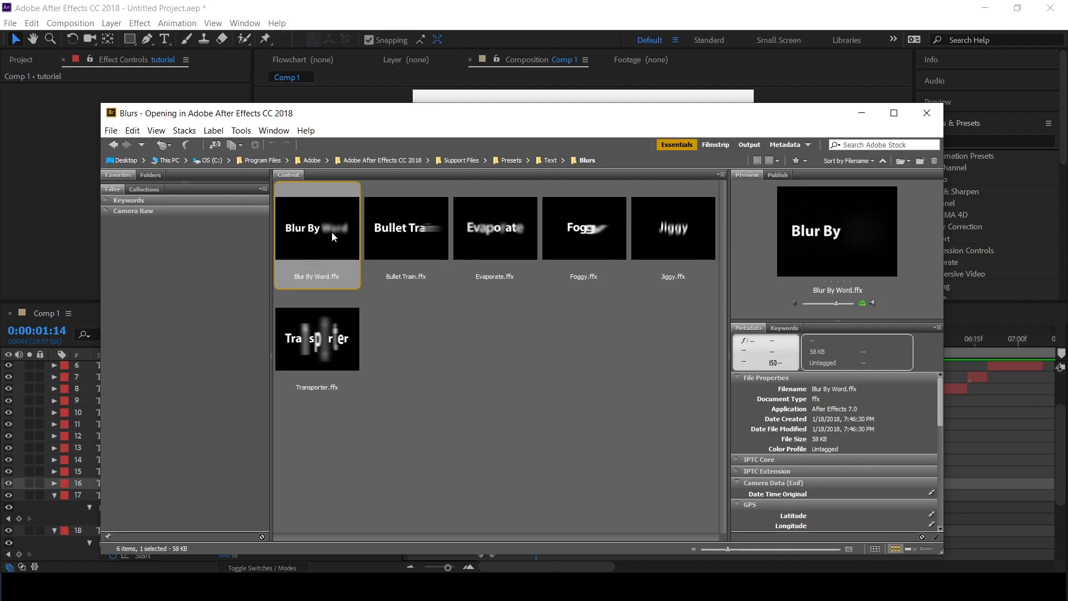
pyautogui.click(329, 338)
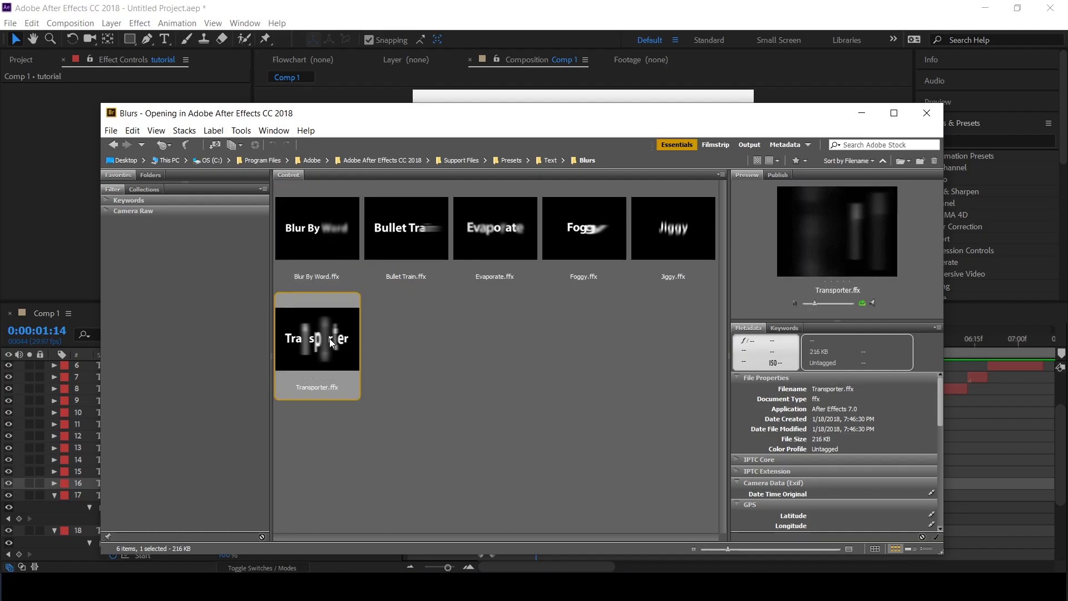
pyautogui.doubleClick(329, 338)
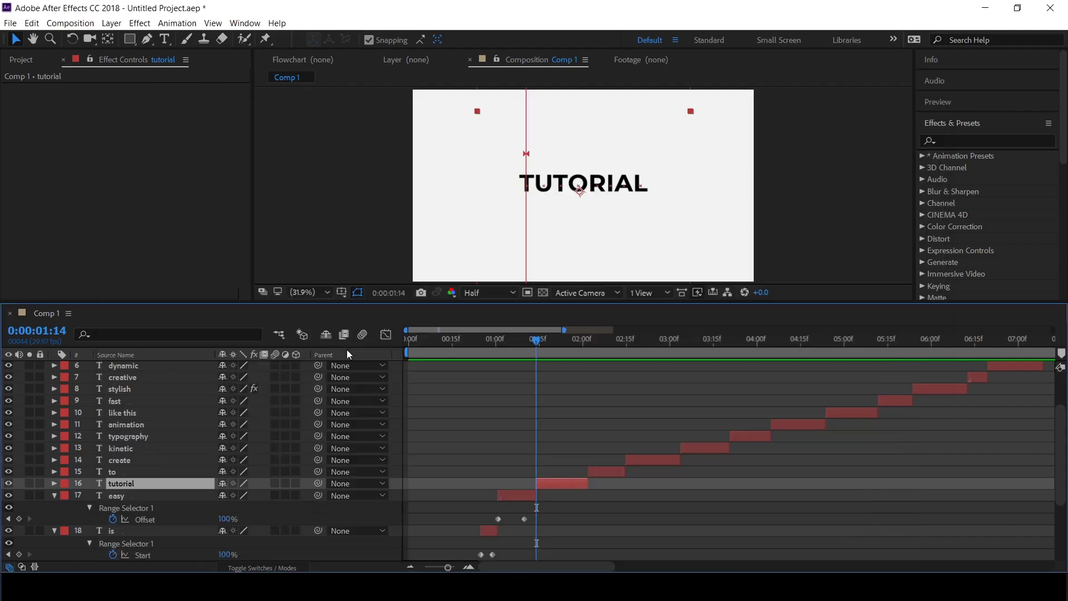
# Reveal the keyframes of "tutorial", move the last Offset keyframe to before the layer's end, and preview the result
pyautogui.press('u')
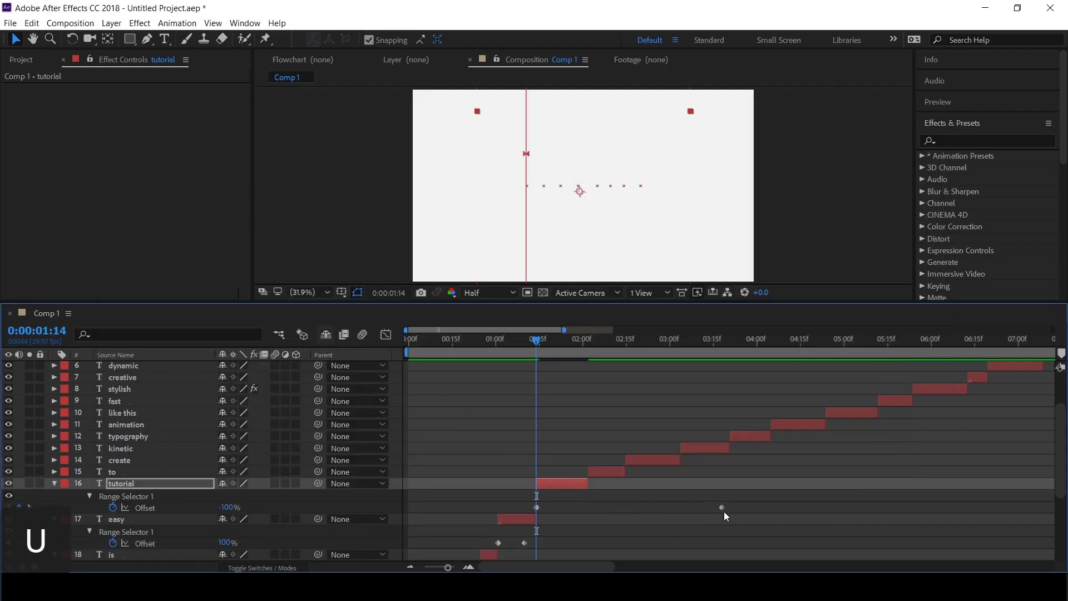
pyautogui.moveTo(722, 507); pyautogui.dragTo(573, 510)
pyautogui.press('space')
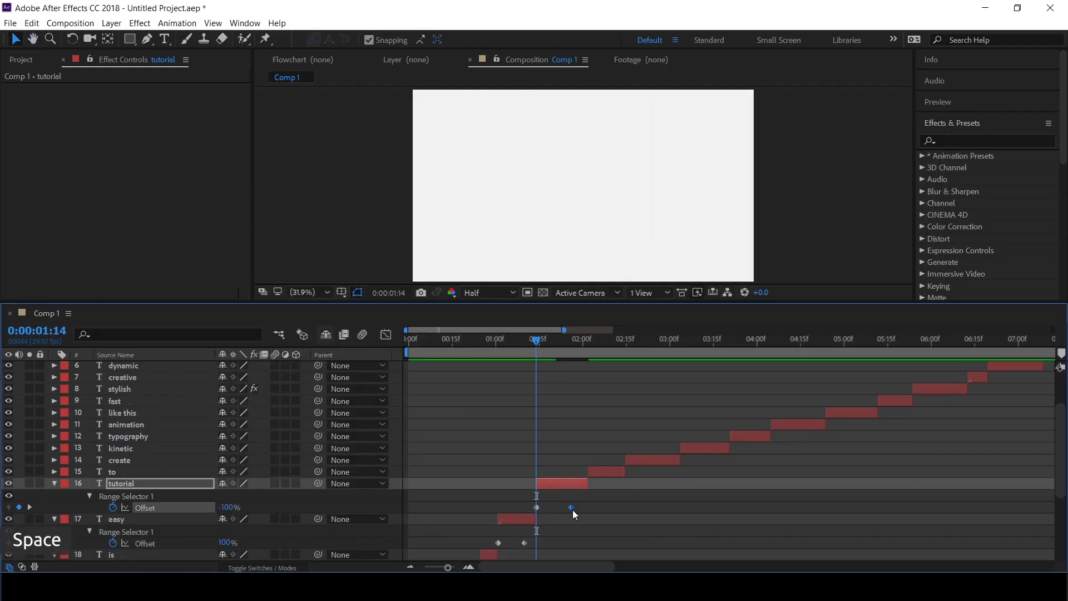
pyautogui.moveTo(541, 340); pyautogui.dragTo(517, 340)
pyautogui.press('space')
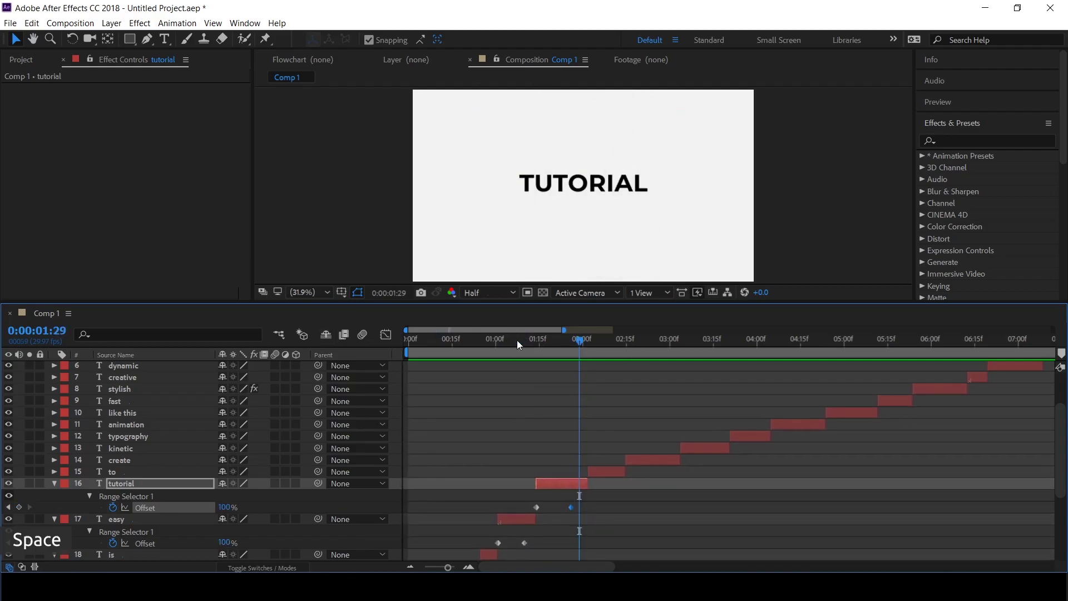
pyautogui.press('space')
# Compare Blurs presets such as Bullet Train and Jiggy, and apply Blur By Word to the "to" layer at 0:00:02:02
pyautogui.moveTo(594, 344); pyautogui.dragTo(588, 343)
pyautogui.click(601, 471)
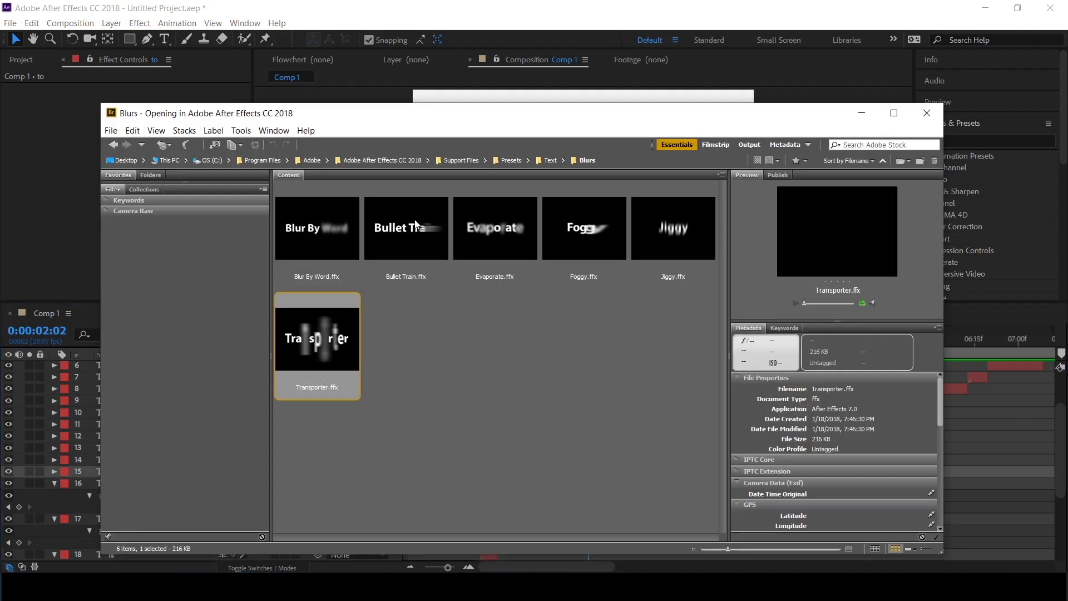
pyautogui.click(414, 224)
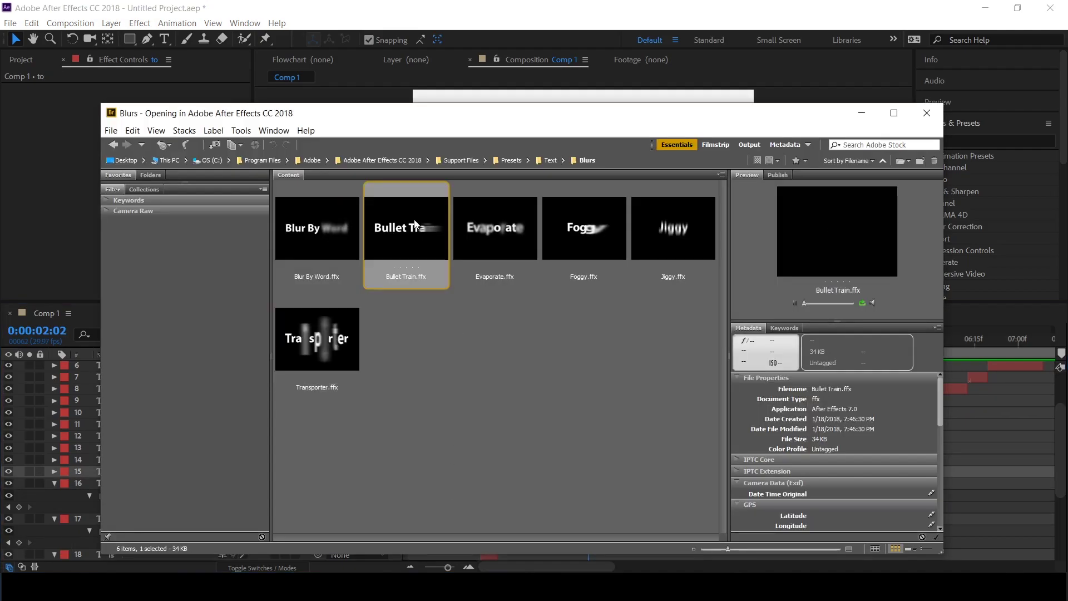
pyautogui.click(681, 259)
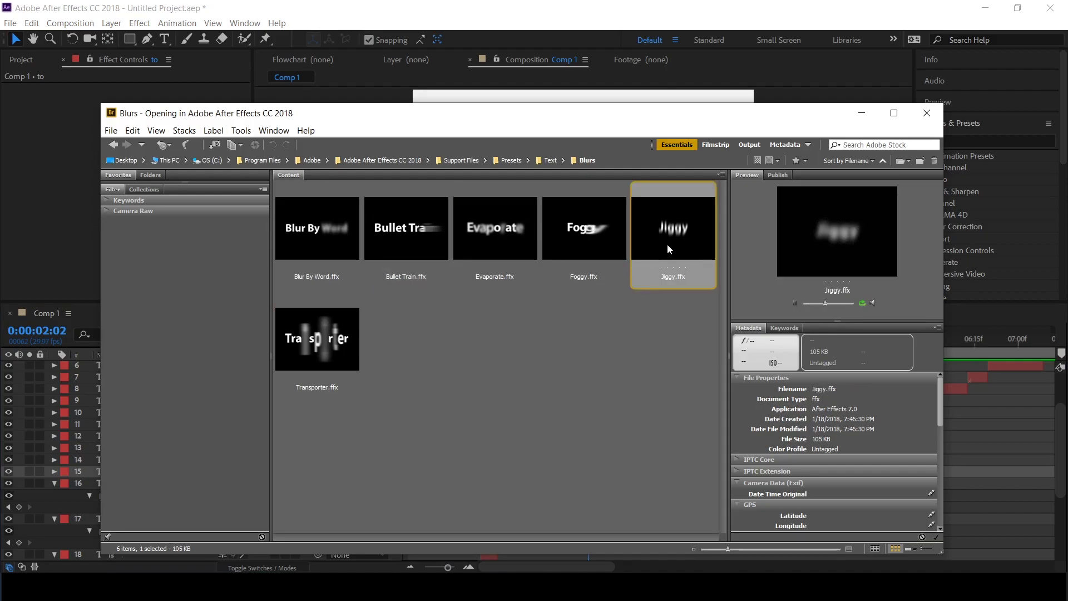
pyautogui.moveTo(536, 121); pyautogui.dragTo(508, 318)
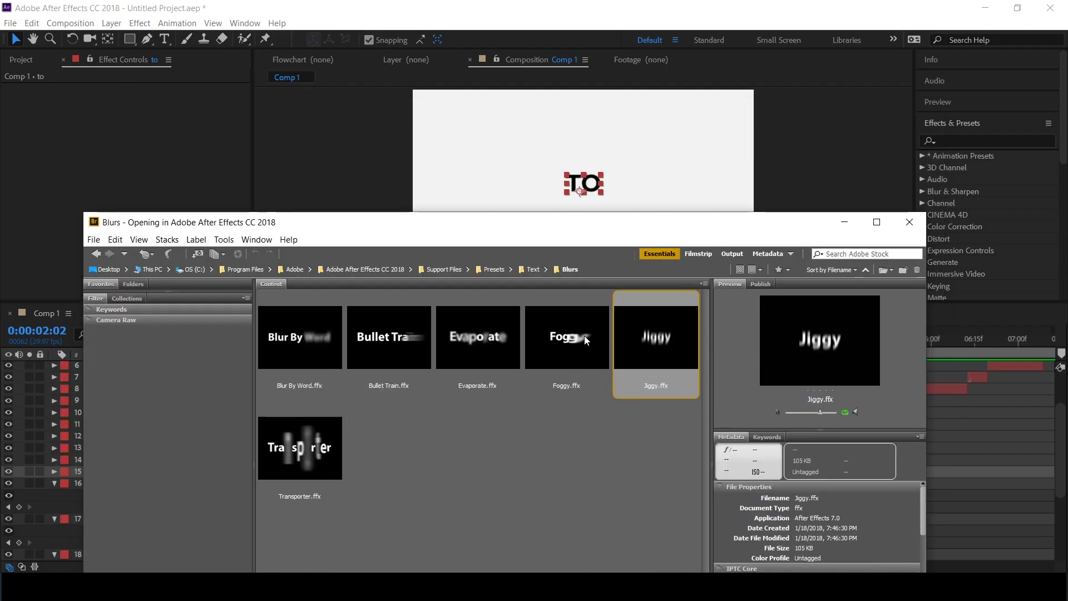
pyautogui.click(304, 347)
pyautogui.doubleClick(302, 342)
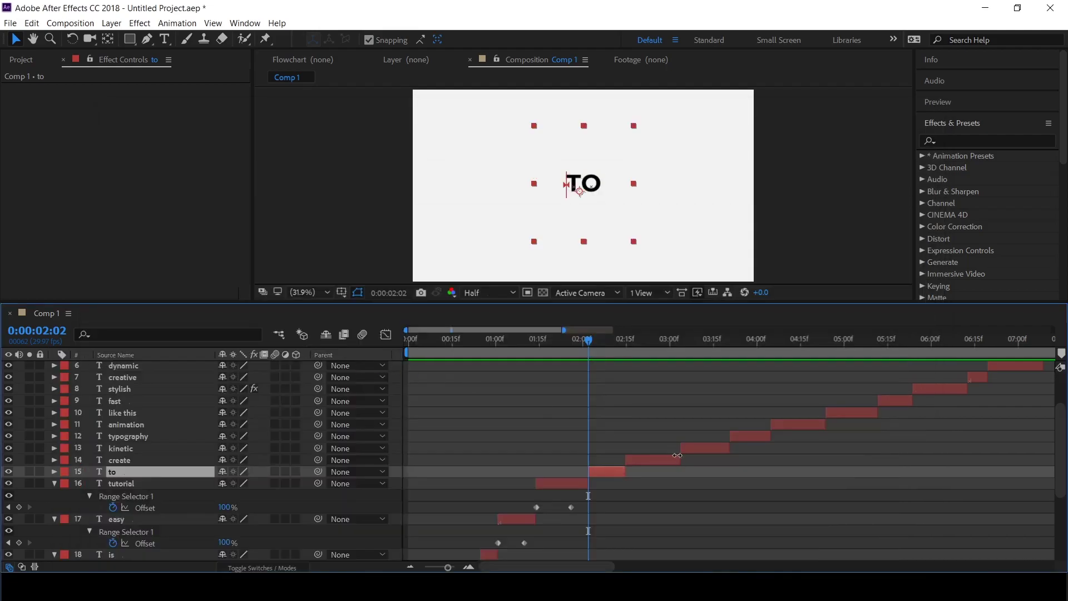
# Move the last Offset keyframe of "to" to shortly before the layer's end and preview the result
pyautogui.moveTo(759, 496); pyautogui.dragTo(605, 512)
pyautogui.press('space')
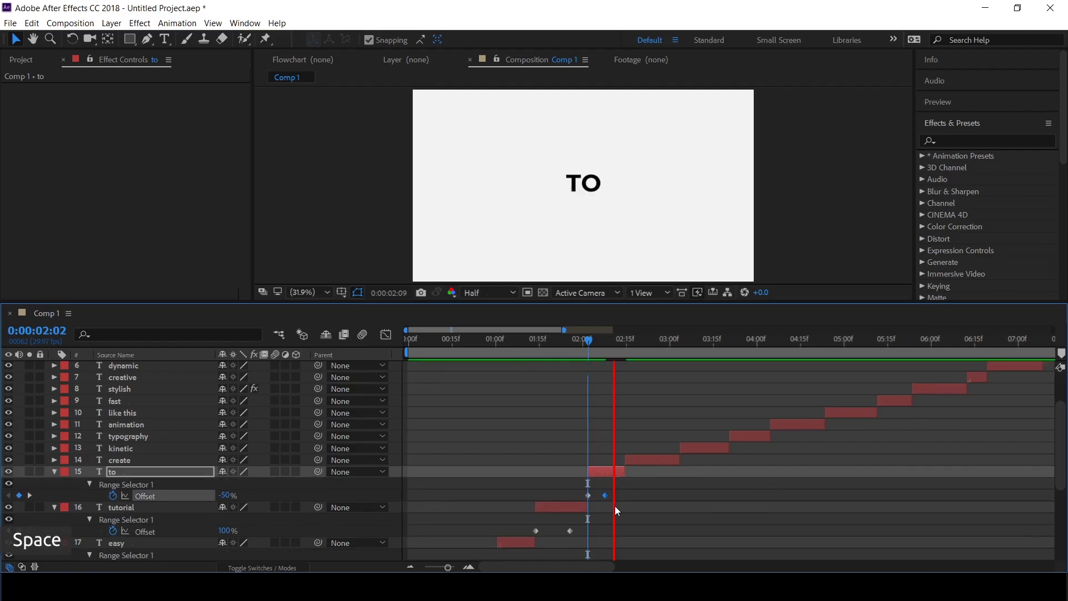
pyautogui.press('space')
pyautogui.moveTo(606, 495); pyautogui.dragTo(612, 496)
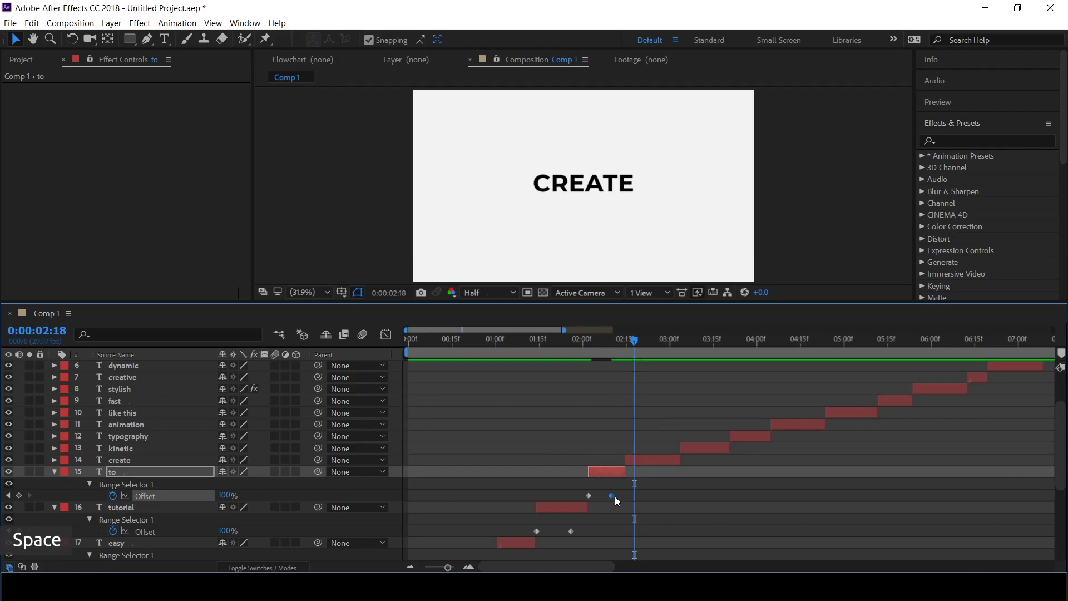
pyautogui.click(581, 340)
pyautogui.press('space')
pyautogui.press('space')
# Apply the Insert Text preset from the Mechanical text presets to the "create" layer at 0:00:02:15 and preview it
pyautogui.click(623, 342)
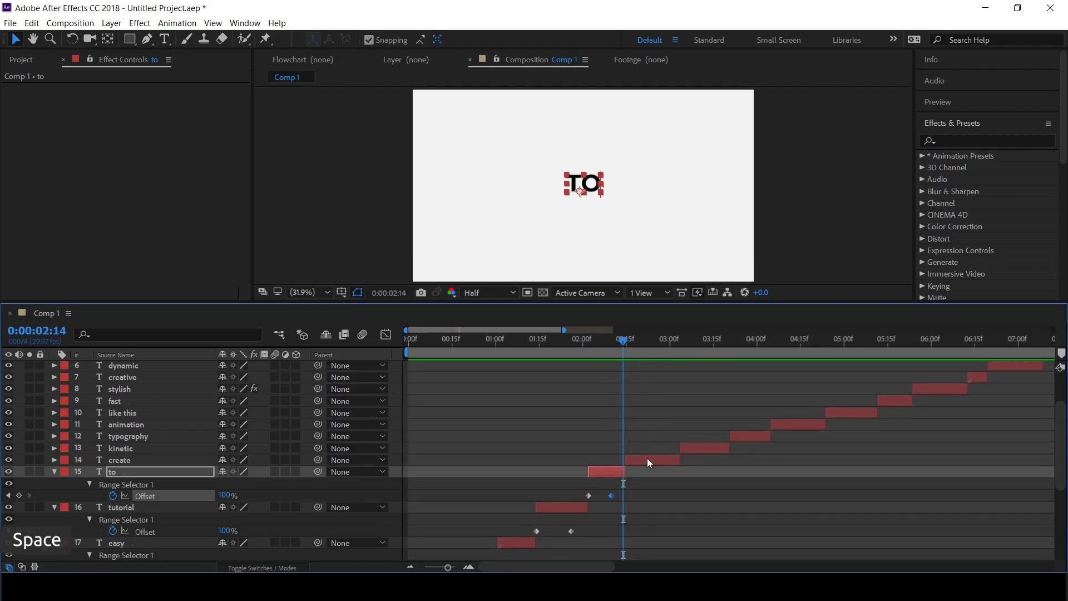
pyautogui.click(645, 460)
pyautogui.hotkey('alt', 'Tab')
pyautogui.click(483, 369)
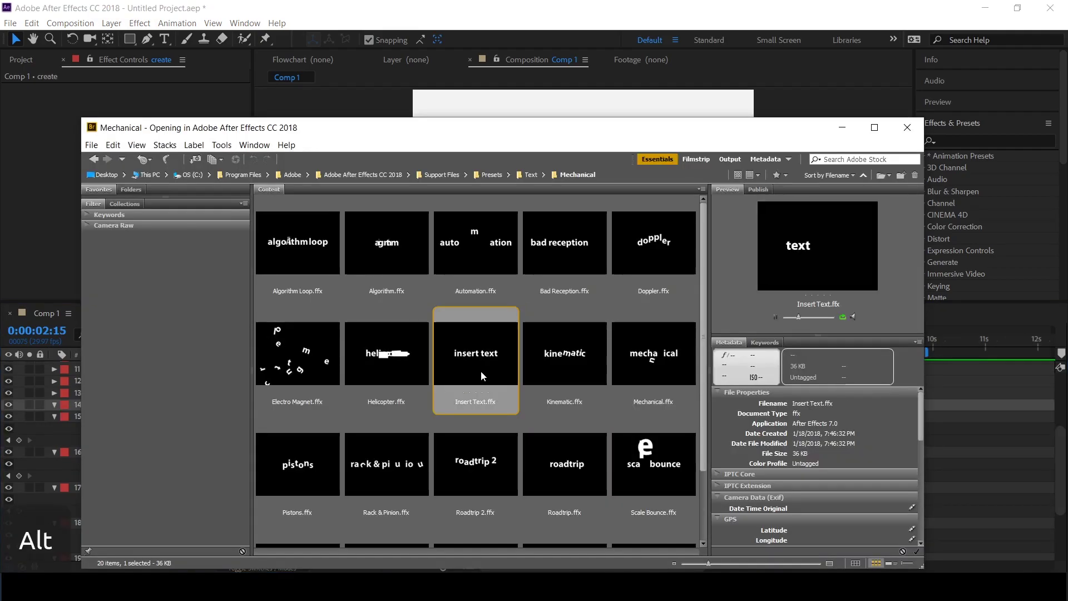
pyautogui.doubleClick(480, 370)
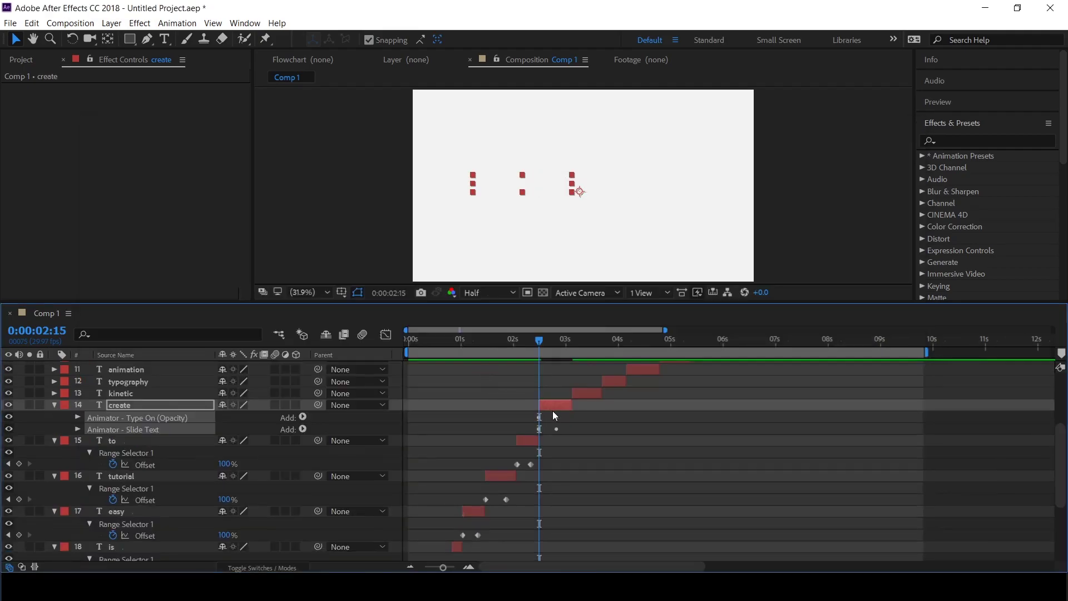
pyautogui.press('space')
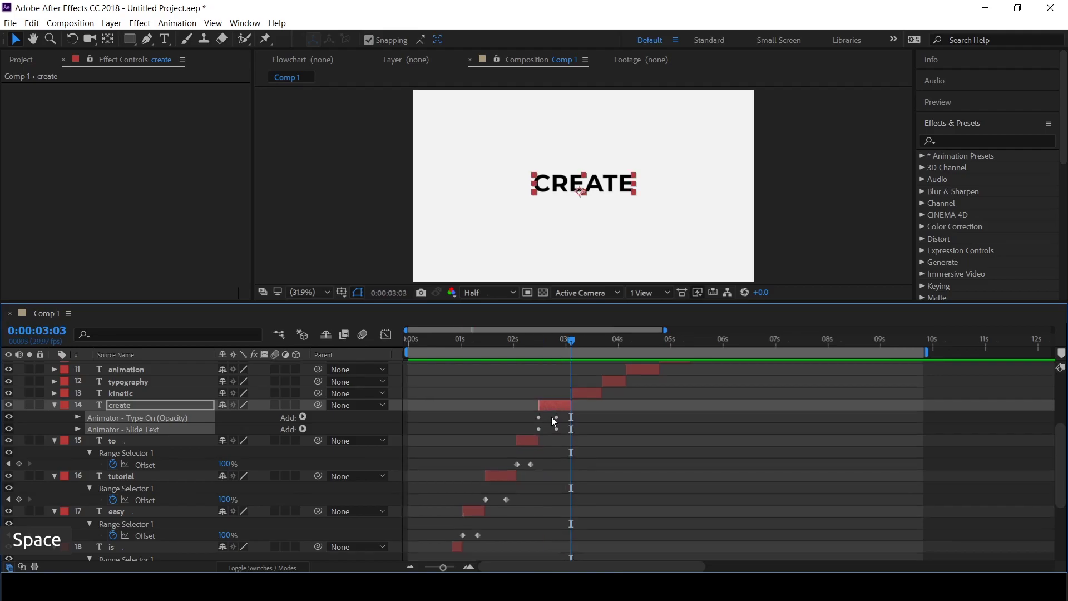
pyautogui.press('space')
# Apply the Roadtrip 2 preset from the Mechanical text presets to the "kinetic" layer at 0:00:03:03
pyautogui.click(572, 338)
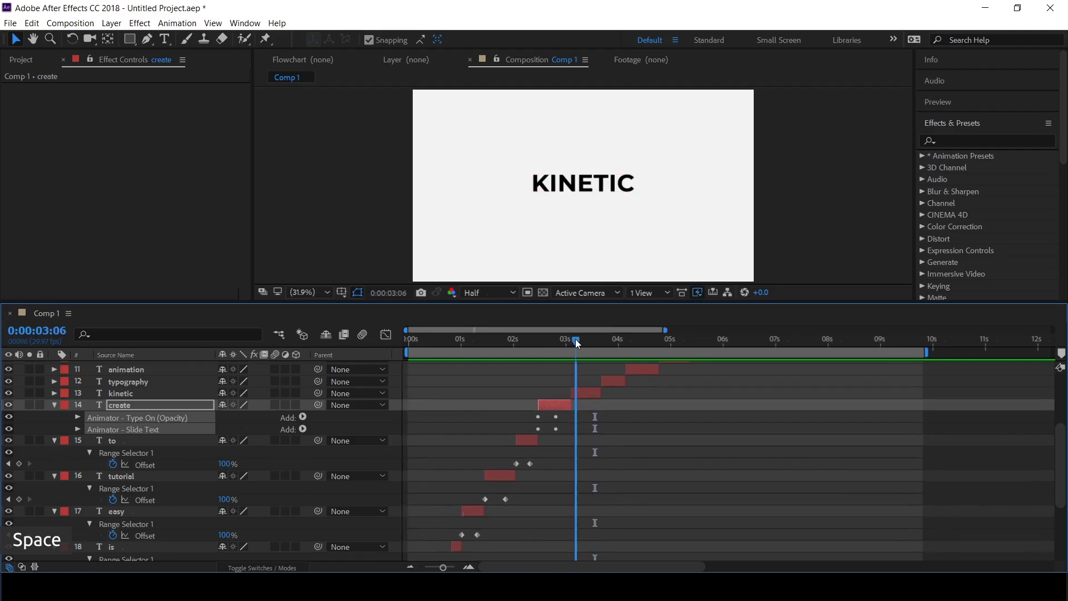
pyautogui.hotkey('alt', 'Tab')
pyautogui.click(492, 374)
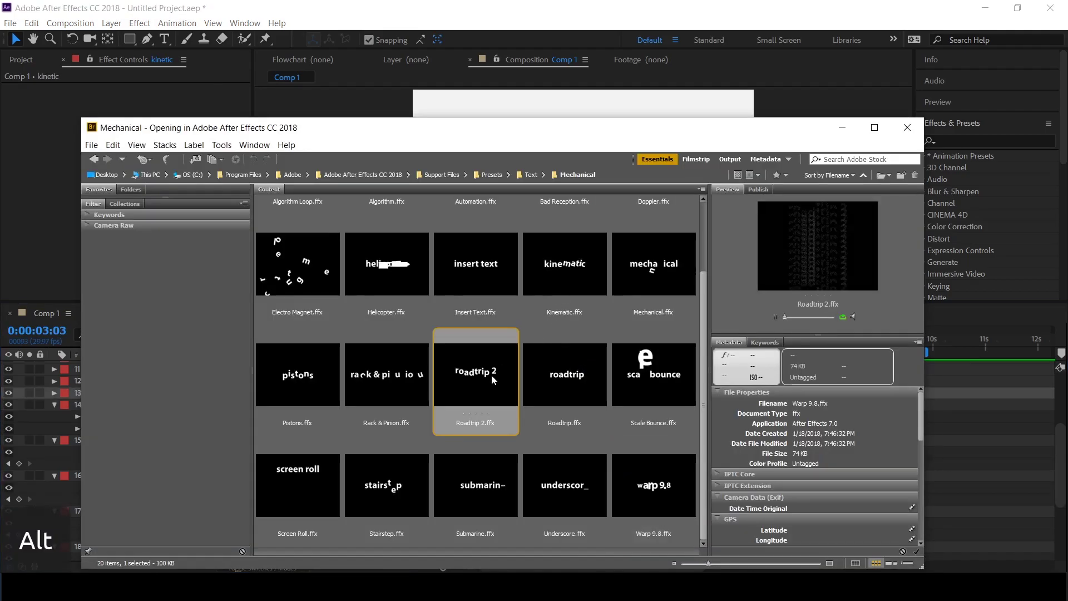
pyautogui.doubleClick(462, 394)
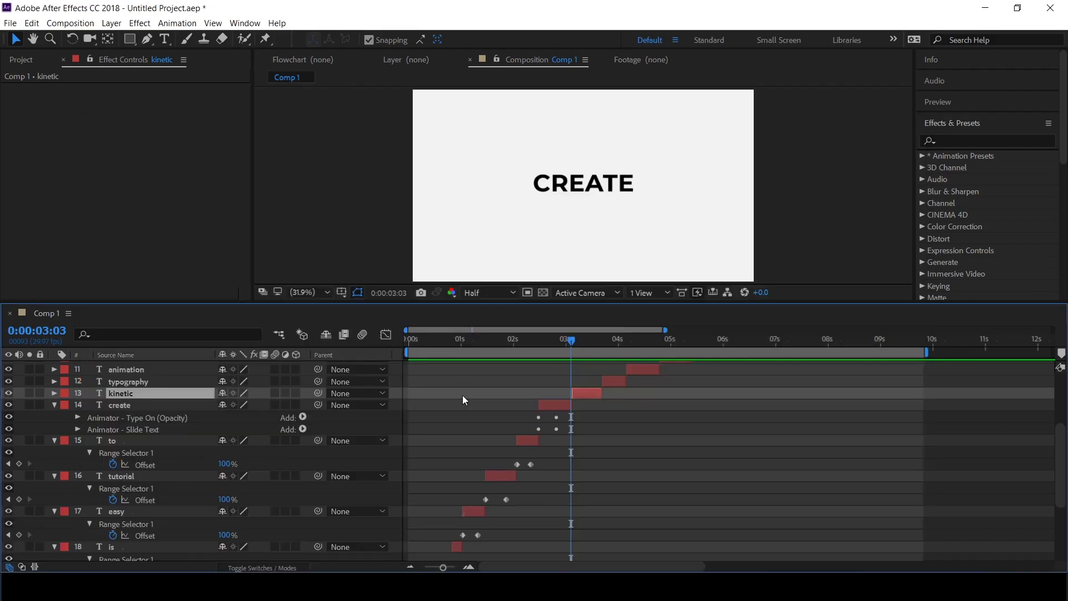
# Reveal the Anchor Point keyframes of "kinetic" and preview its animation
pyautogui.press('u')
pyautogui.press('space')
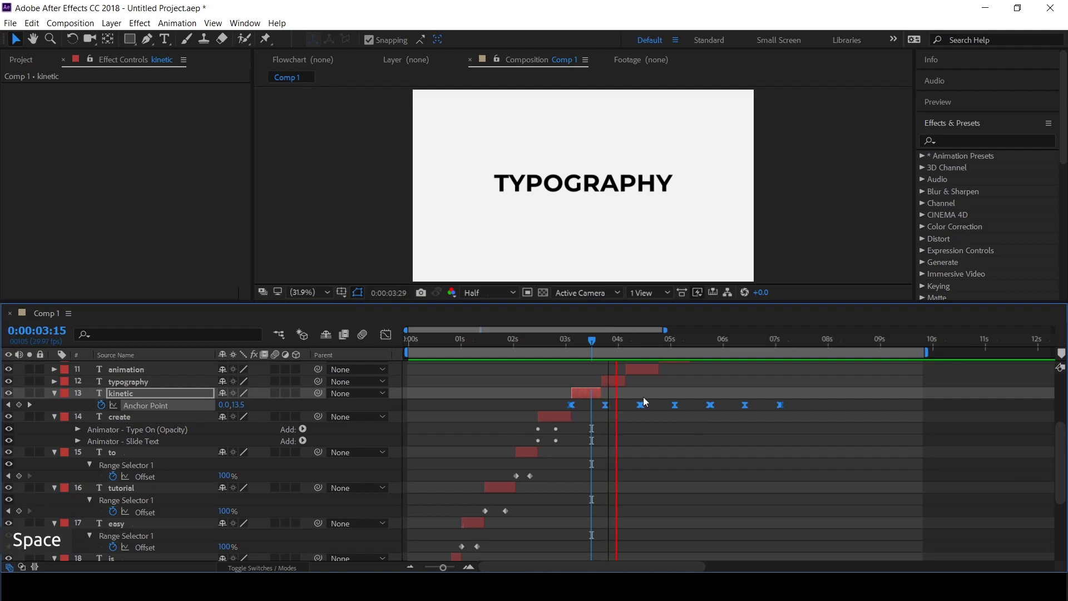
pyautogui.click(561, 337)
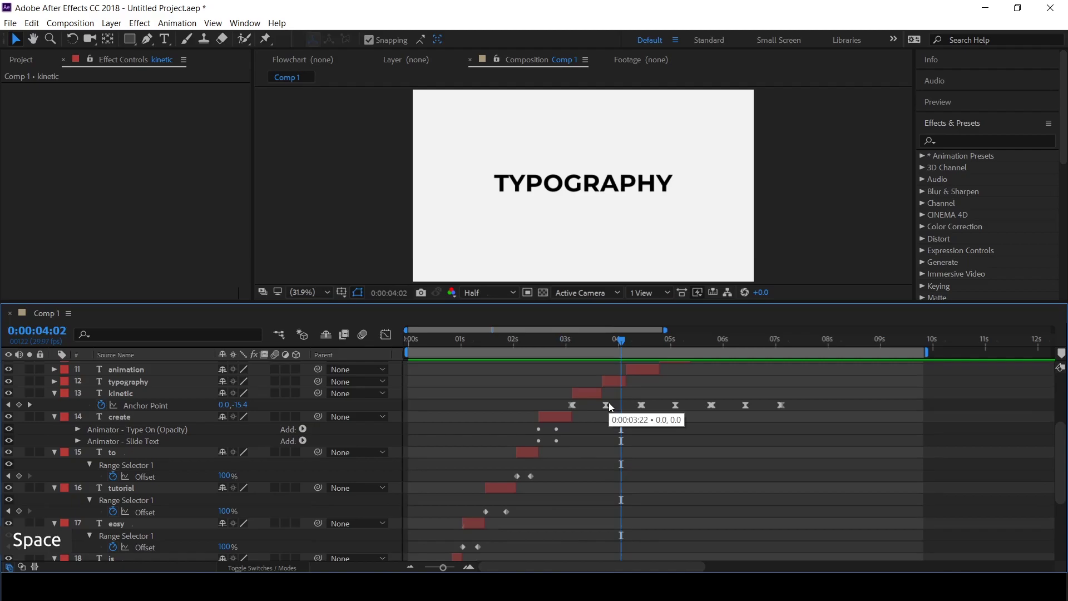
# Hide the keyframes of "kinetic" and apply the Stairstep preset to the "typography" layer at 0:00:03:21
pyautogui.click(611, 340)
pyautogui.moveTo(612, 340); pyautogui.dragTo(602, 340)
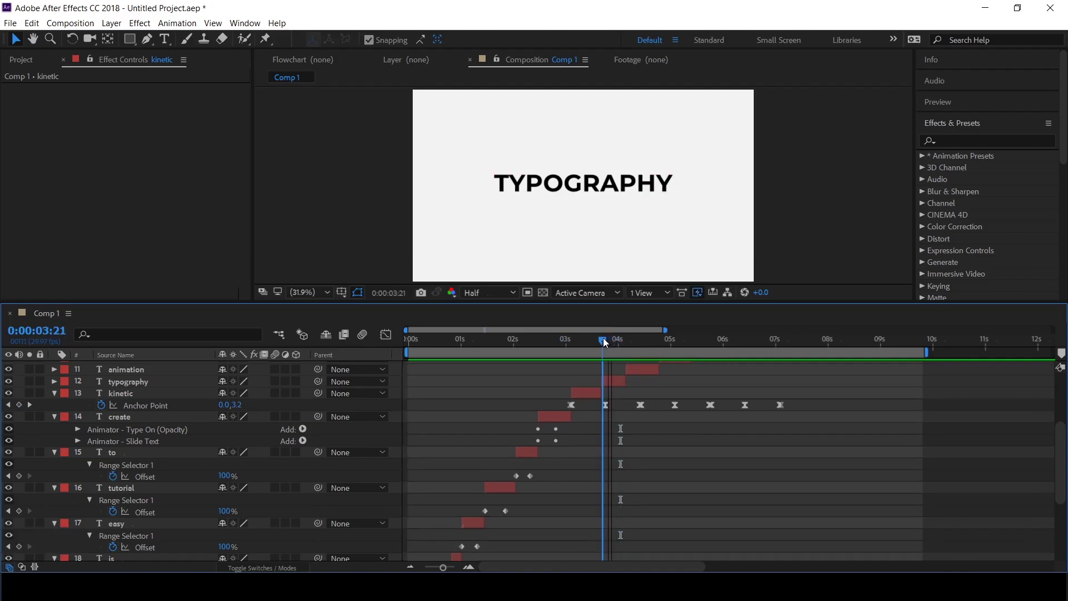
pyautogui.click(589, 392)
pyautogui.press('u')
pyautogui.click(618, 382)
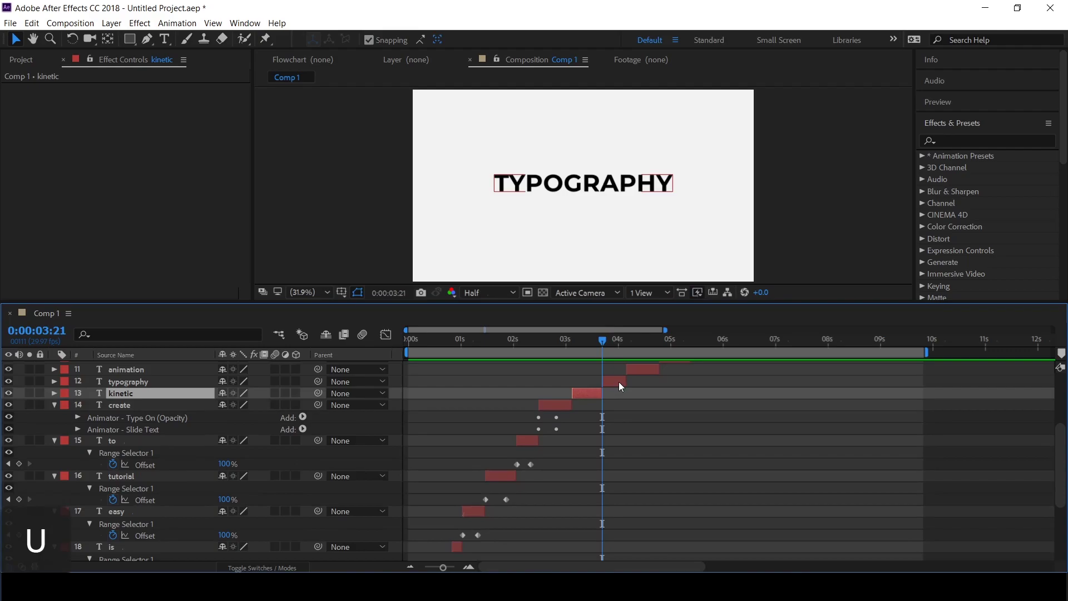
pyautogui.hotkey('alt', 'Tab')
pyautogui.click(312, 473)
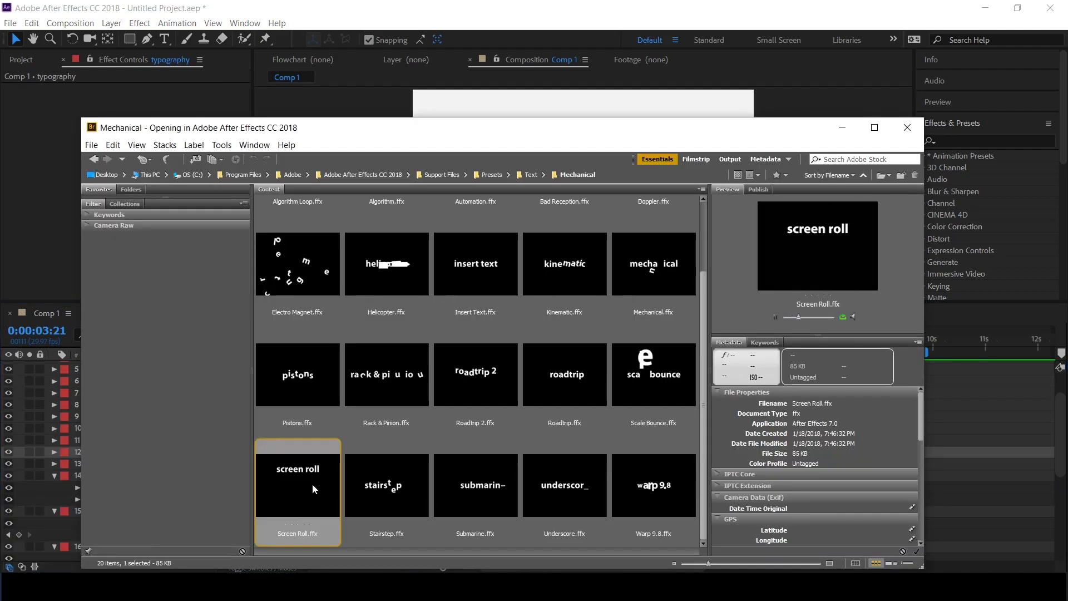
pyautogui.click(381, 491)
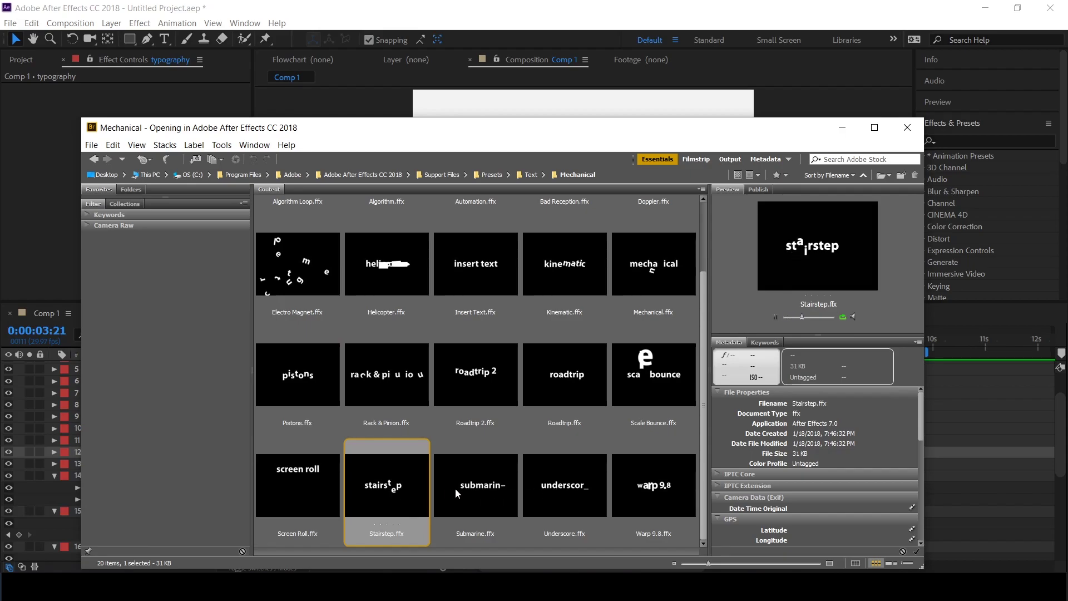
pyautogui.doubleClick(376, 489)
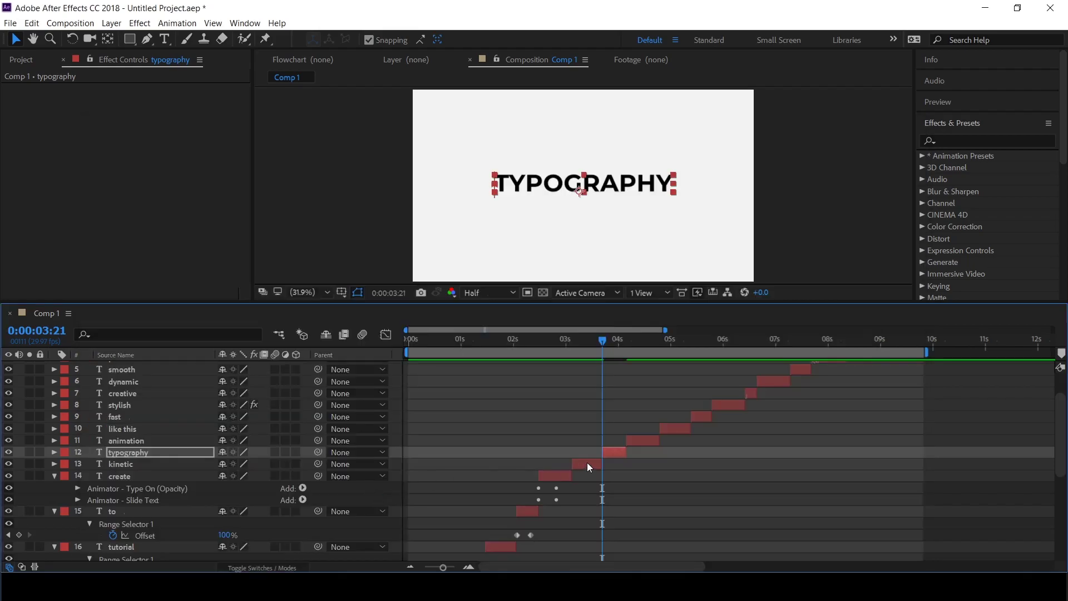
# Reveal the keyframes of "typography", move the last Offset keyframe to the layer's end, and preview the result
pyautogui.press('space')
pyautogui.moveTo(599, 341); pyautogui.dragTo(602, 347)
pyautogui.press('u')
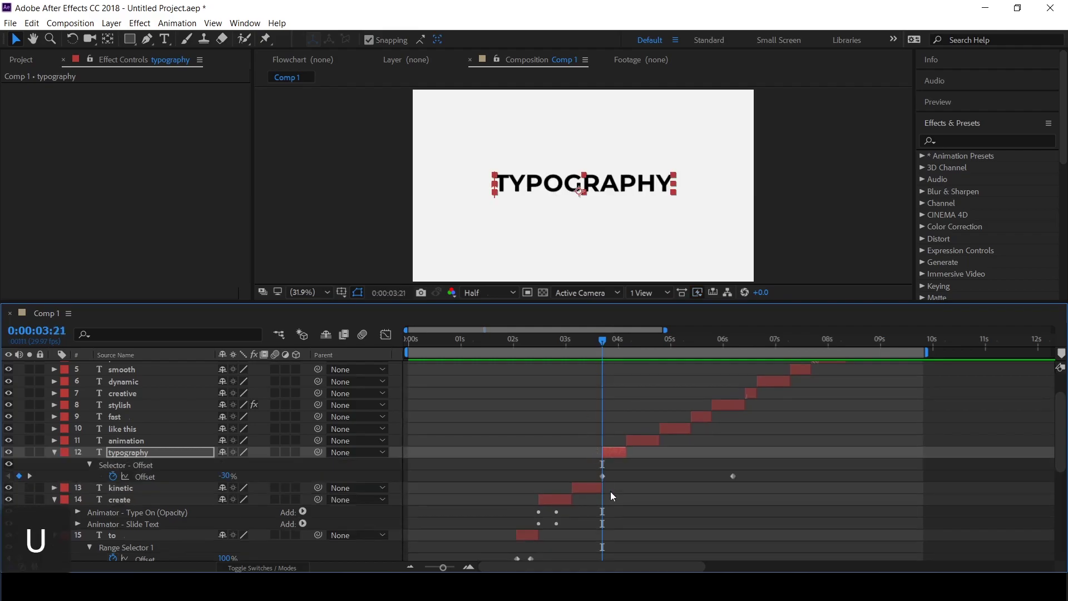
pyautogui.moveTo(731, 477); pyautogui.dragTo(625, 482)
pyautogui.press('space')
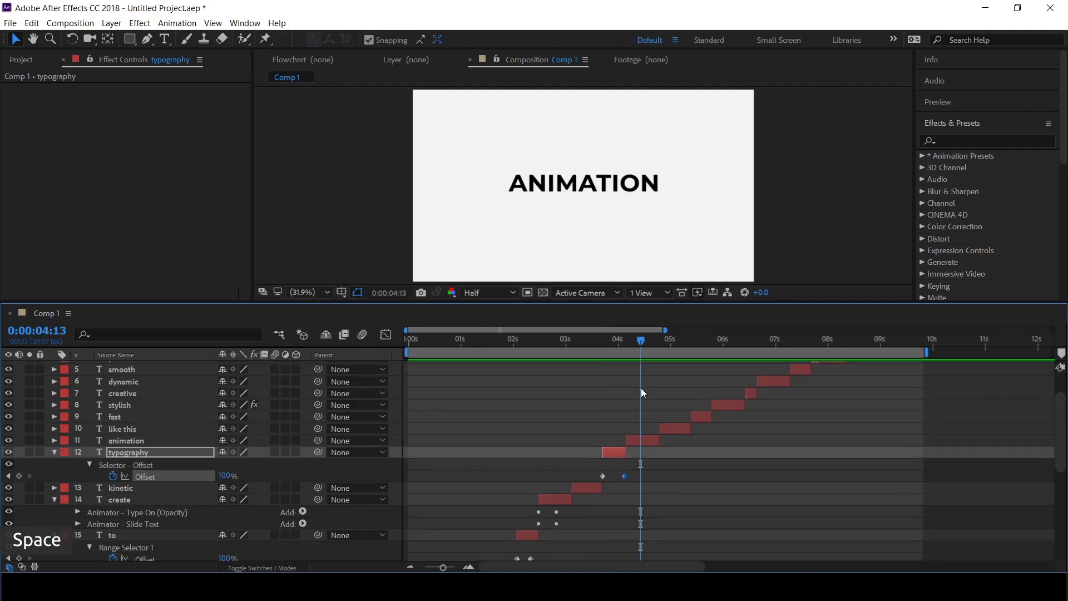
# Apply the Roadtrip preset from the Mechanical text presets to the "animation" layer at 0:00:04:05
pyautogui.moveTo(631, 342); pyautogui.dragTo(627, 341)
pyautogui.click(636, 440)
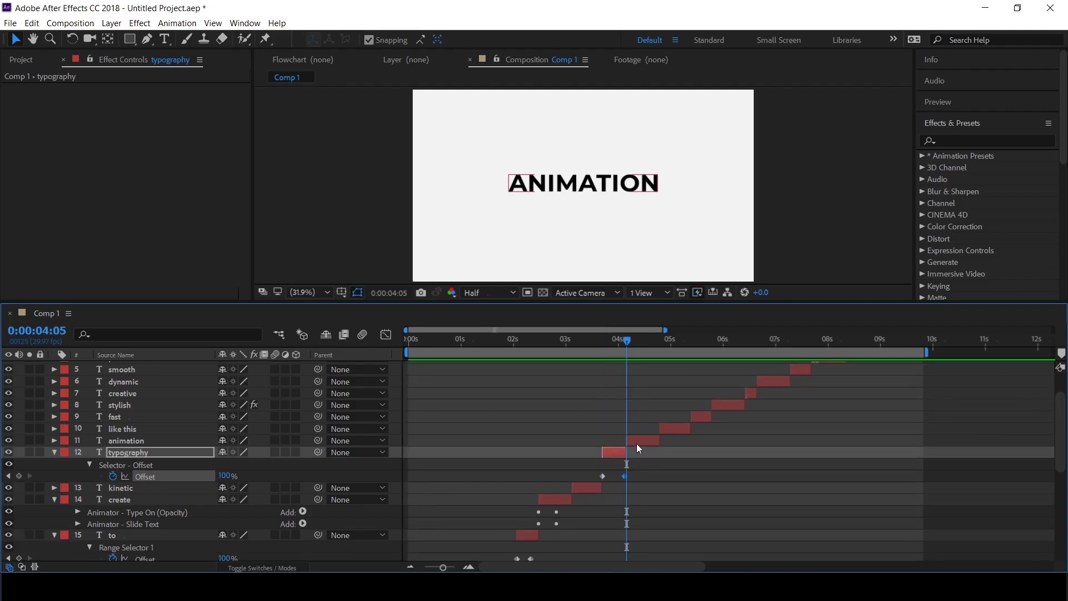
pyautogui.hotkey('alt', 'Tab')
pyautogui.click(578, 398)
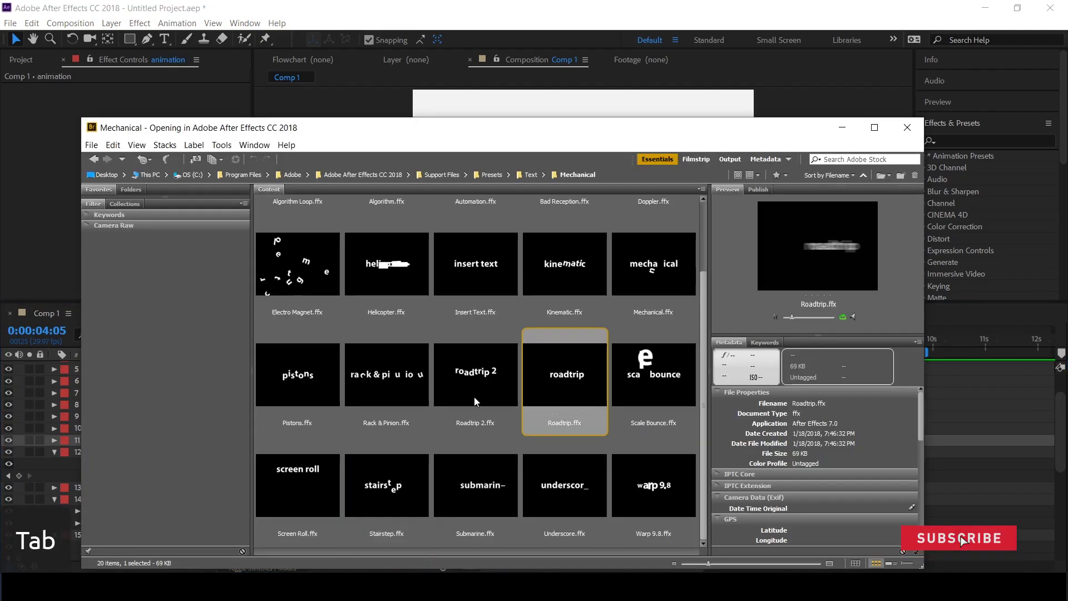
pyautogui.doubleClick(581, 384)
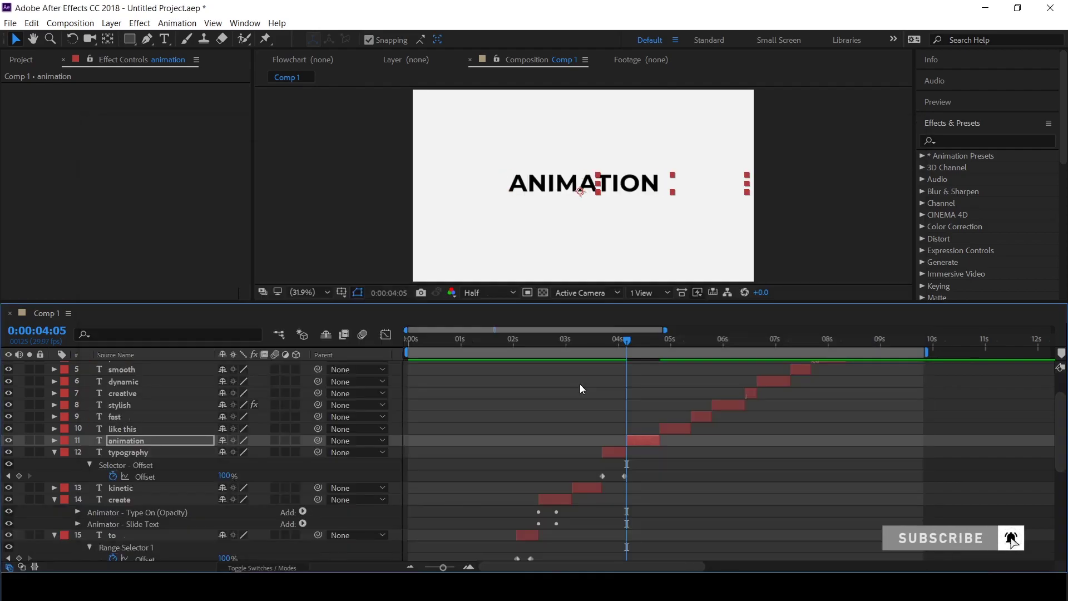
# Reveal the Anchor Point keyframes of the "animation" layer and preview its movement
pyautogui.press('u')
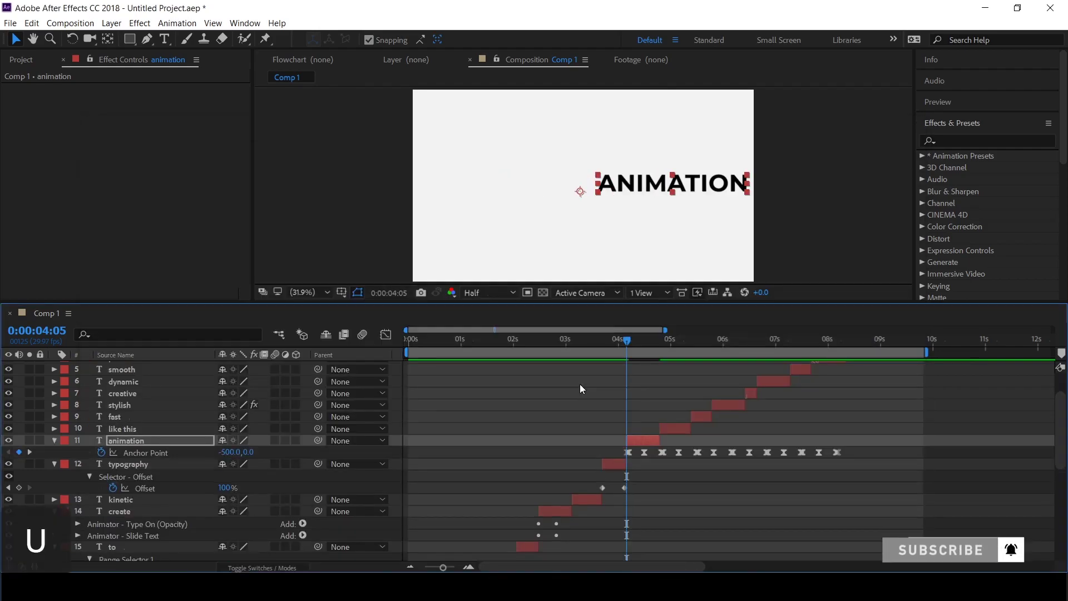
pyautogui.press('space')
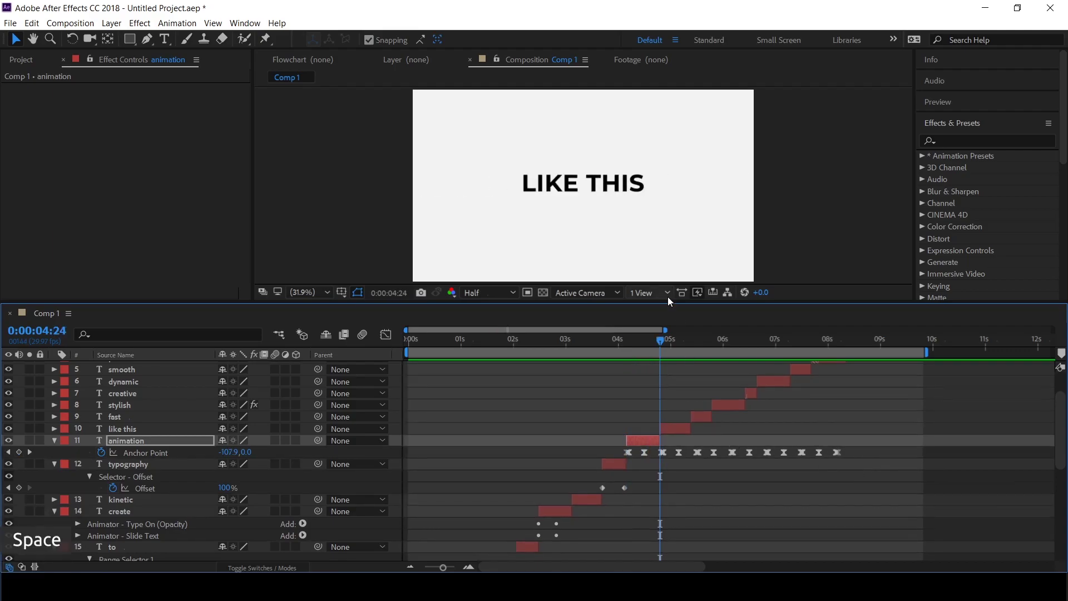
pyautogui.moveTo(620, 339); pyautogui.dragTo(602, 342)
pyautogui.press('space')
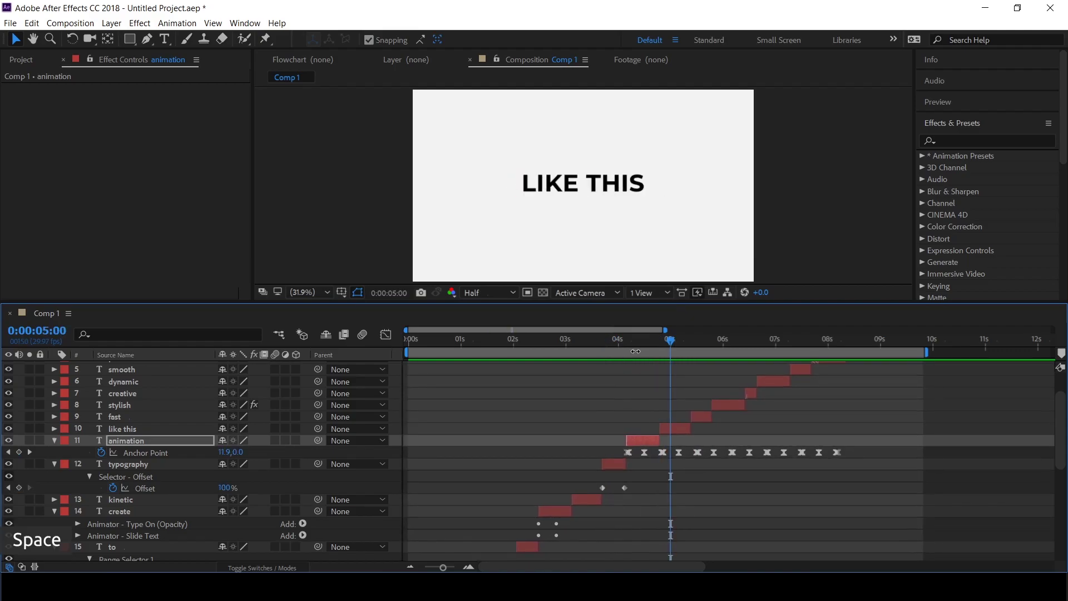
# Hide the keyframes of "animation" and apply the Screen Roll preset to the "like this" layer at 0:00:04:24
pyautogui.moveTo(663, 342); pyautogui.dragTo(660, 337)
pyautogui.click(671, 427)
pyautogui.click(643, 440)
pyautogui.press('u')
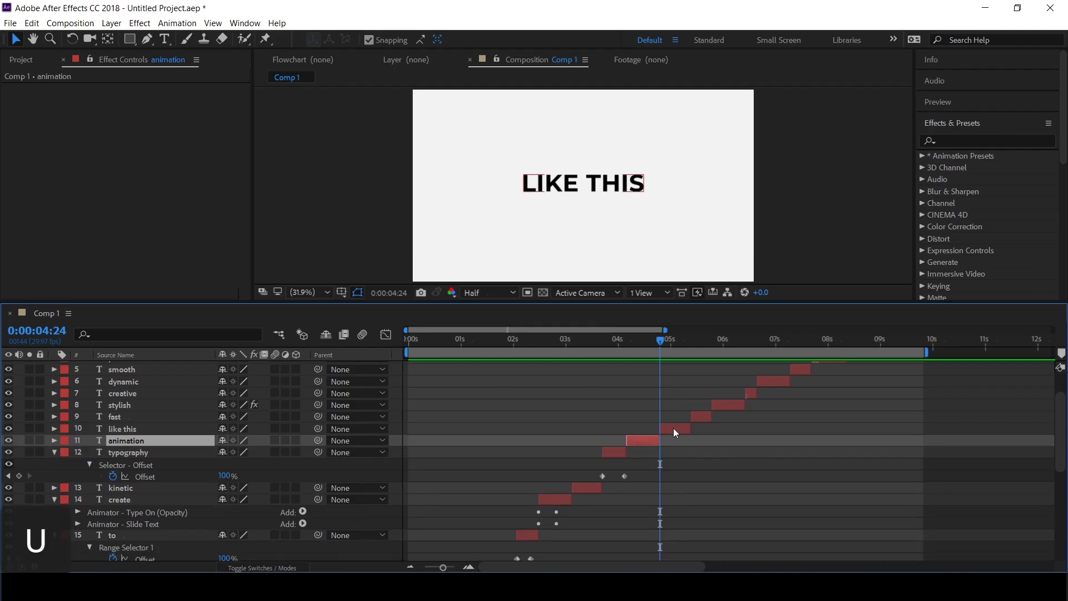
pyautogui.click(673, 428)
pyautogui.hotkey('alt', 'Tab')
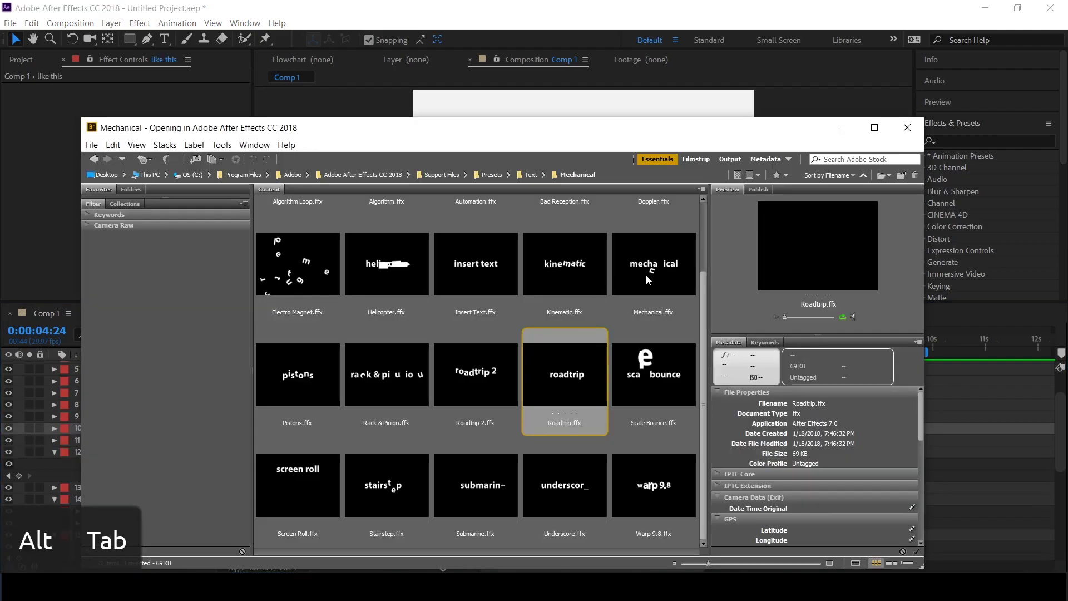
pyautogui.click(316, 478)
pyautogui.doubleClick(316, 484)
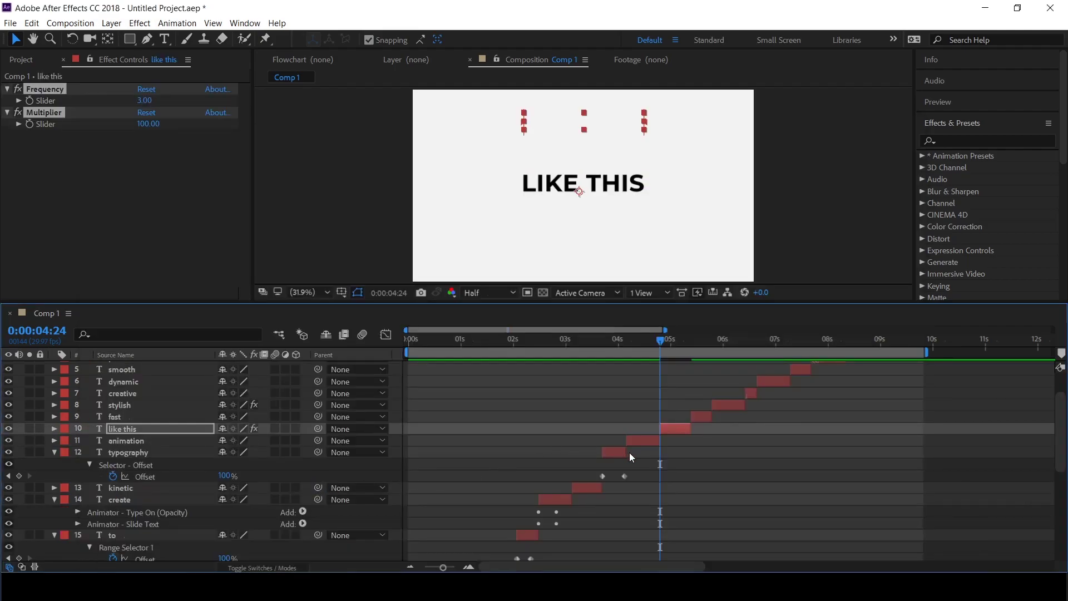
# Preview the "like this" layer's animation and inspect its modified text and effect properties
pyautogui.press('space')
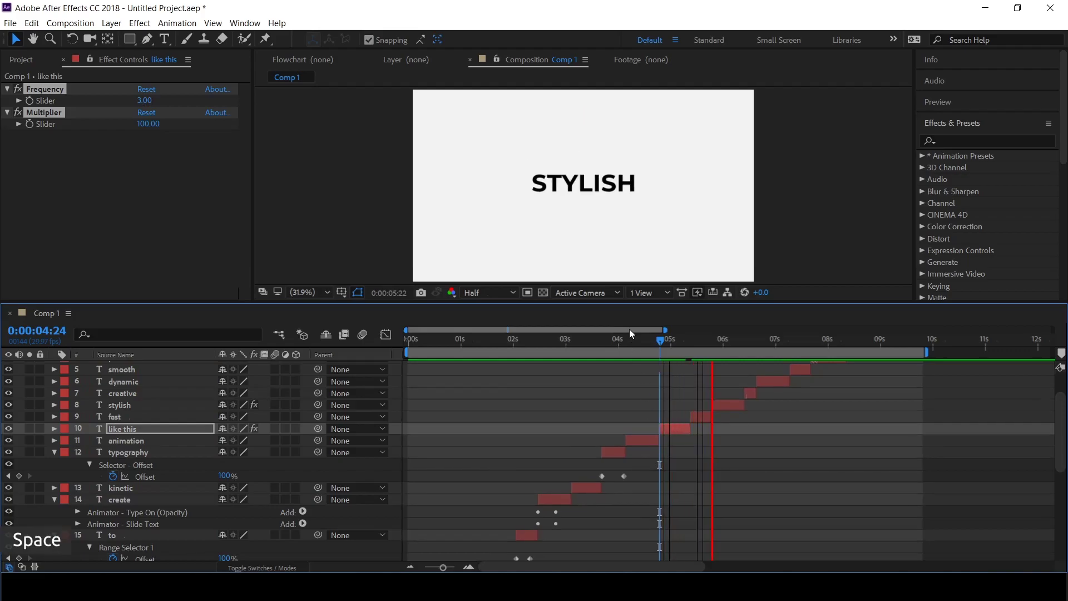
pyautogui.click(629, 342)
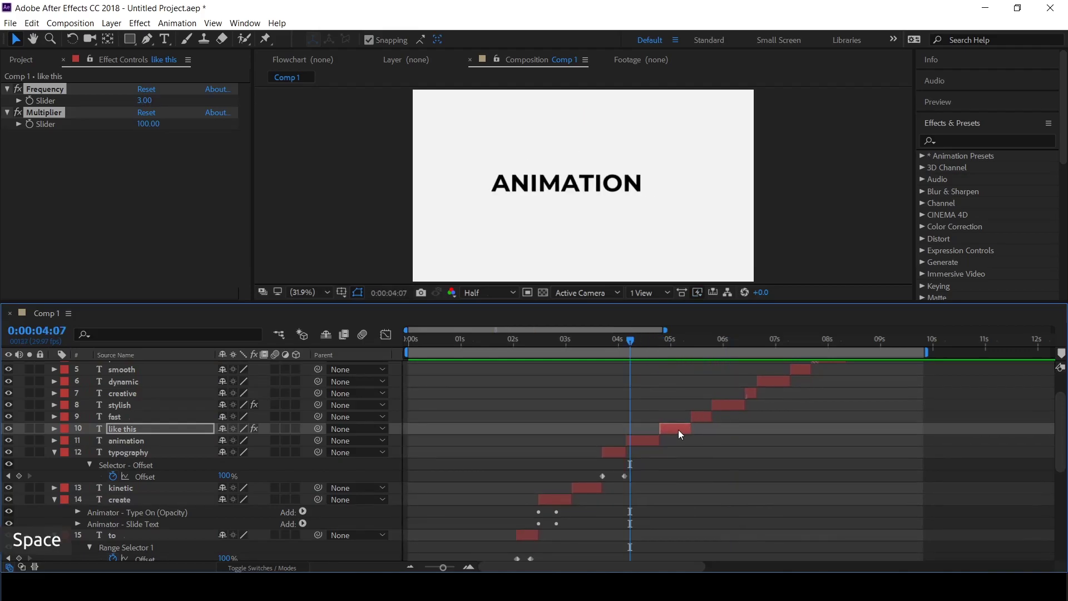
pyautogui.press('u')
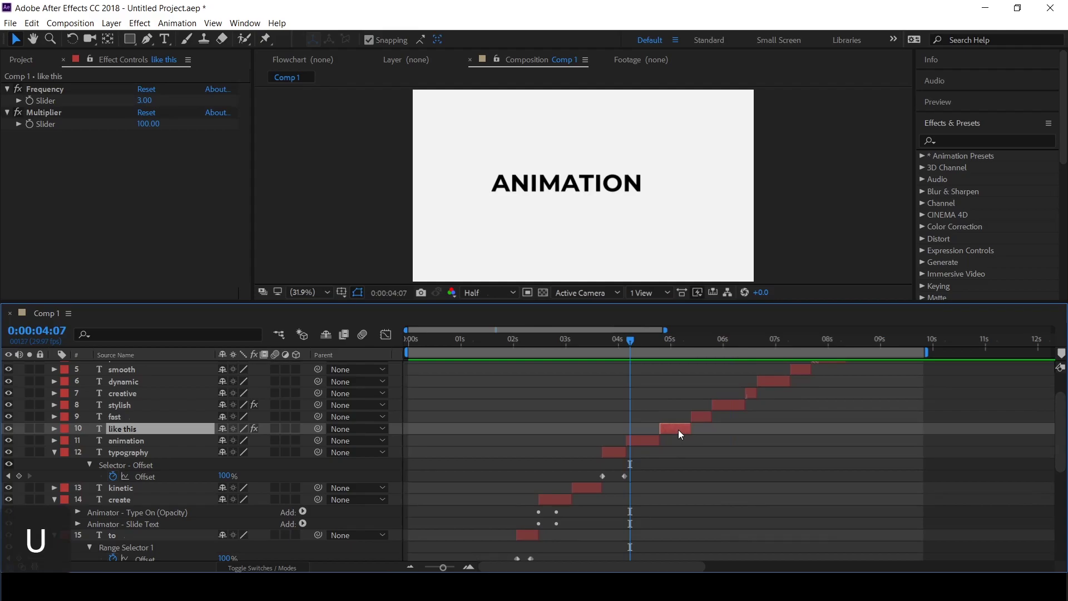
pyautogui.press('u')
pyautogui.press('u')
pyautogui.press('space')
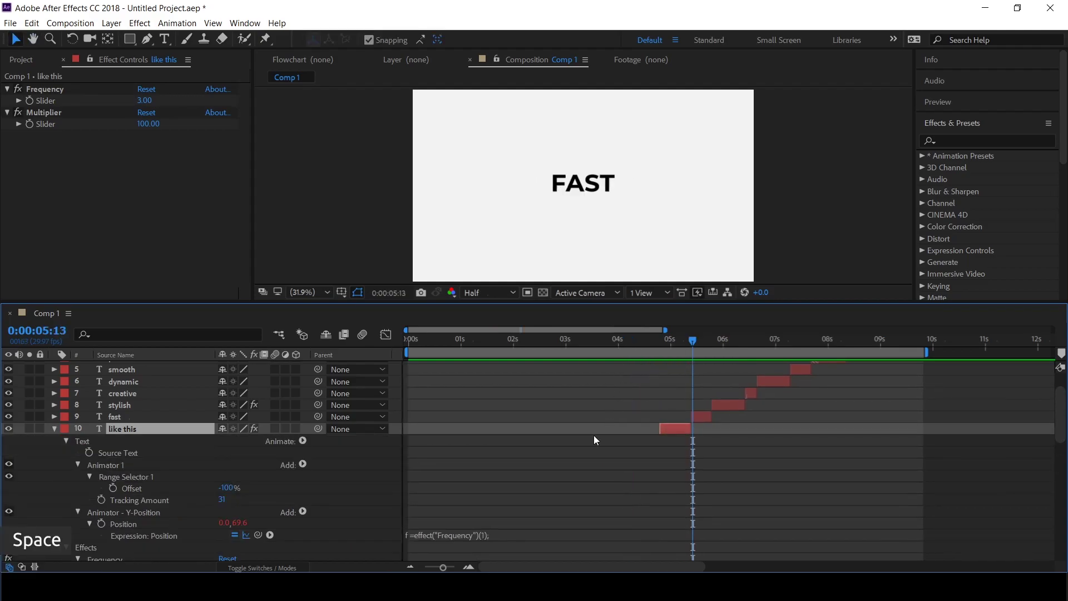
pyautogui.press('u')
pyautogui.click(649, 345)
pyautogui.press('space')
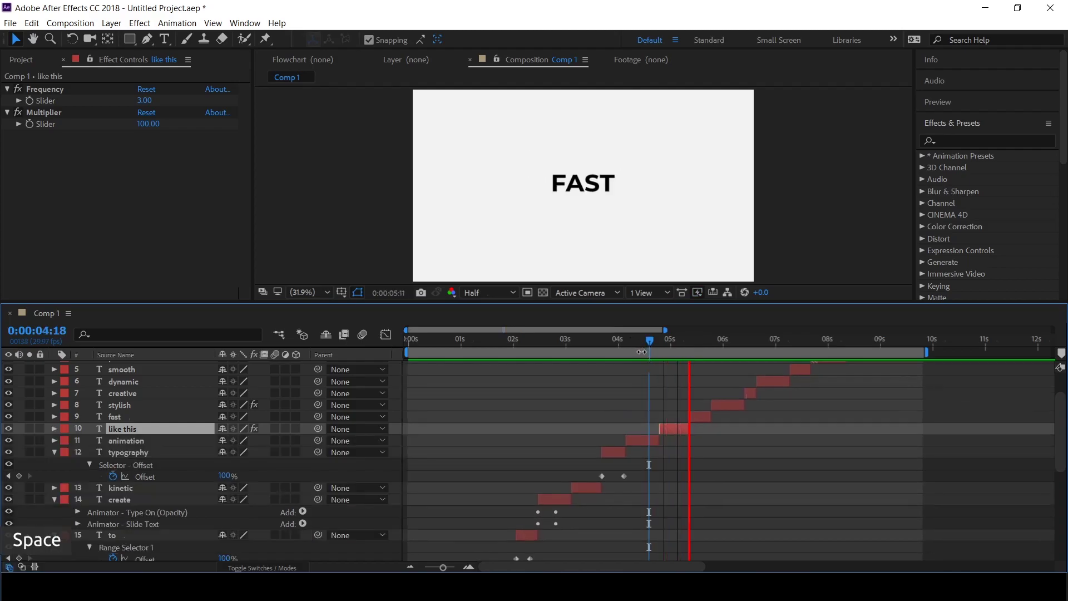
pyautogui.press('space')
# Compare the Warp 9.8, Underscore and Submarine presets, and try Submarine on the "fast" layer at 0:00:05:12 with a preview
pyautogui.moveTo(686, 337); pyautogui.dragTo(689, 340)
pyautogui.click(703, 416)
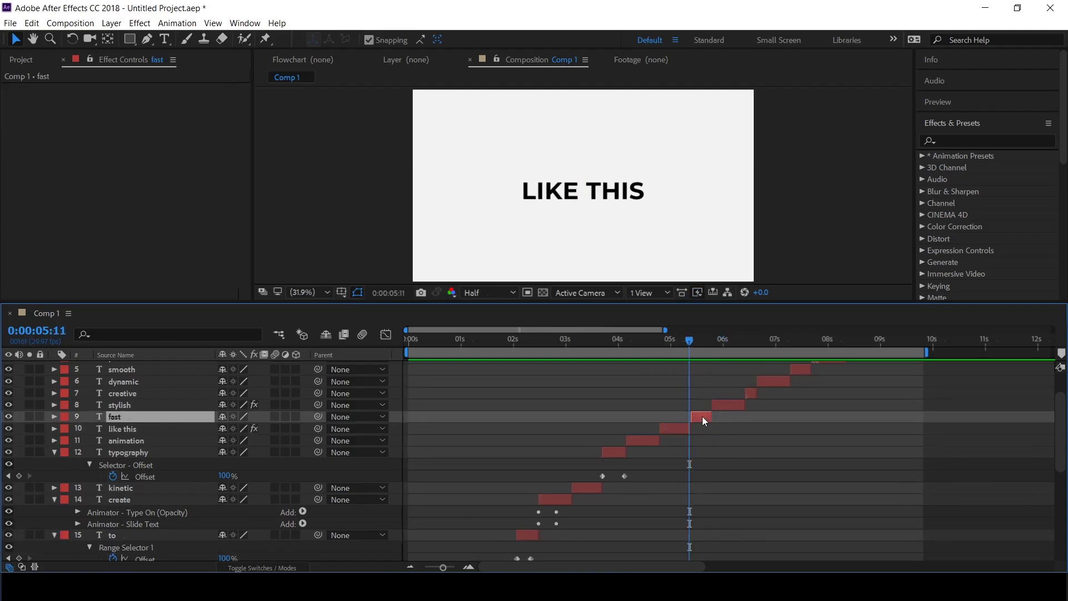
pyautogui.moveTo(689, 339); pyautogui.dragTo(691, 339)
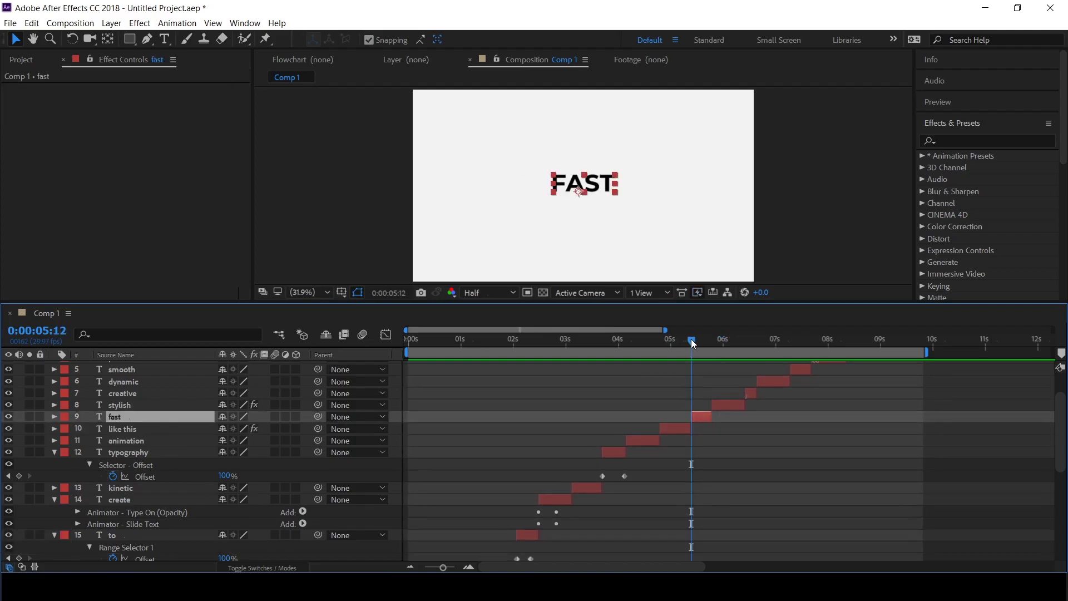
pyautogui.hotkey('alt', 'Tab')
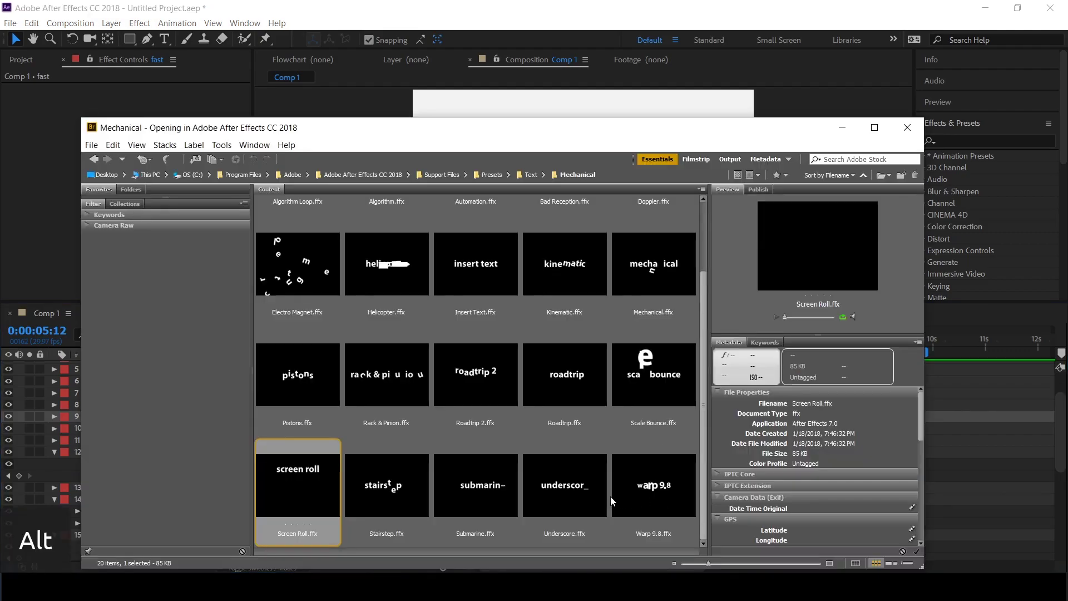
pyautogui.click(662, 492)
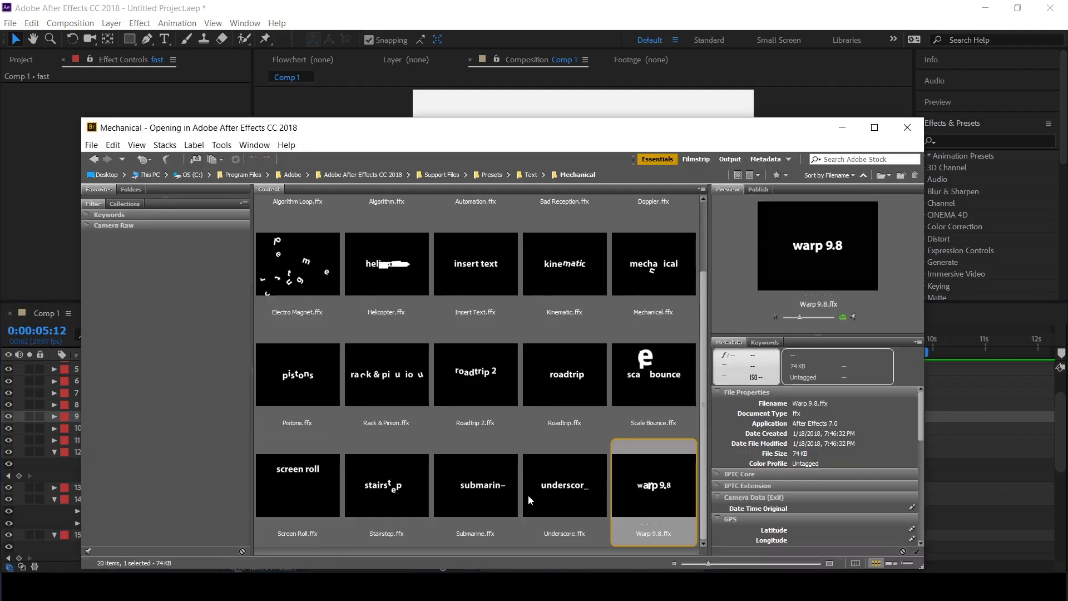
pyautogui.click(553, 486)
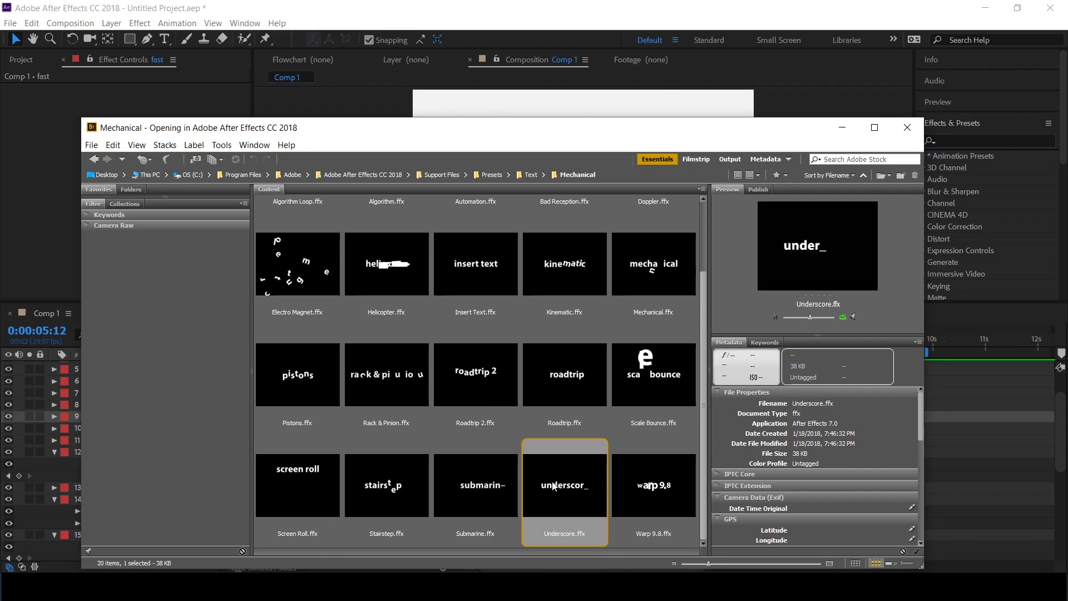
pyautogui.click(509, 495)
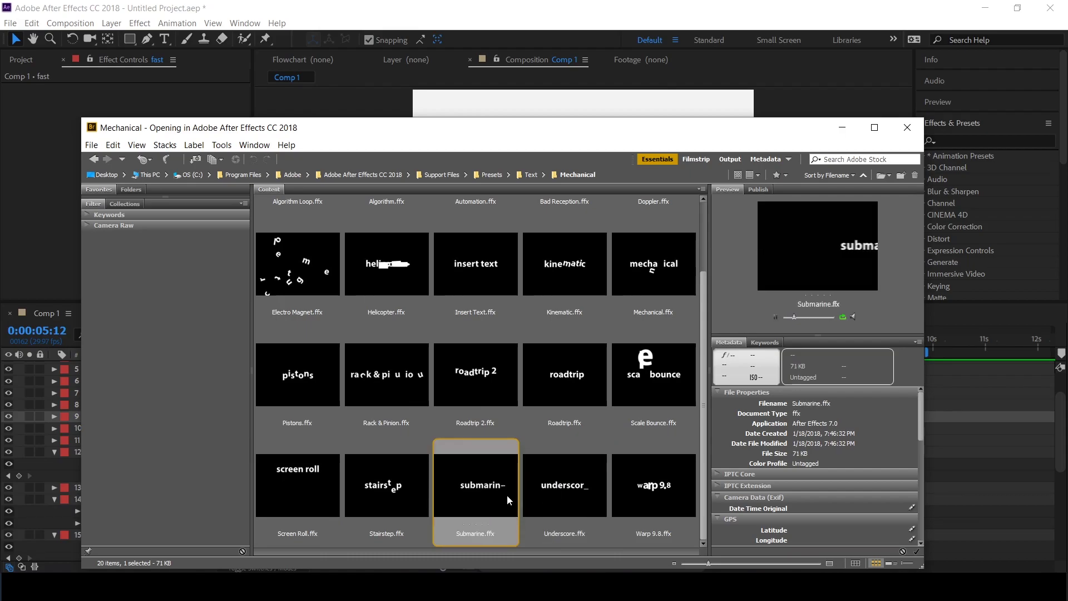
pyautogui.doubleClick(486, 489)
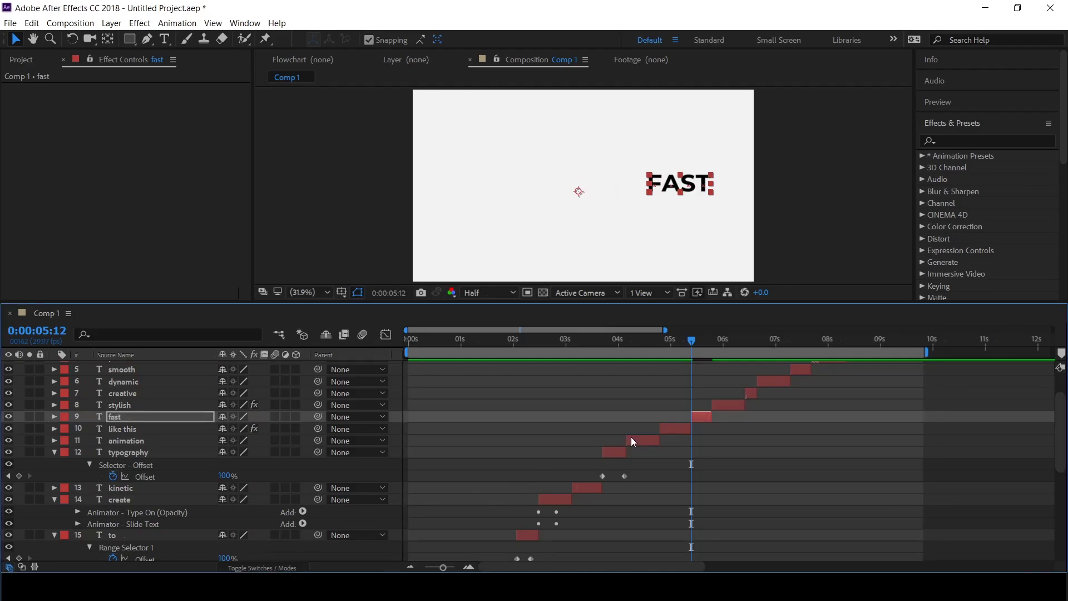
pyautogui.press('space')
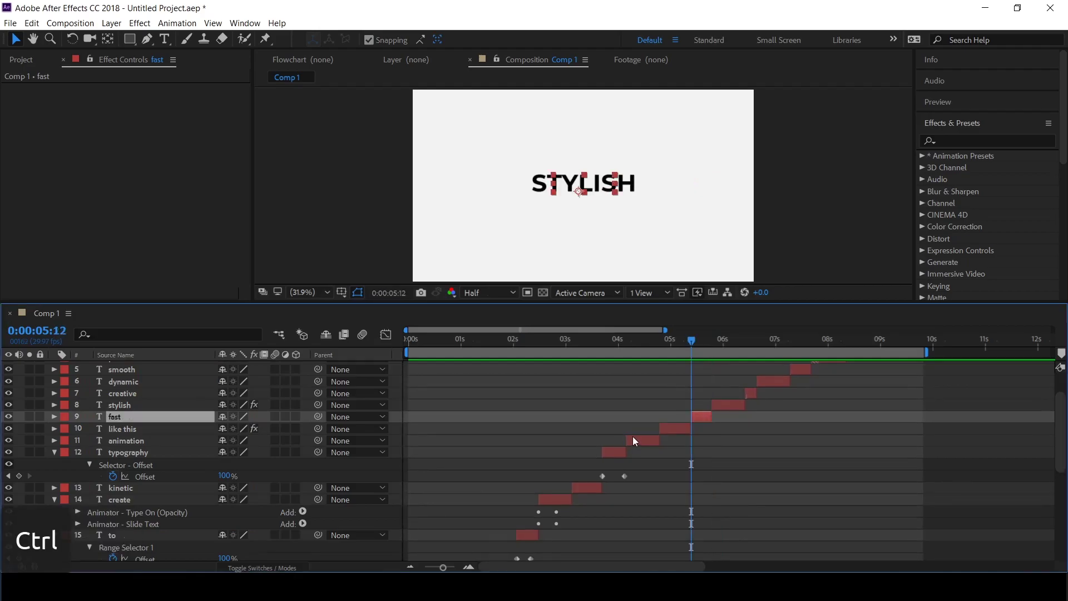
# Open the Lights and Optical text presets in Bridge and apply Bubble Pulse to the "stylish" layer at 0:00:05:24
pyautogui.hotkey('alt', 'Tab')
pyautogui.click(94, 159)
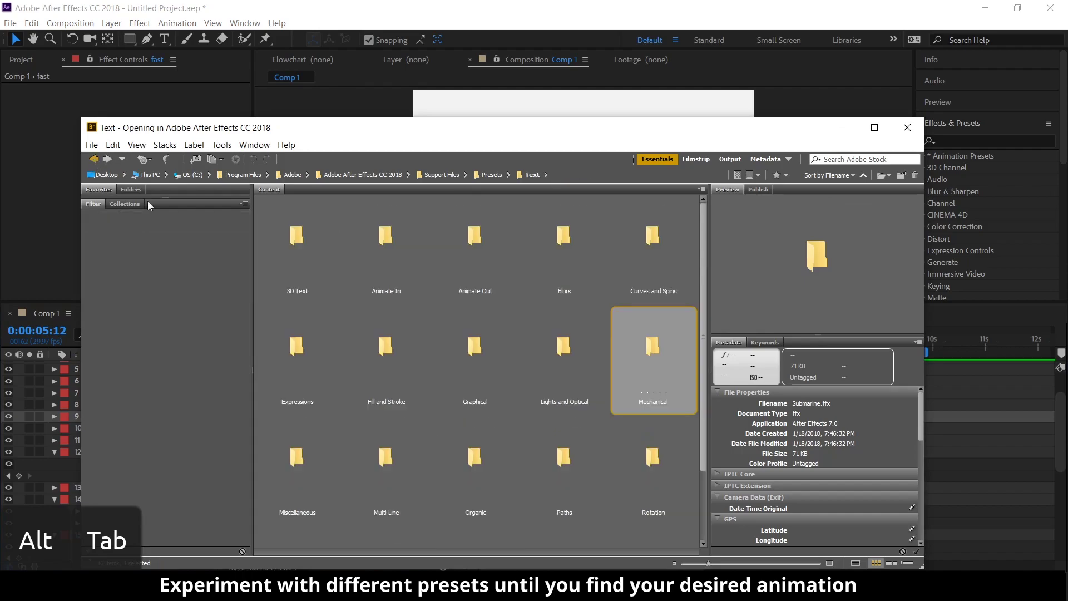
pyautogui.doubleClick(552, 377)
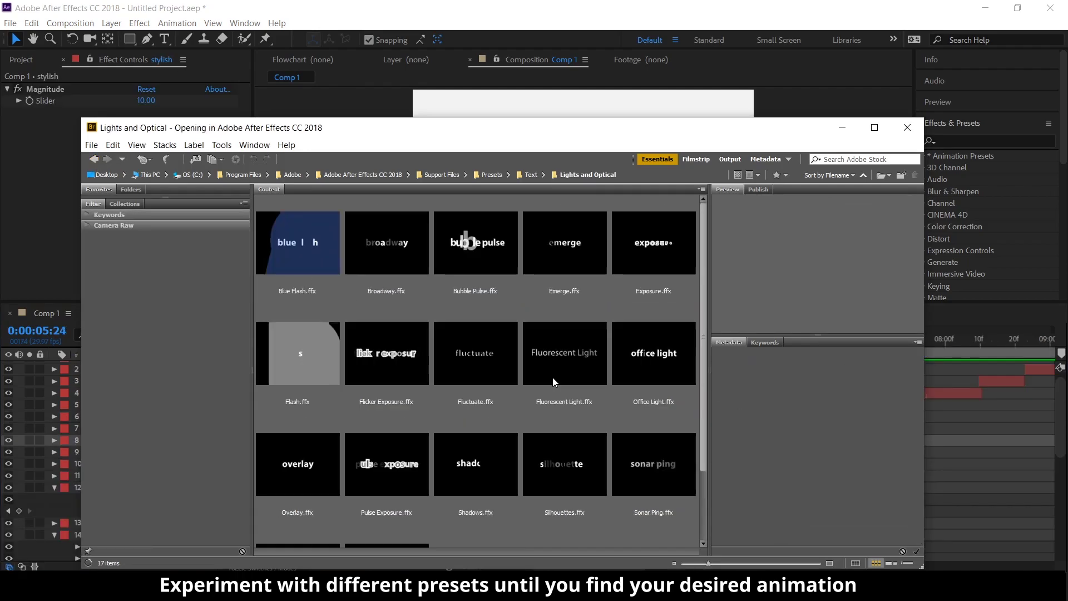
pyautogui.click(481, 253)
pyautogui.click(400, 245)
pyautogui.doubleClick(486, 255)
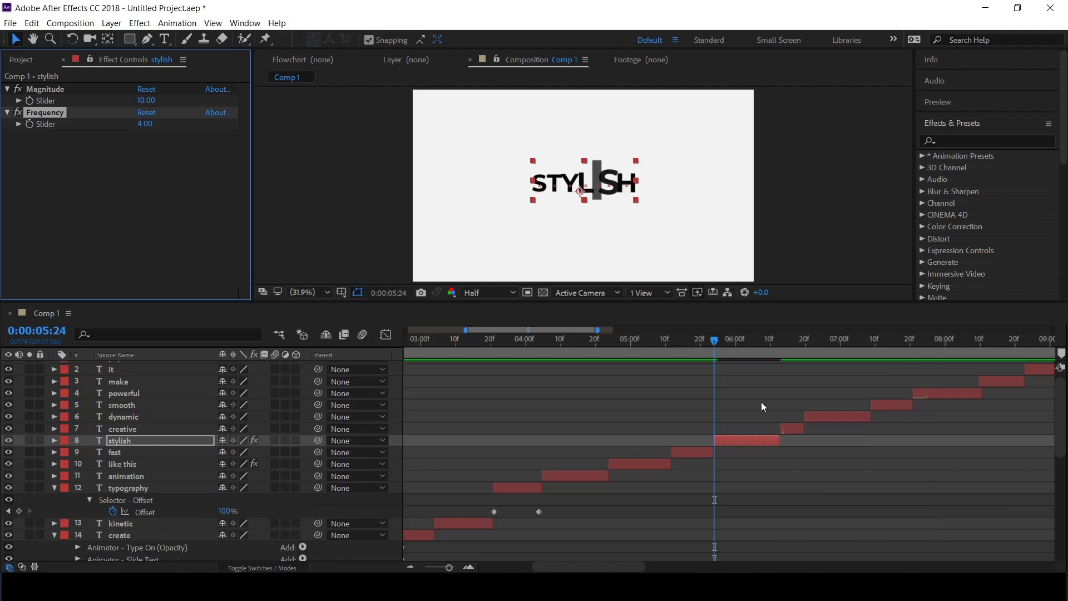
# Check the "stylish" layer for keyframes and preview its Bubble Pulse animation
pyautogui.press('u')
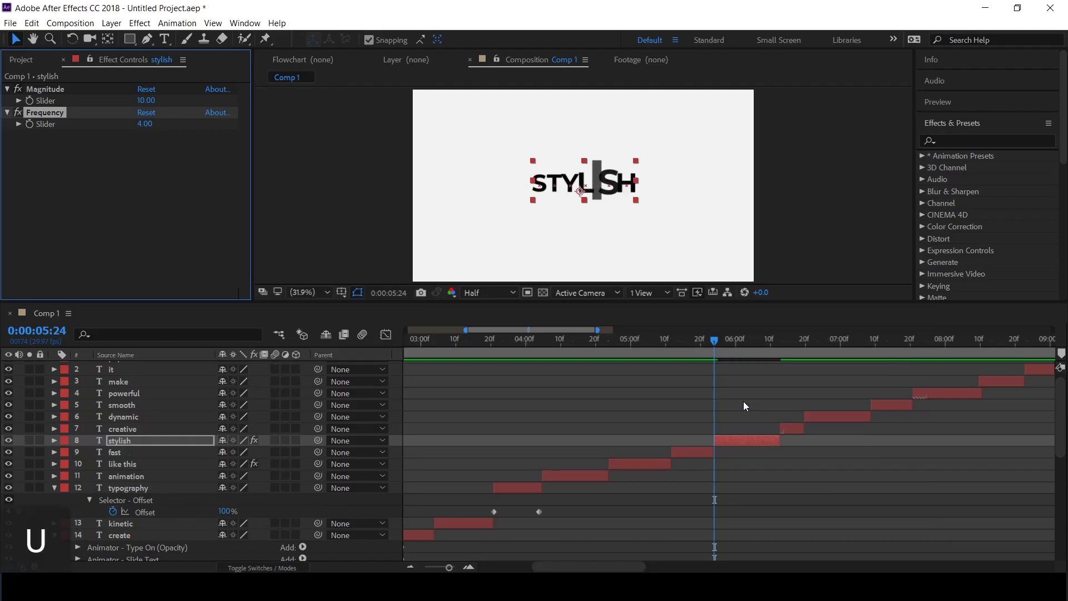
pyautogui.press('space')
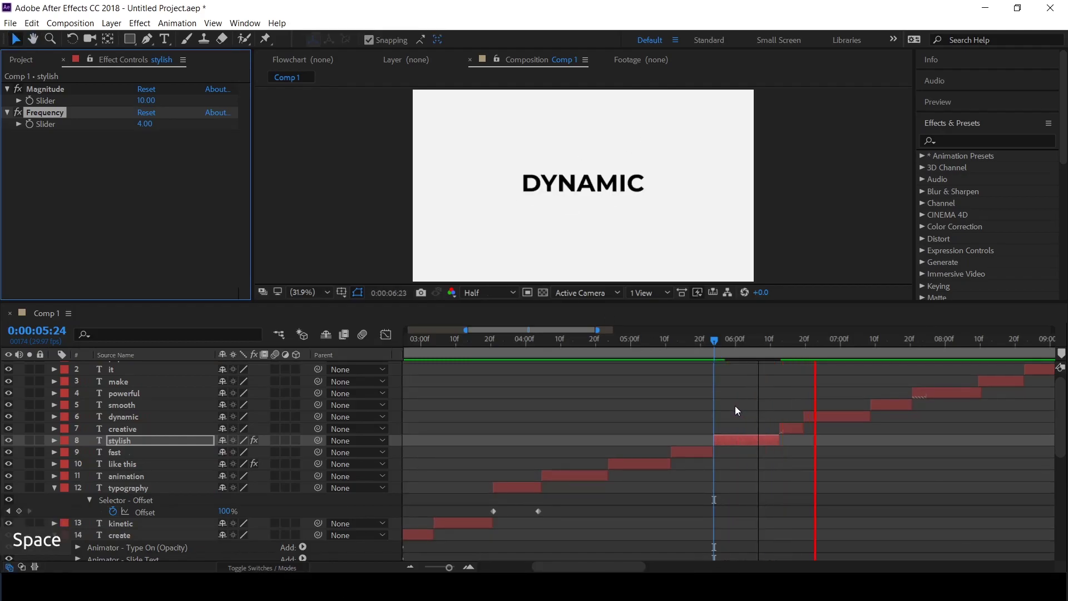
pyautogui.press('space')
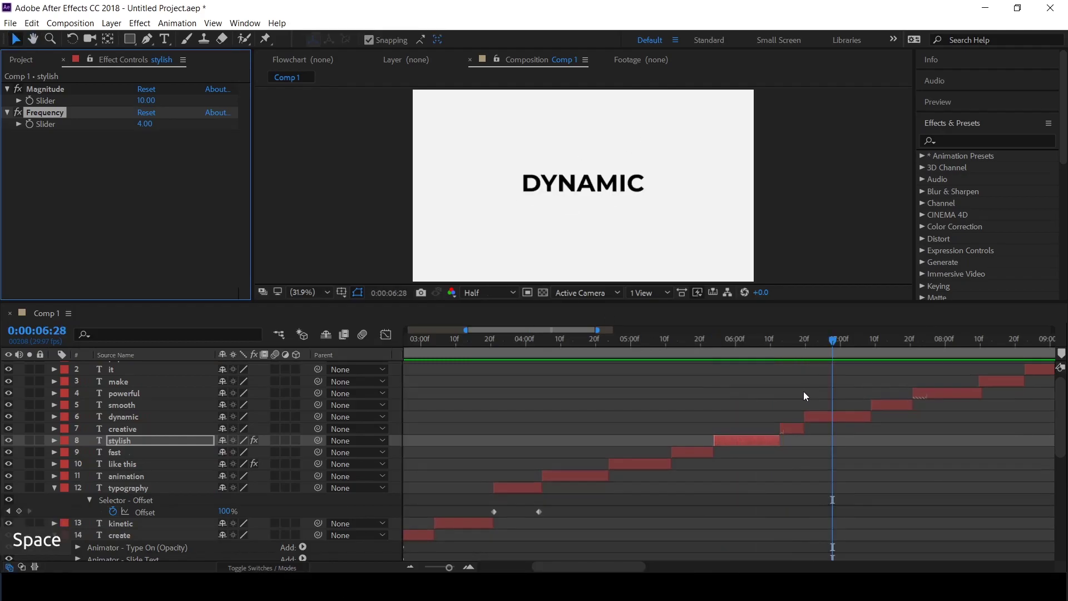
# Compare the Broadway, Exposure and Emerge presets, apply Emerge to the "creative" layer at 0:00:06:13, and reveal its Offset keyframes
pyautogui.click(779, 340)
pyautogui.click(788, 428)
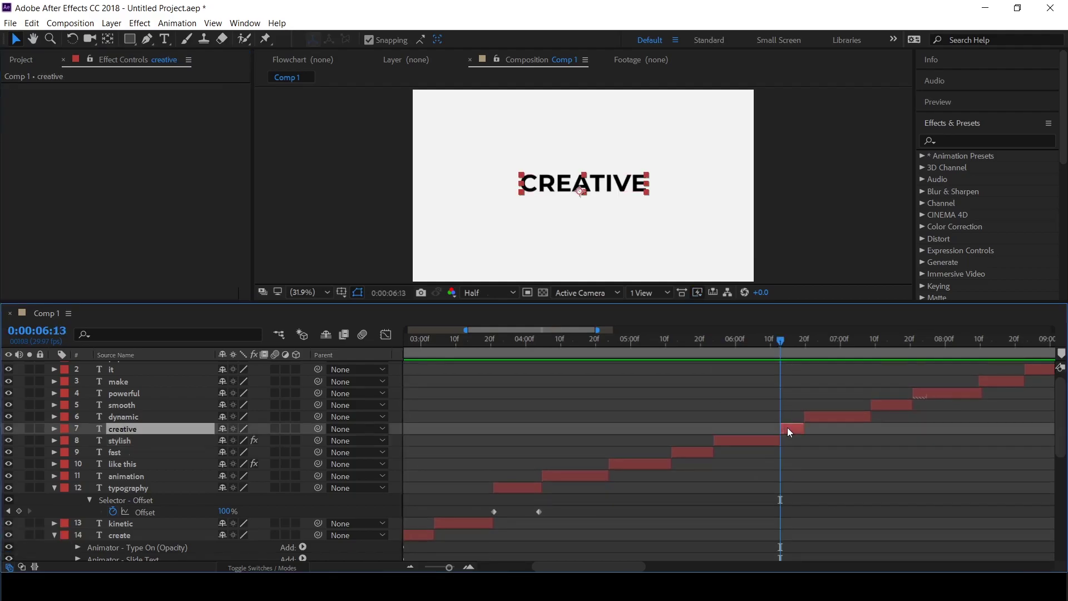
pyautogui.hotkey('alt', 'Tab')
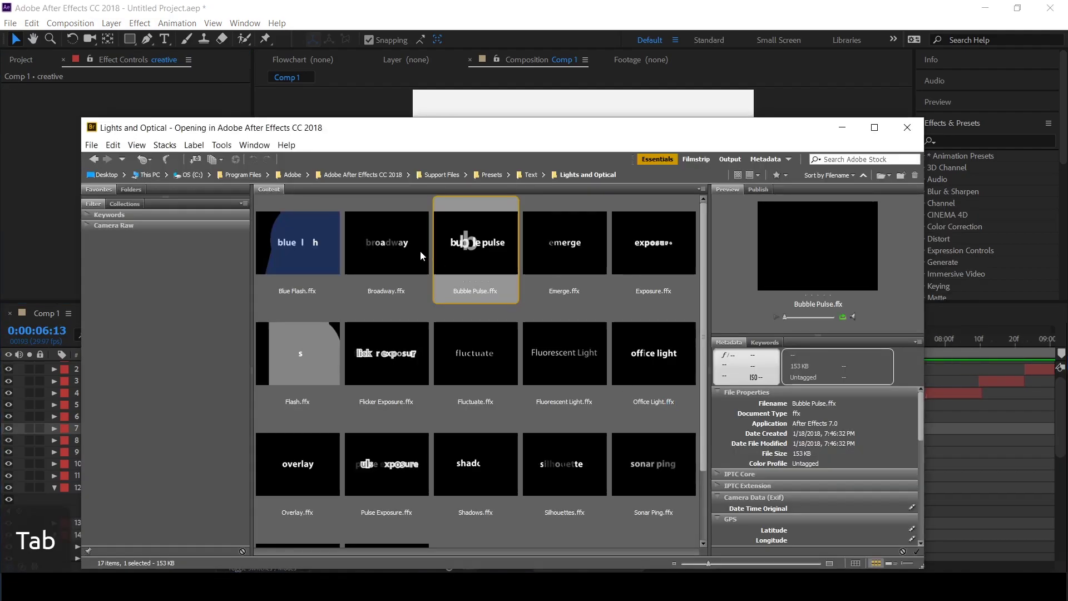
pyautogui.click(386, 277)
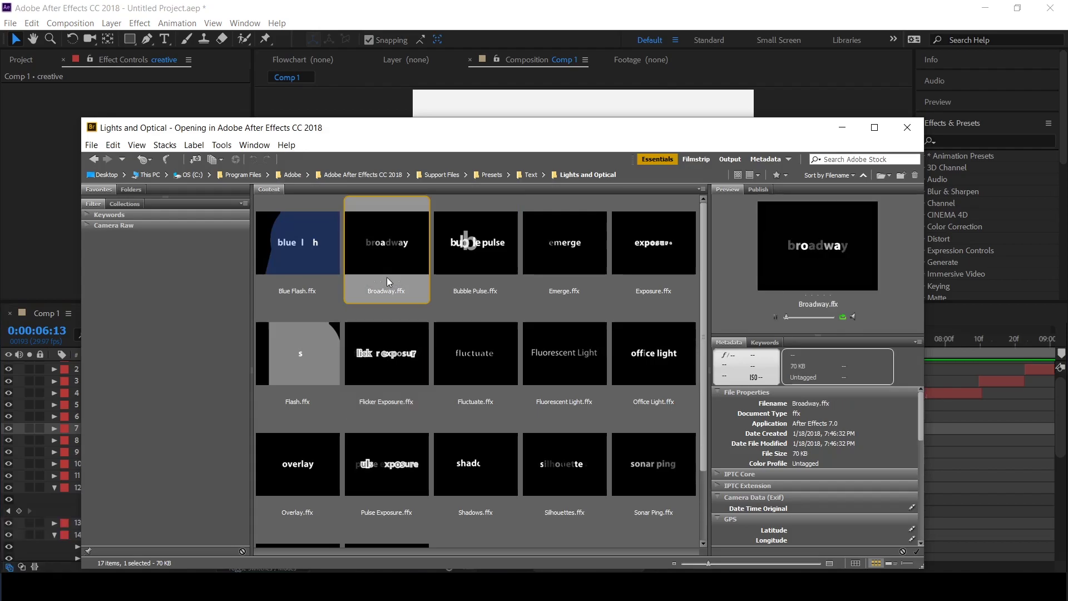
pyautogui.click(636, 264)
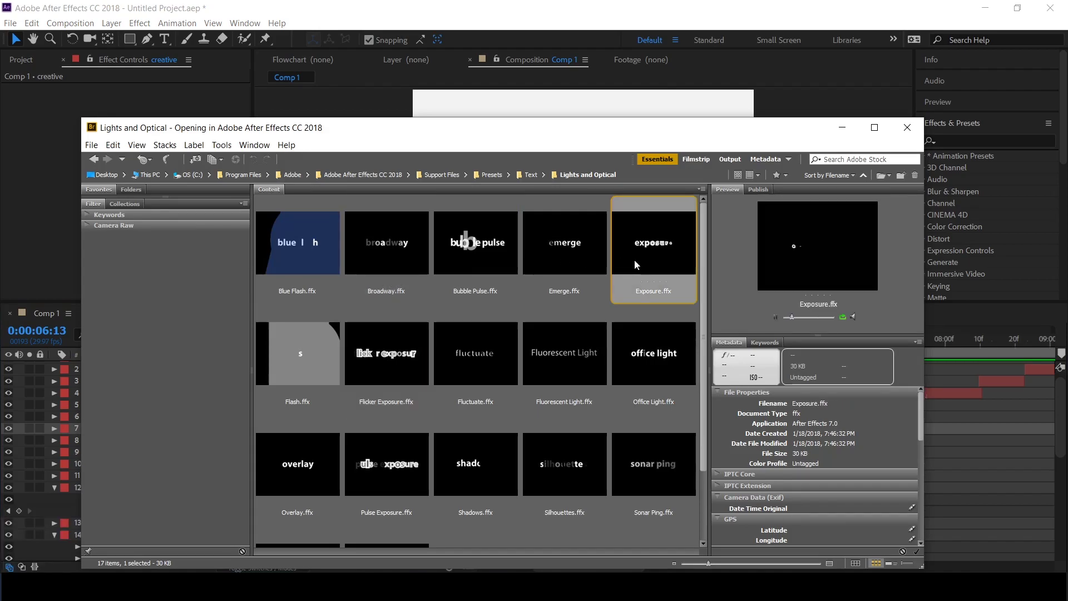
pyautogui.click(596, 252)
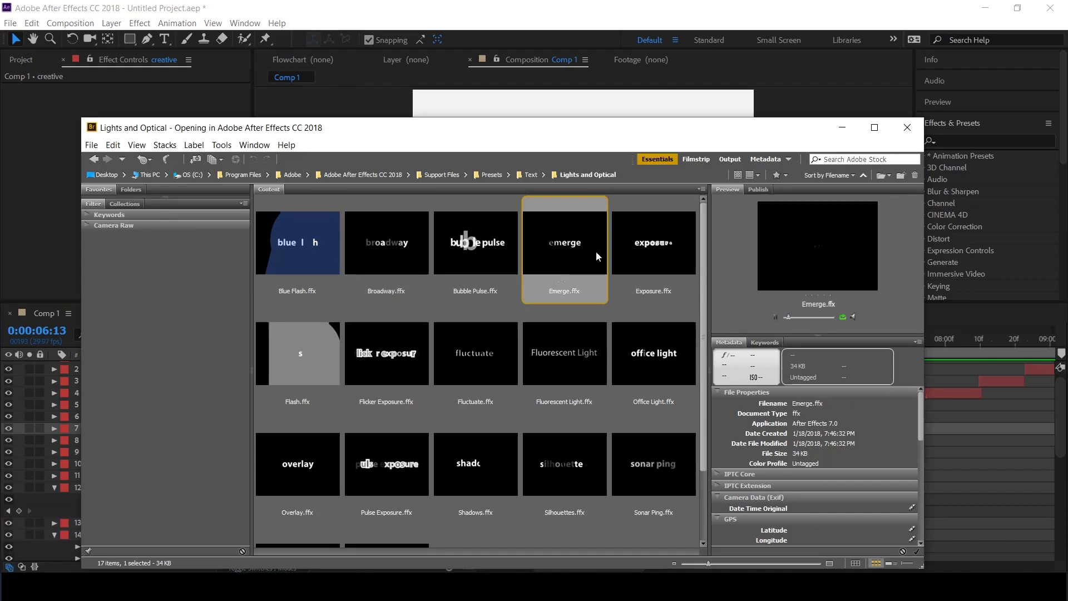
pyautogui.doubleClick(585, 272)
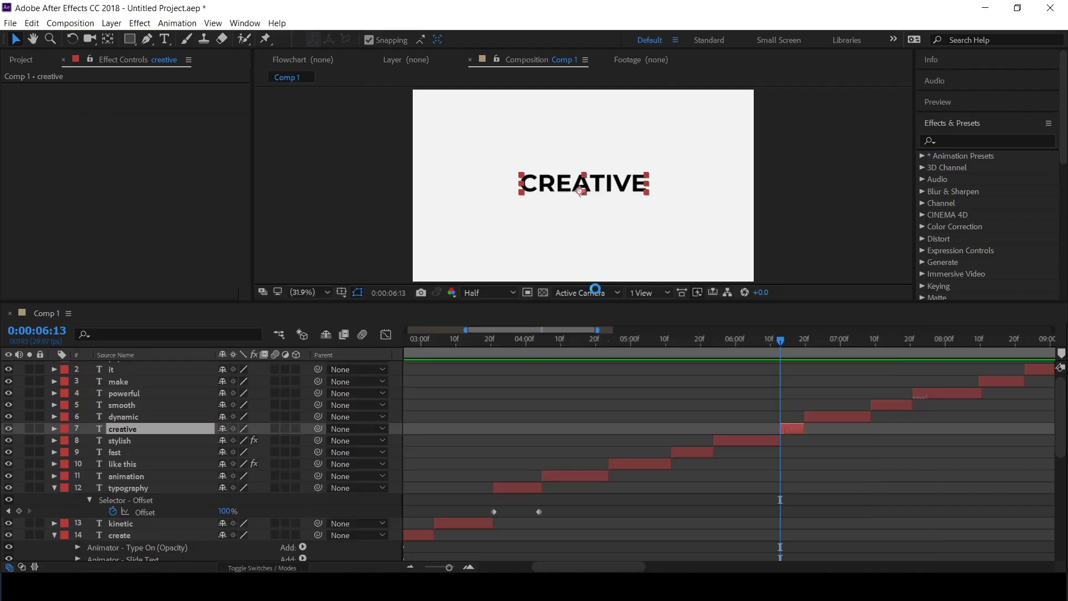
pyautogui.press('u')
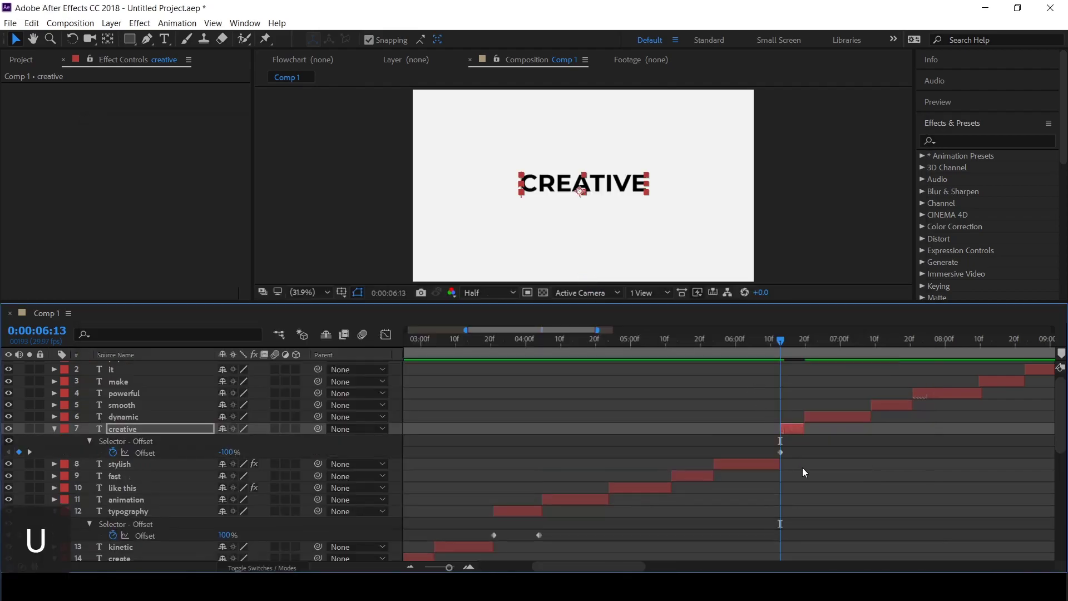
# Shorten the "creative" layer's Emerge animation by moving its last Offset keyframe to about 0:00:06:18, and preview the timing
pyautogui.moveTo(449, 567); pyautogui.dragTo(435, 567)
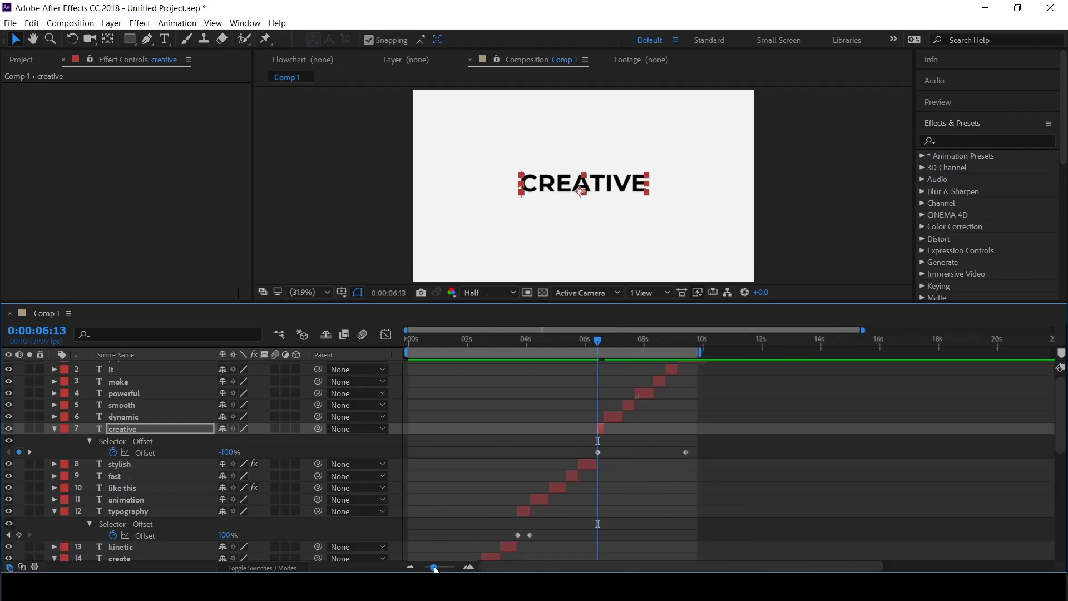
pyautogui.moveTo(685, 452); pyautogui.dragTo(610, 457)
pyautogui.press('=')
pyautogui.press('=')
pyautogui.press('=')
pyautogui.moveTo(689, 451); pyautogui.dragTo(621, 455)
pyautogui.press('space')
pyautogui.click(573, 339)
pyautogui.press('space')
pyautogui.moveTo(623, 452); pyautogui.dragTo(636, 453)
pyautogui.click(580, 342)
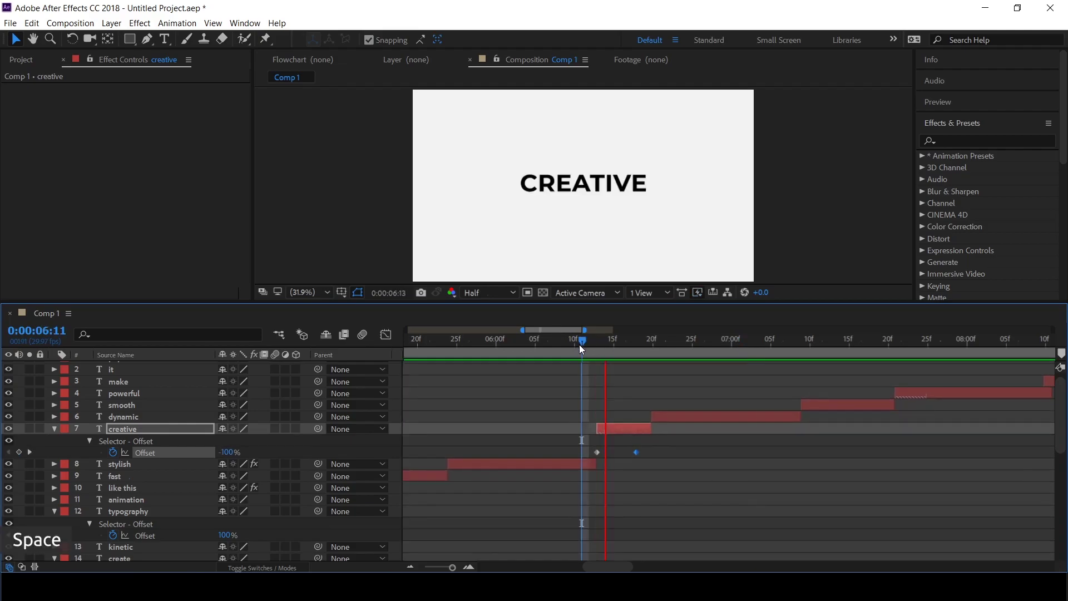
# Select the "dynamic" layer at 0:00:06:20 and compare the Lights and Optical presets in Bridge, including Fluorescent Light, Sonar Ping, Silhouettes and Overlay
pyautogui.click(653, 339)
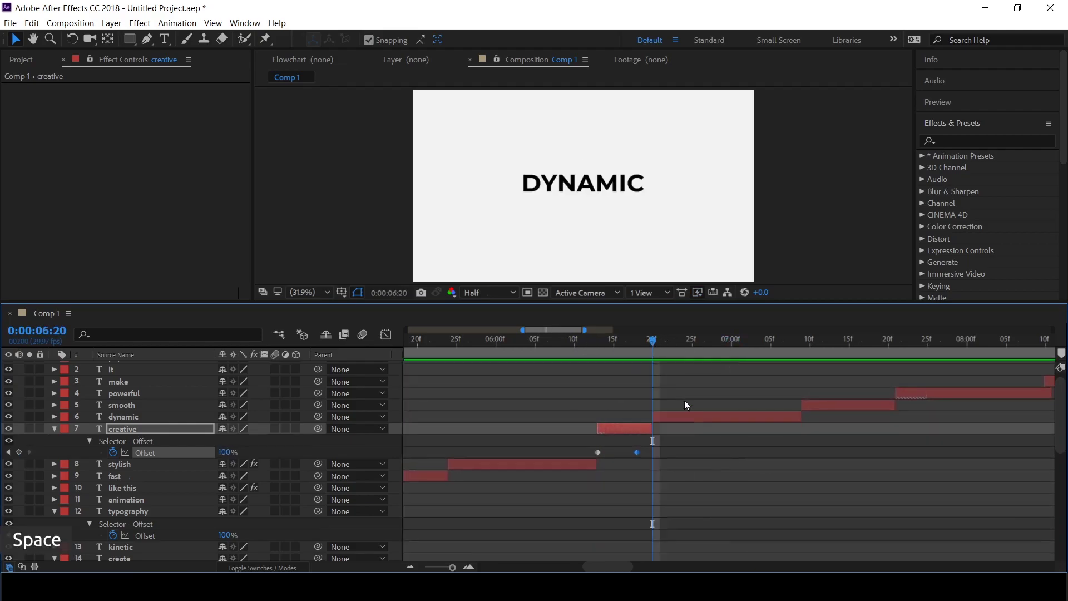
pyautogui.click(691, 416)
pyautogui.hotkey('alt', 'Tab')
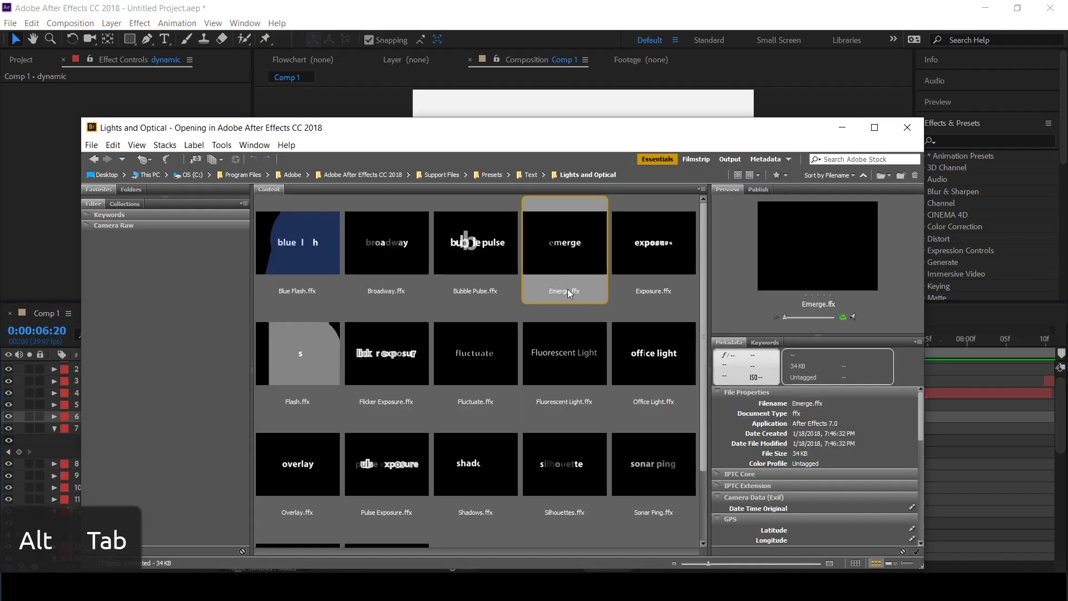
pyautogui.click(577, 380)
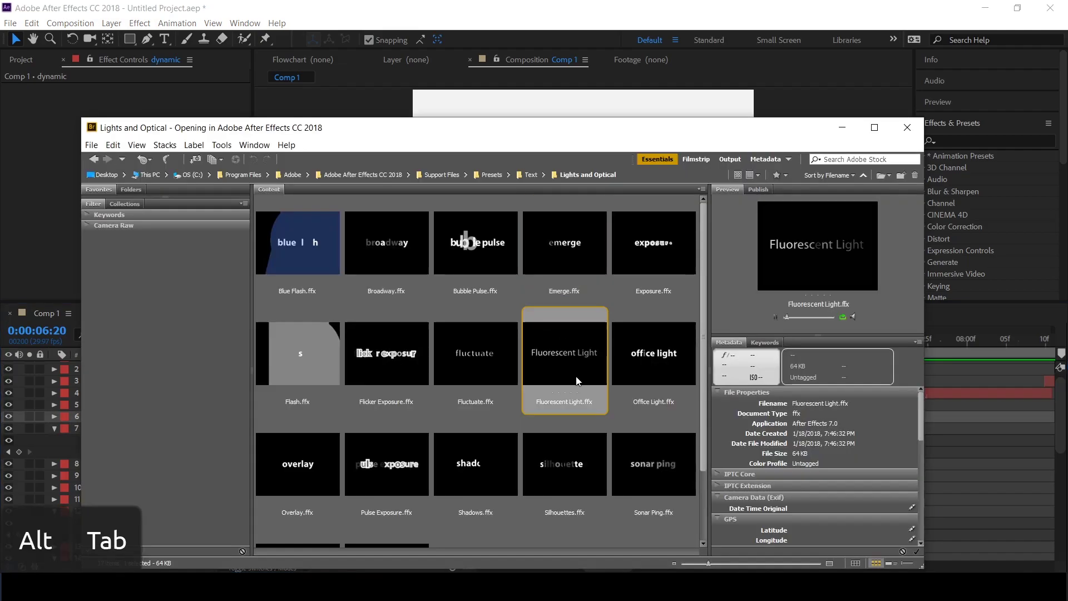
pyautogui.click(644, 381)
pyautogui.click(638, 478)
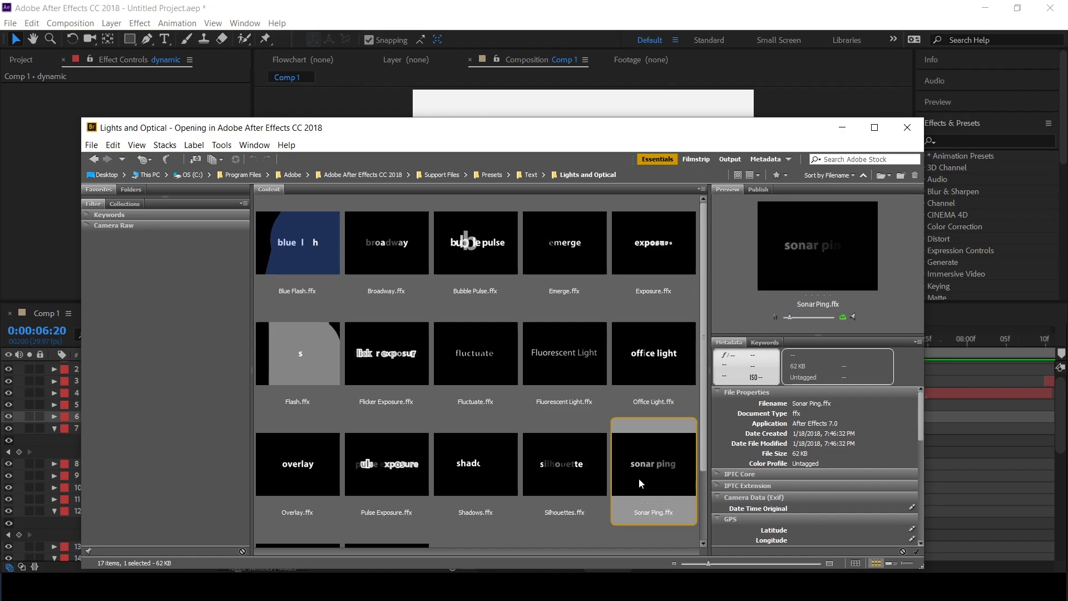
pyautogui.click(567, 475)
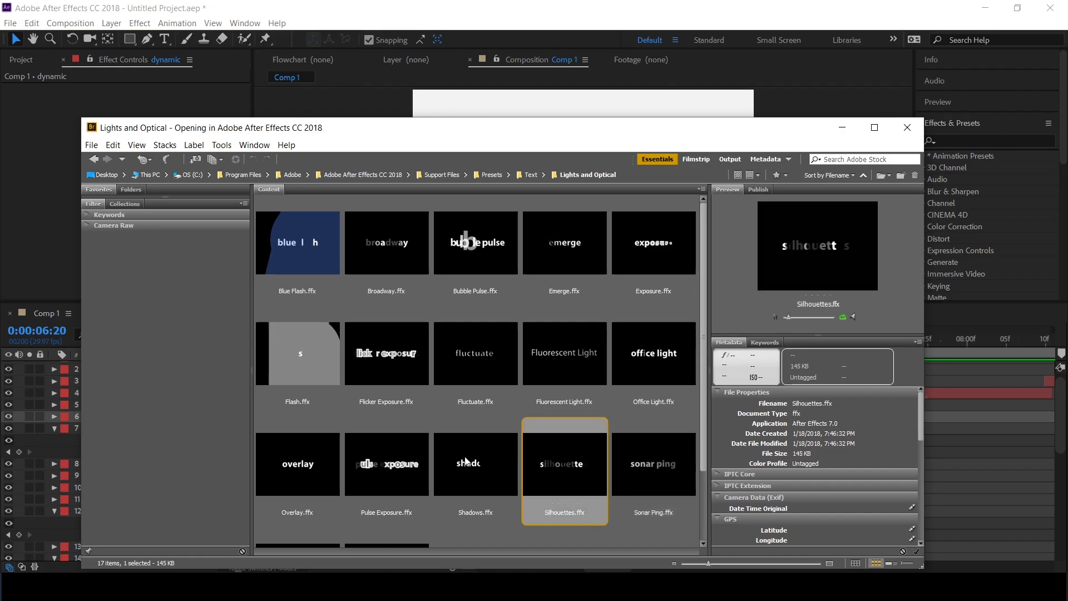
pyautogui.scroll(-2, 567, 476)
pyautogui.click(279, 383)
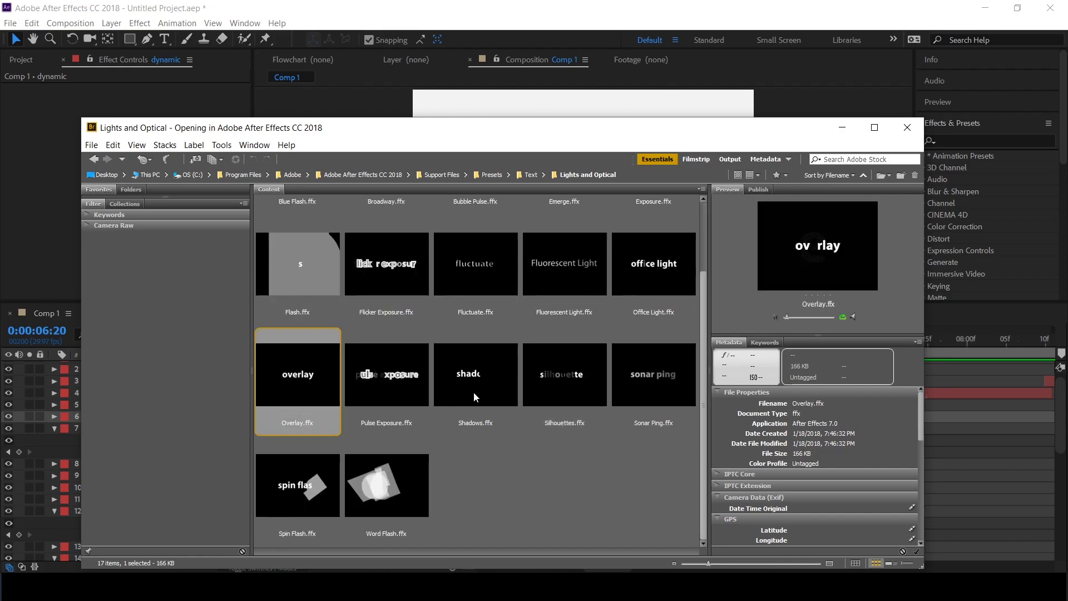
pyautogui.click(556, 391)
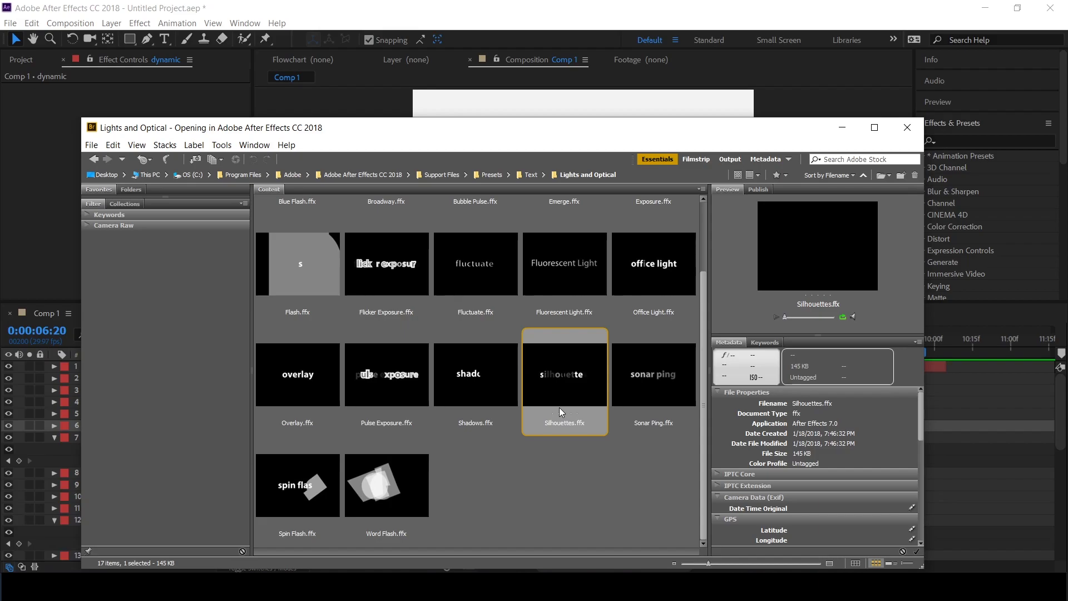
# Open the Organic text presets, compare Boomerang and Boiling, and apply Fish Bait to the "dynamic" layer
pyautogui.click(93, 159)
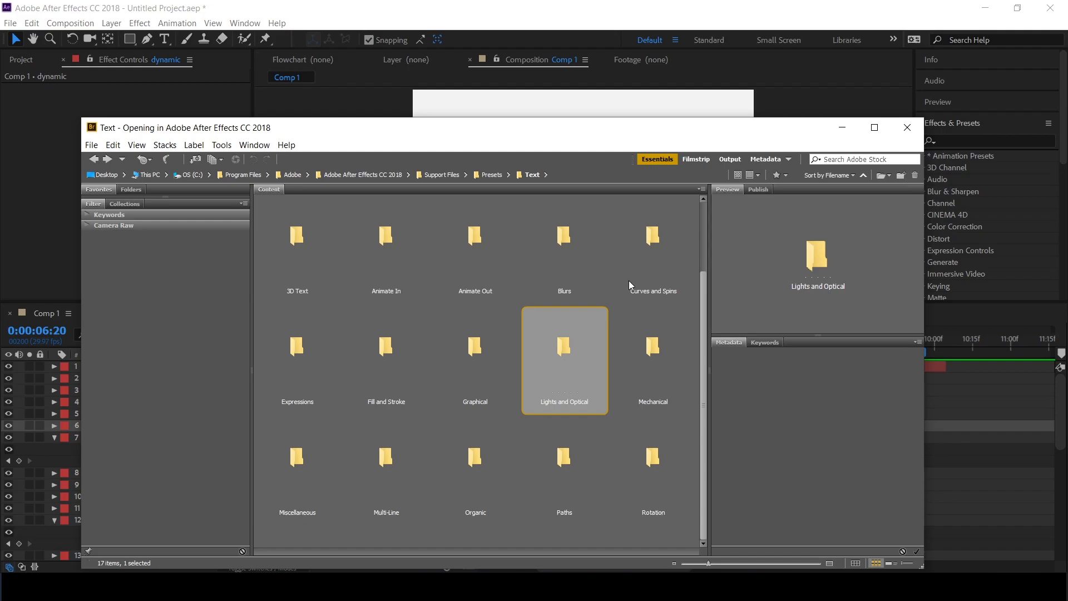
pyautogui.click(389, 485)
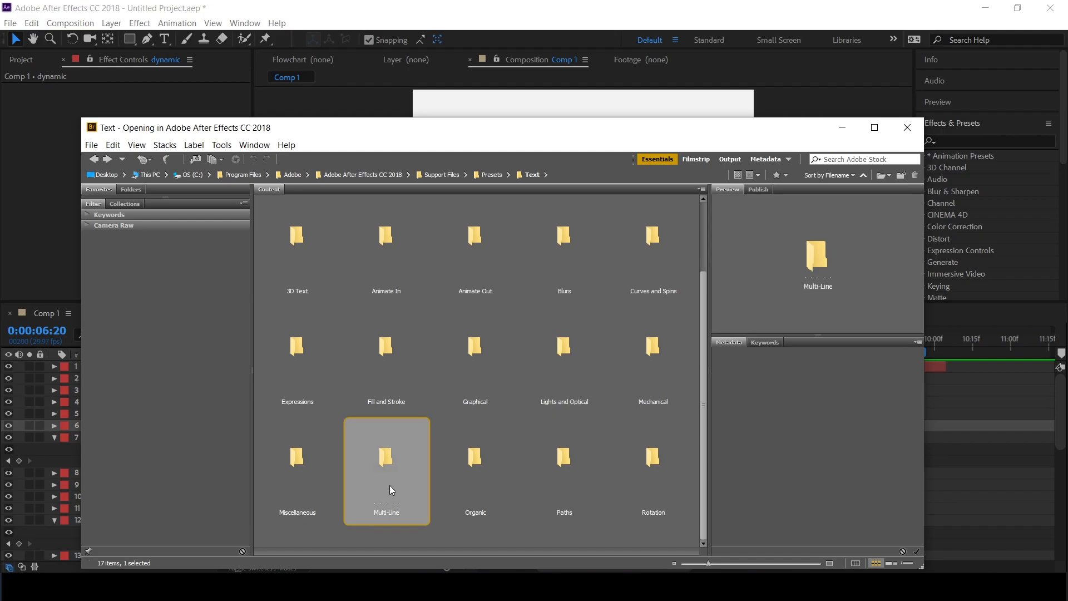
pyautogui.doubleClick(482, 486)
pyautogui.click(470, 273)
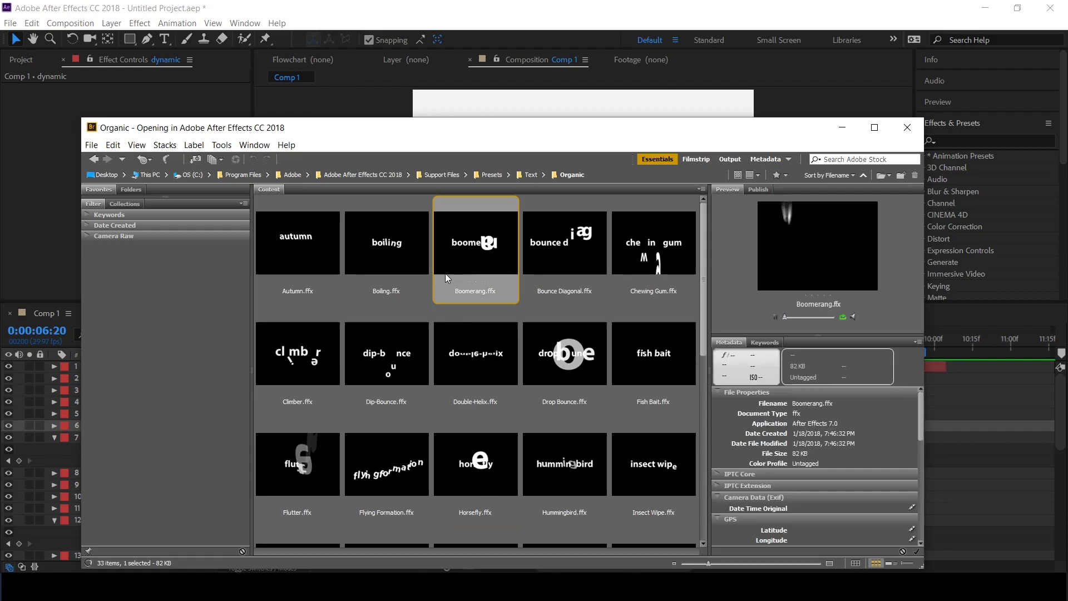
pyautogui.click(368, 276)
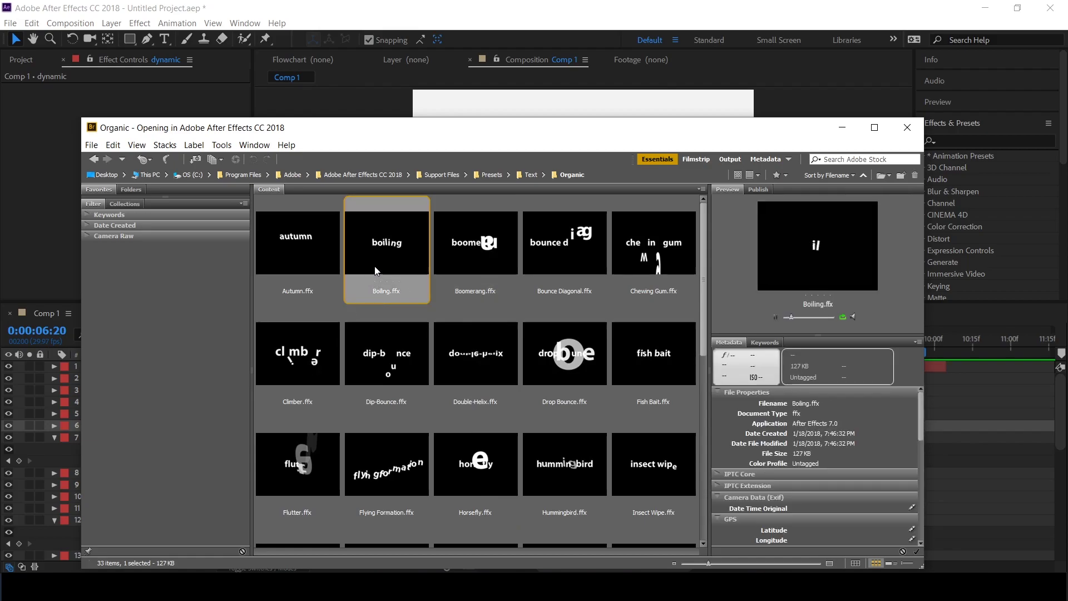
pyautogui.click(661, 361)
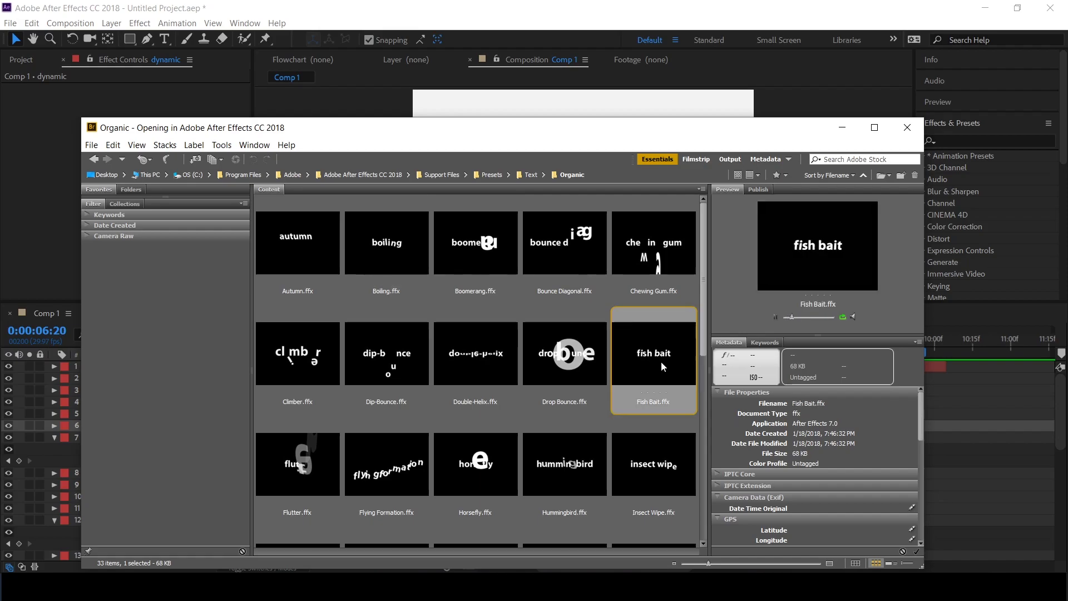
pyautogui.doubleClick(660, 361)
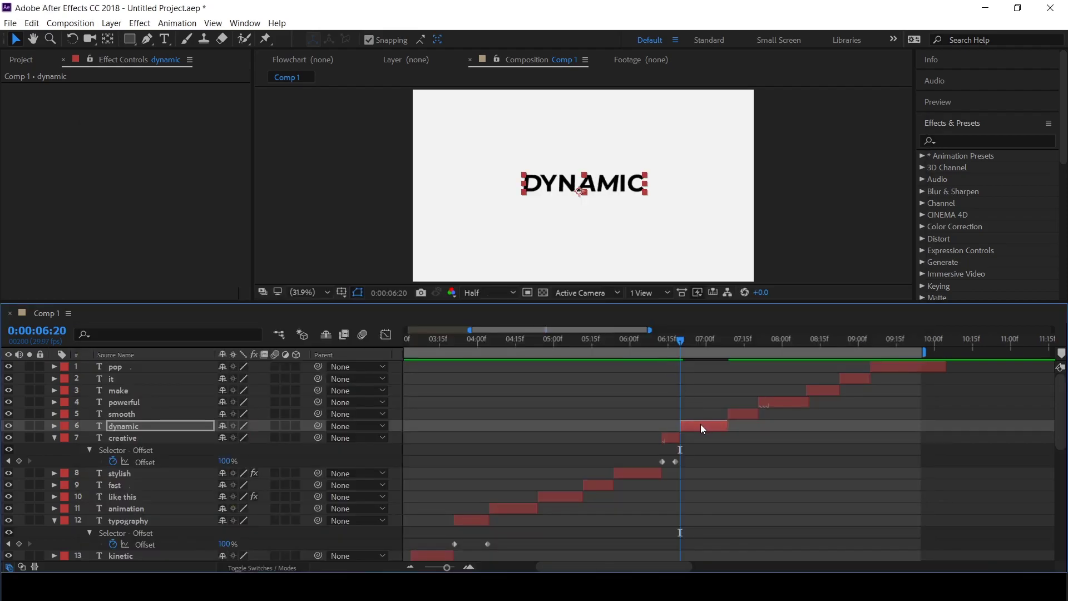
# Reveal the "dynamic" layer's modified properties and preview its Fish Bait animation
pyautogui.press('u')
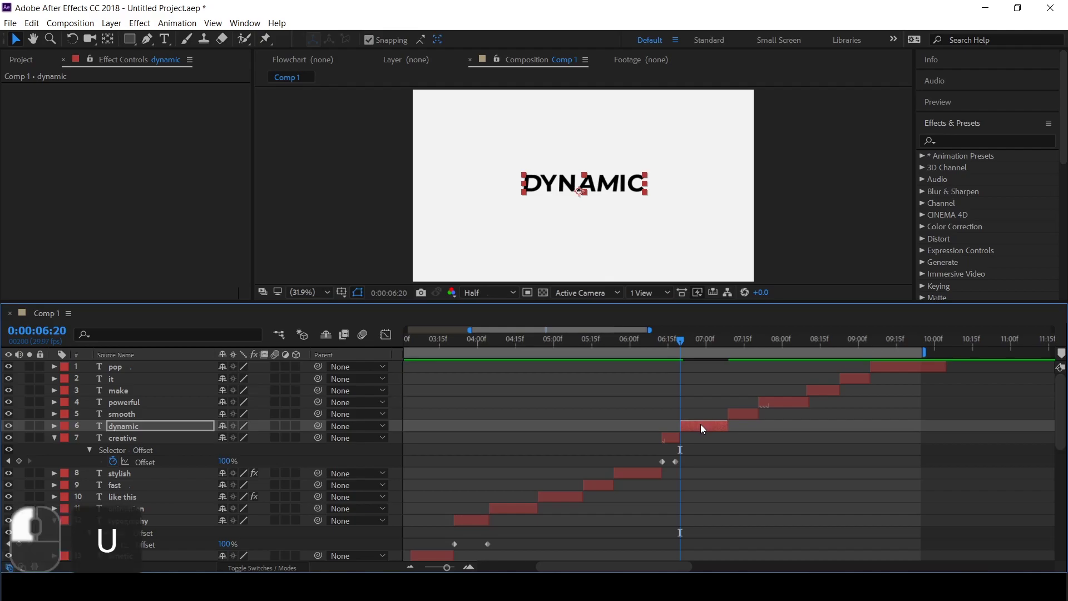
pyautogui.click(700, 424)
pyautogui.press('u')
pyautogui.press('u')
pyautogui.press('space')
pyautogui.press('space')
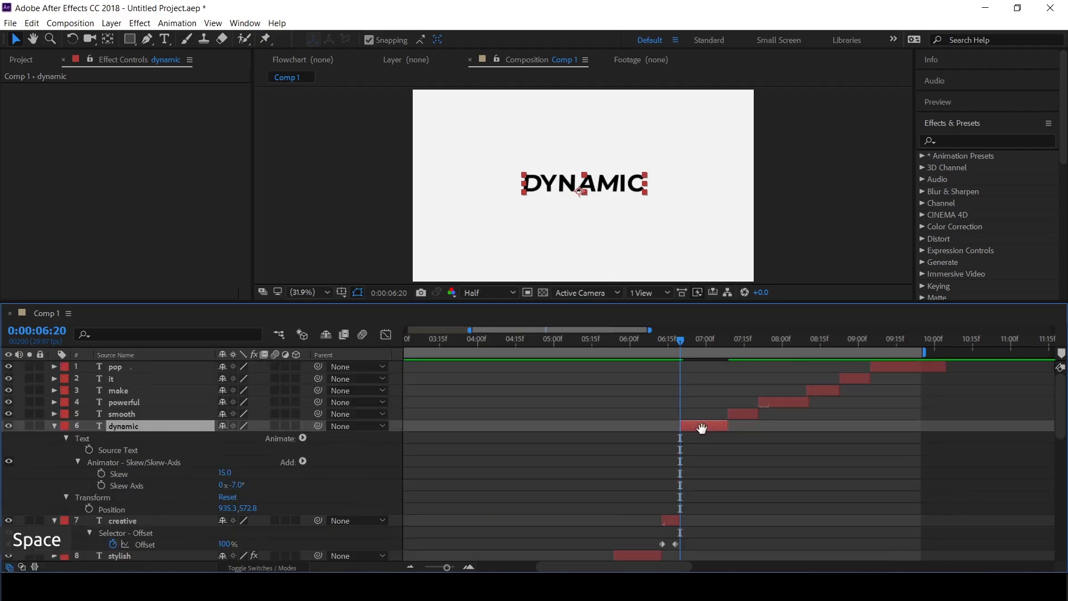
# Select the "smooth" layer at 0:00:07:09 and compare the Organic presets in Bridge, including Insect Wipe, Hummingbird, Horsefly, Insects and Flutter
pyautogui.click(740, 414)
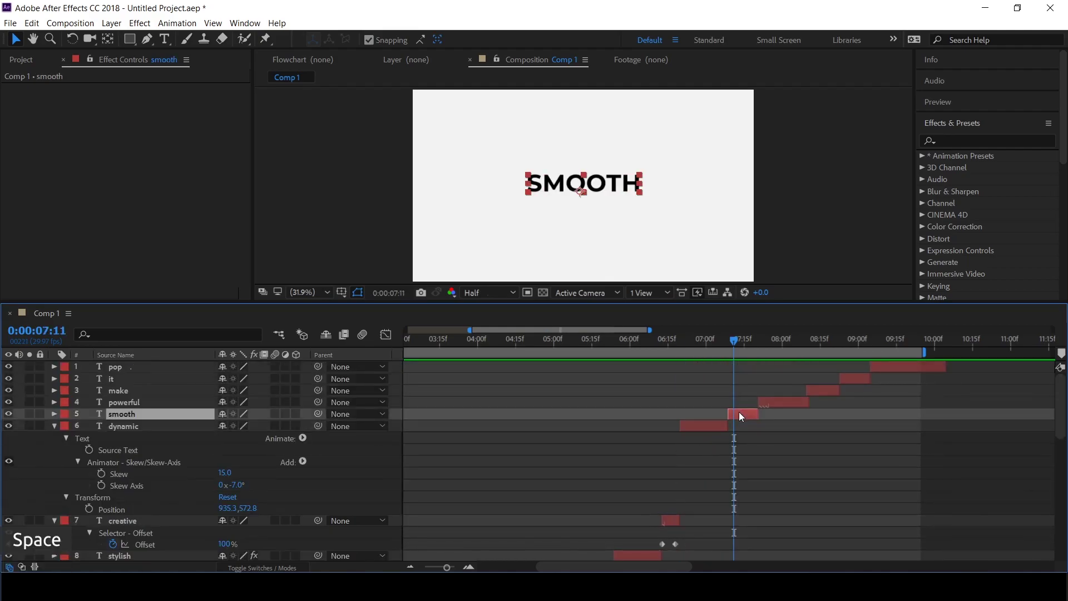
pyautogui.moveTo(734, 339); pyautogui.dragTo(730, 341)
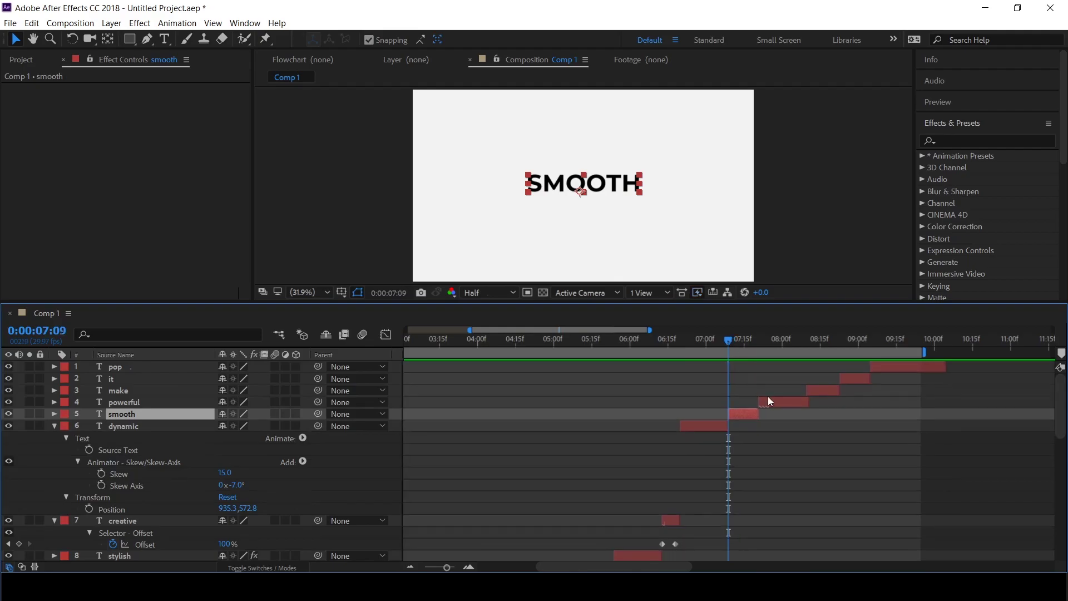
pyautogui.hotkey('alt', 'Tab')
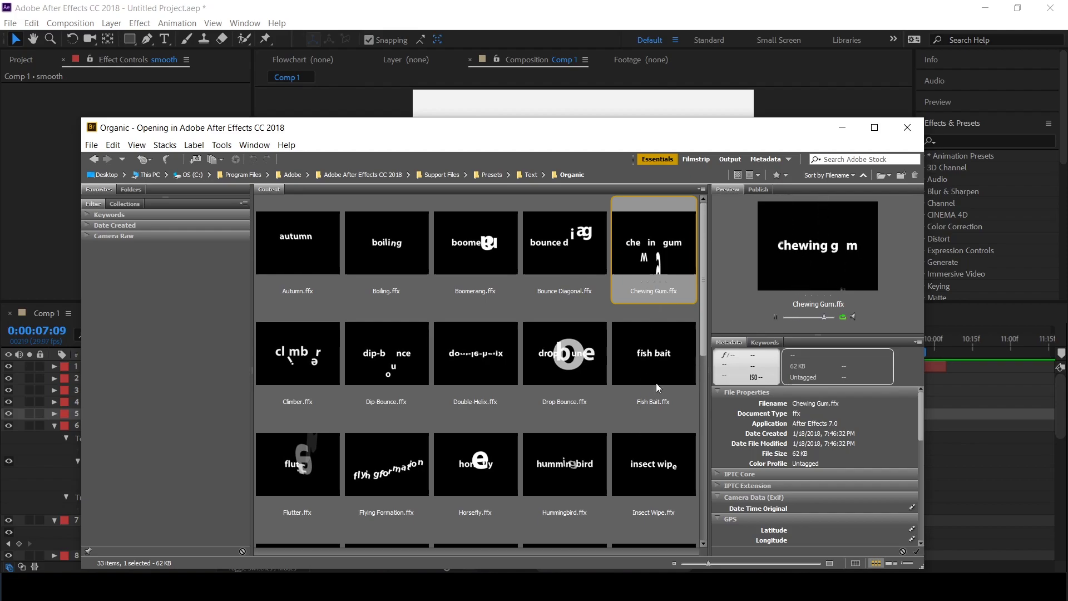
pyautogui.moveTo(650, 137); pyautogui.dragTo(620, 166)
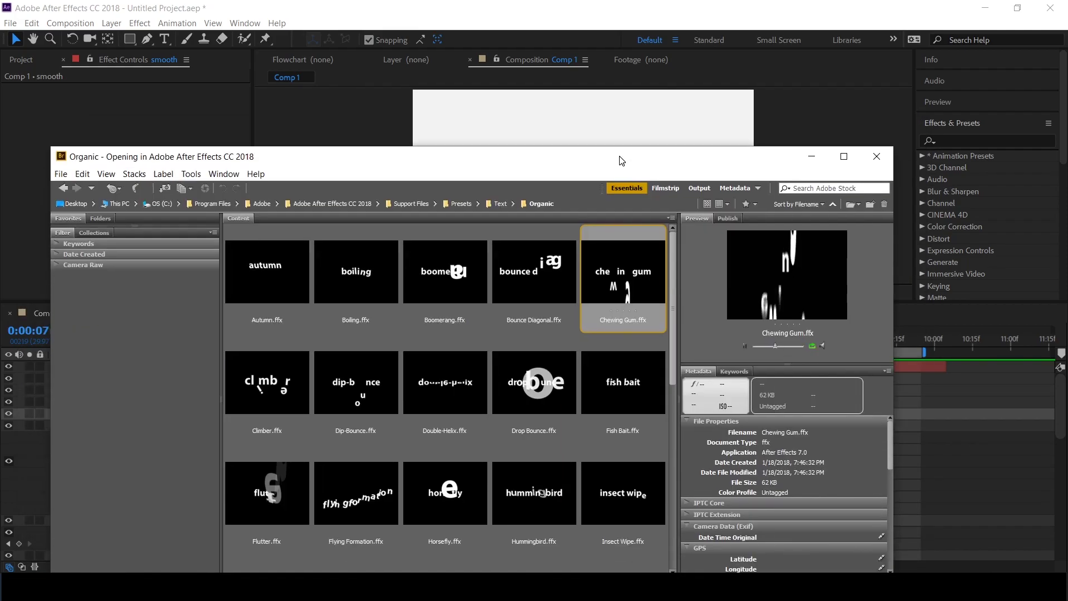
pyautogui.click(626, 518)
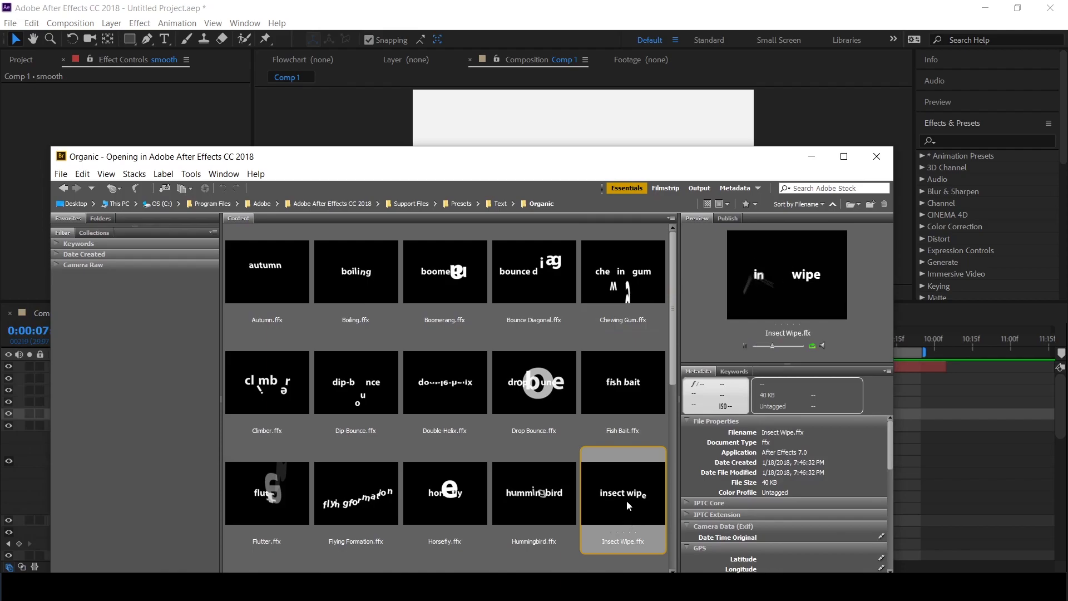
pyautogui.click(624, 409)
pyautogui.click(543, 511)
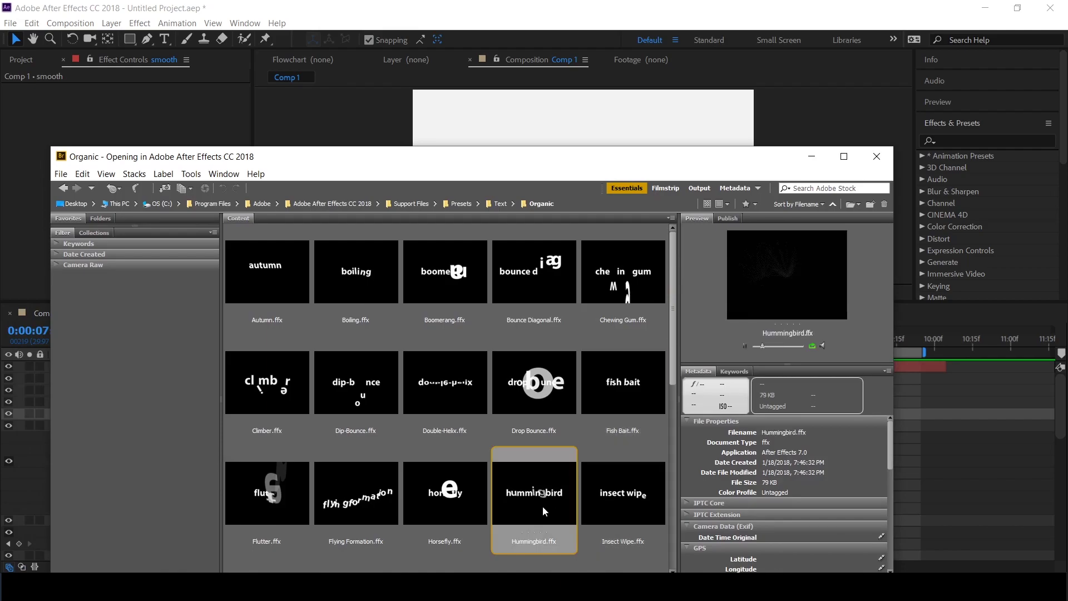
pyautogui.click(444, 503)
pyautogui.scroll(-1, 340, 491)
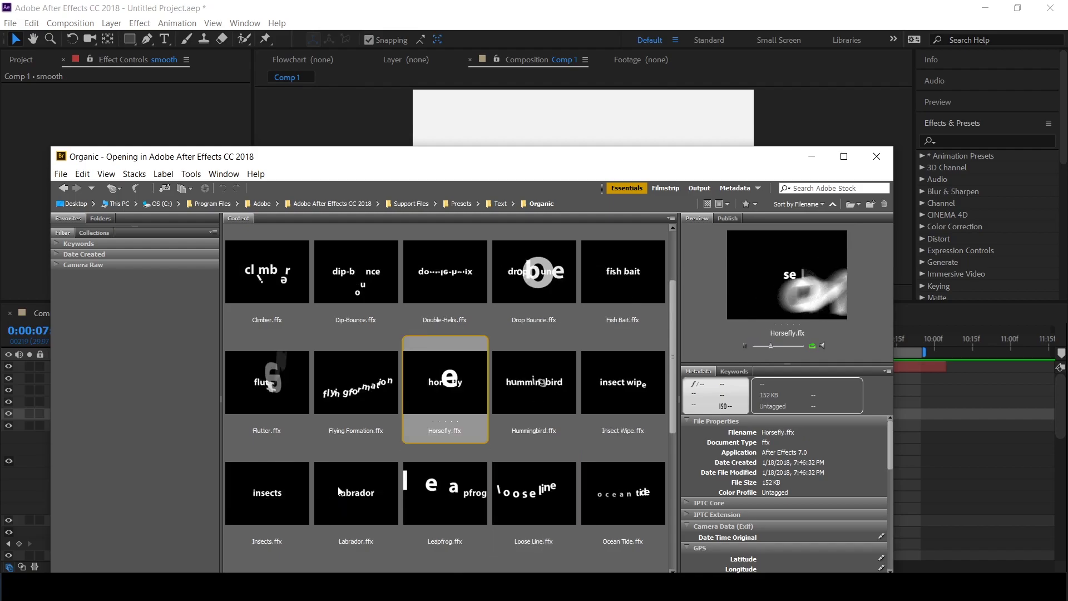
pyautogui.click(287, 502)
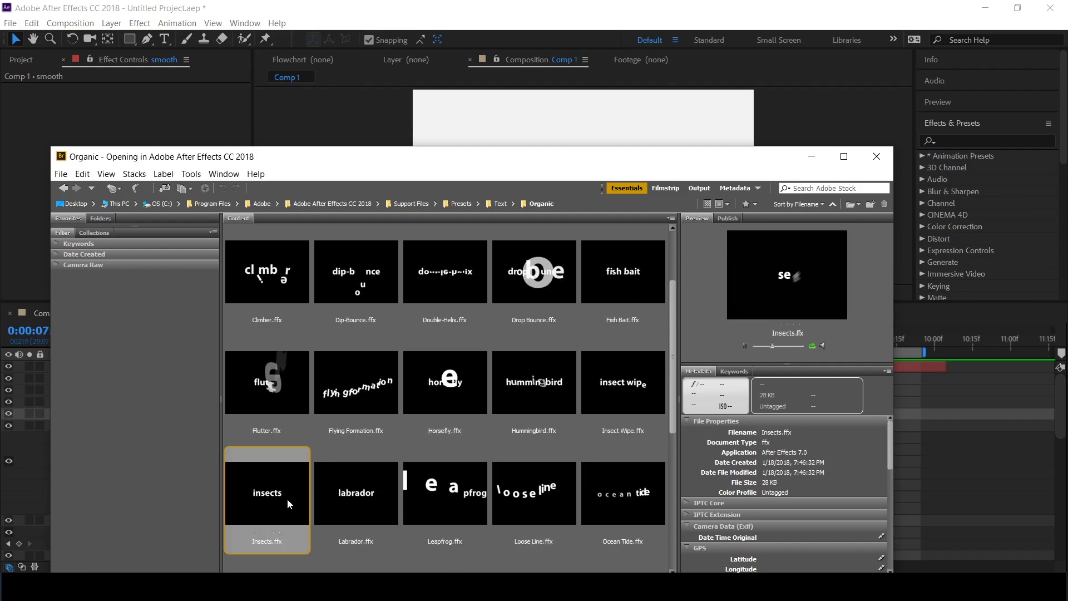
pyautogui.click(276, 385)
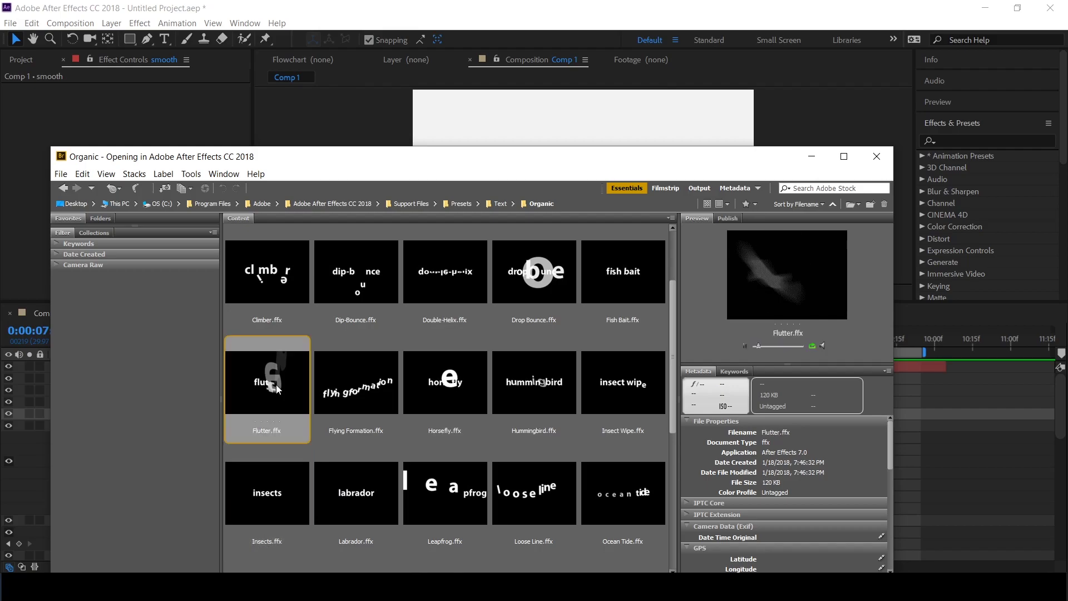
pyautogui.scroll(-1, 277, 386)
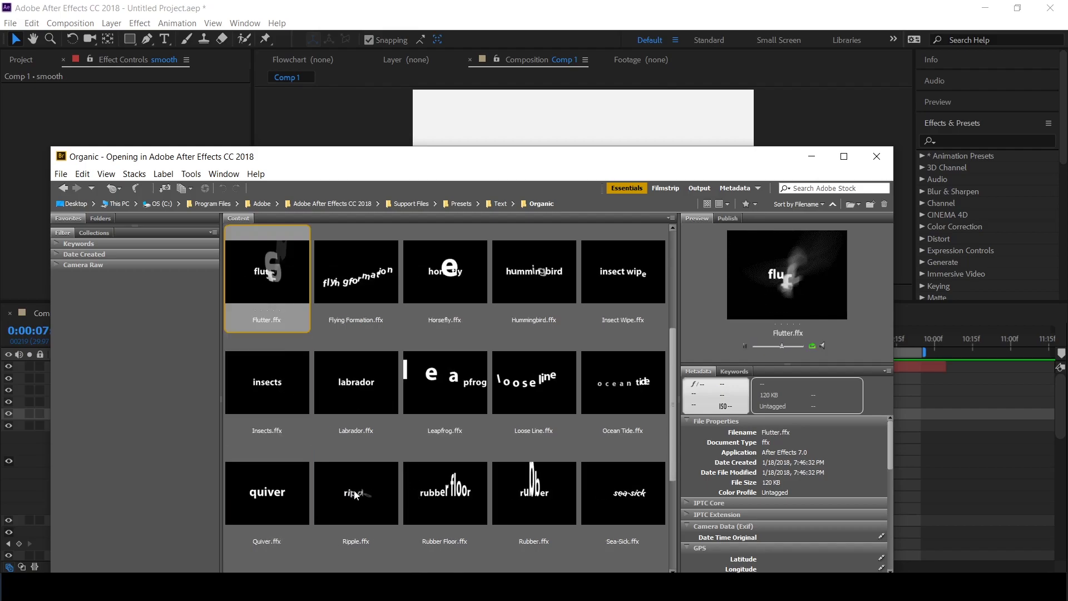
# Apply the Quiver preset to the "smooth" layer and preview its animation
pyautogui.click(303, 494)
pyautogui.doubleClick(303, 494)
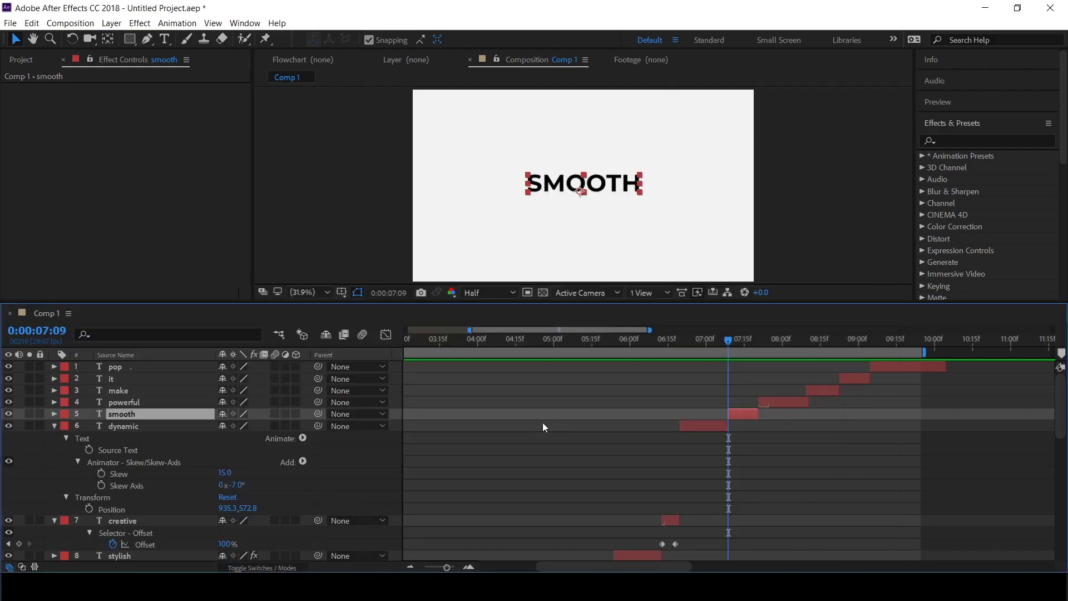
pyautogui.press('space')
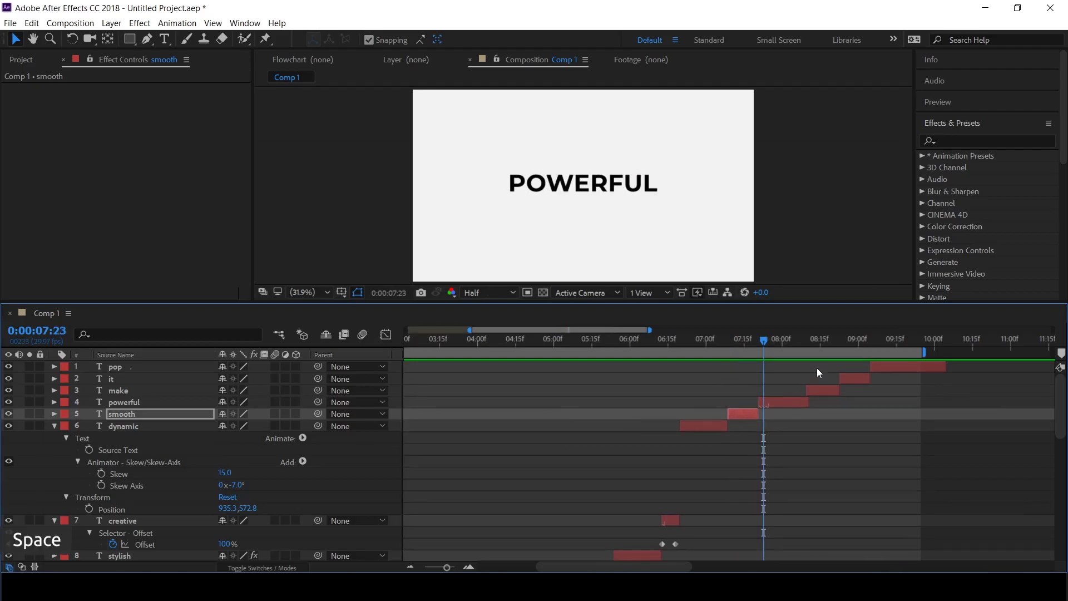
# Select the "powerful" layer at 0:00:07:21, check the Horsefly preset in Bridge, and apply Flutter to the layer
pyautogui.click(759, 340)
pyautogui.click(788, 401)
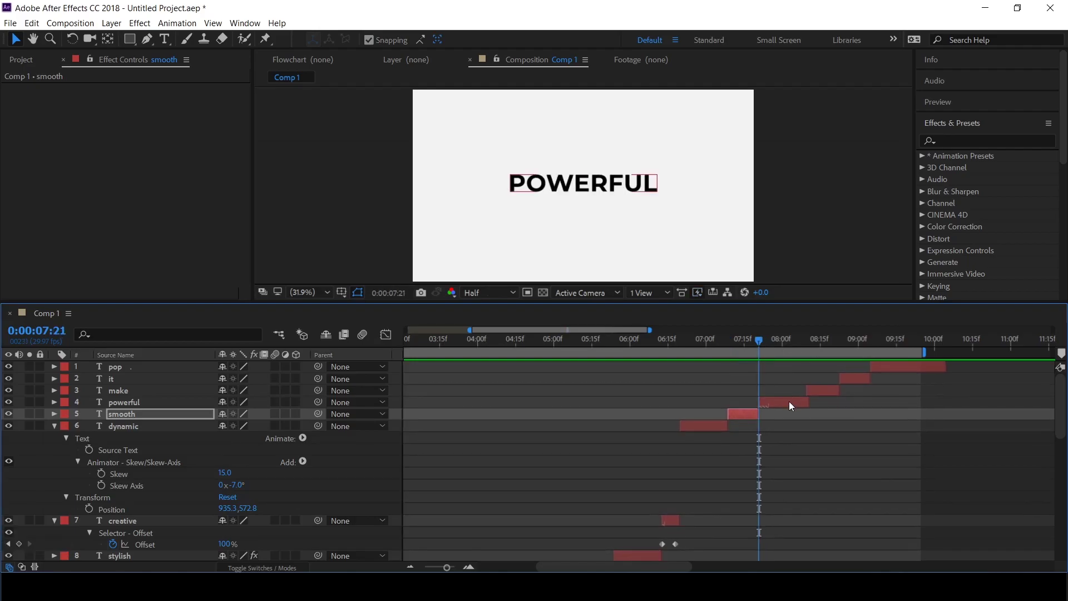
pyautogui.hotkey('alt', 'Tab')
pyautogui.click(452, 301)
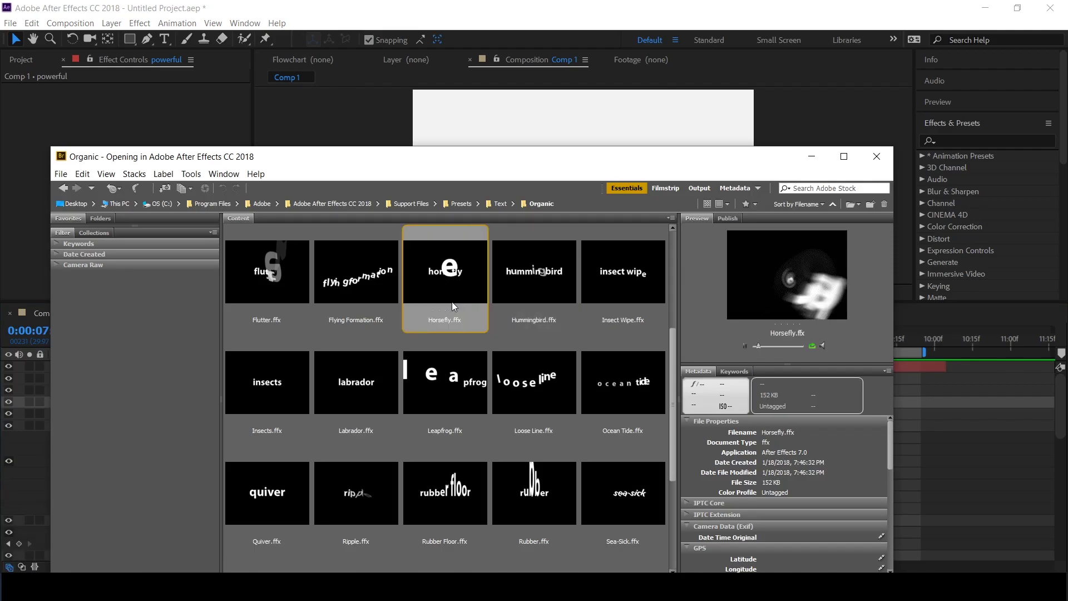
pyautogui.click(282, 297)
pyautogui.doubleClick(282, 295)
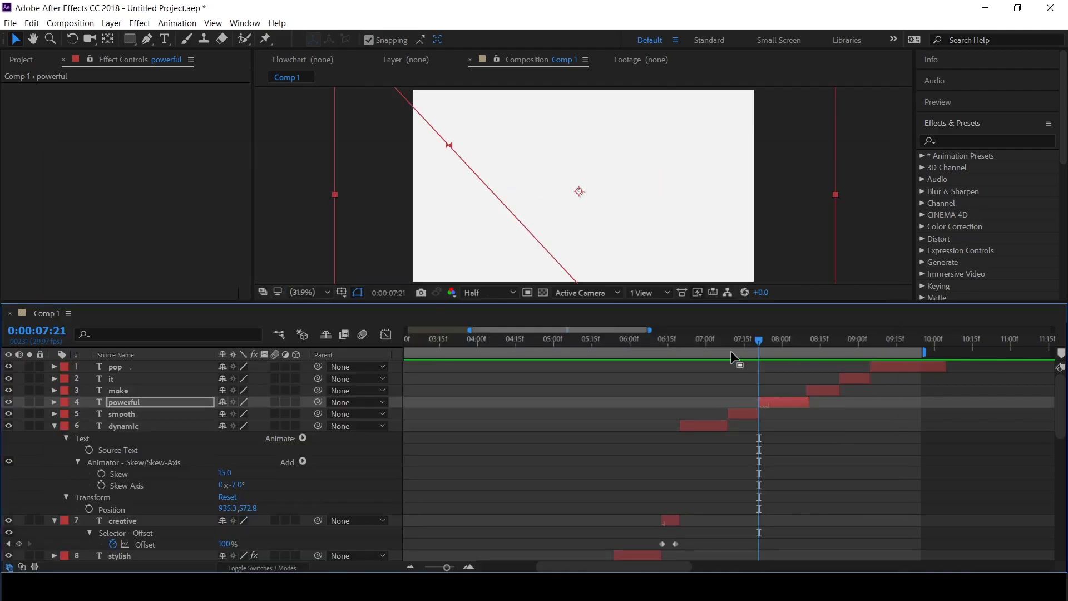
# Move the last Offset keyframe of the "powerful" layer to about 0:00:08:06 and preview the animation
pyautogui.press('u')
pyautogui.moveTo(985, 427); pyautogui.dragTo(799, 434)
pyautogui.press('space')
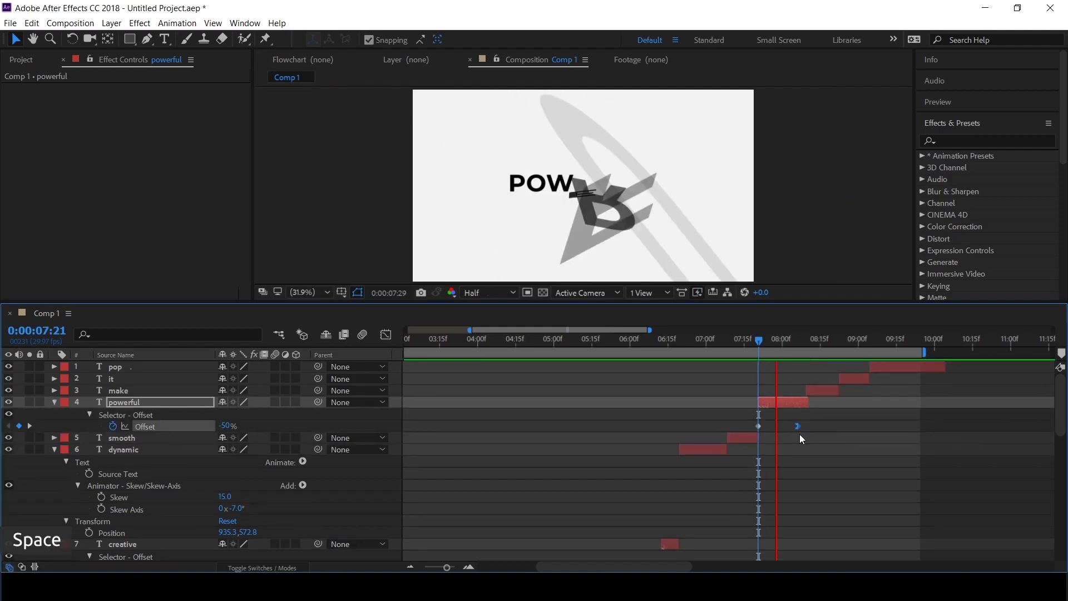
pyautogui.press('space')
# Move the last Offset keyframe of the "powerful" layer to about 0:00:08:05 and preview the animation
pyautogui.moveTo(809, 342); pyautogui.dragTo(806, 342)
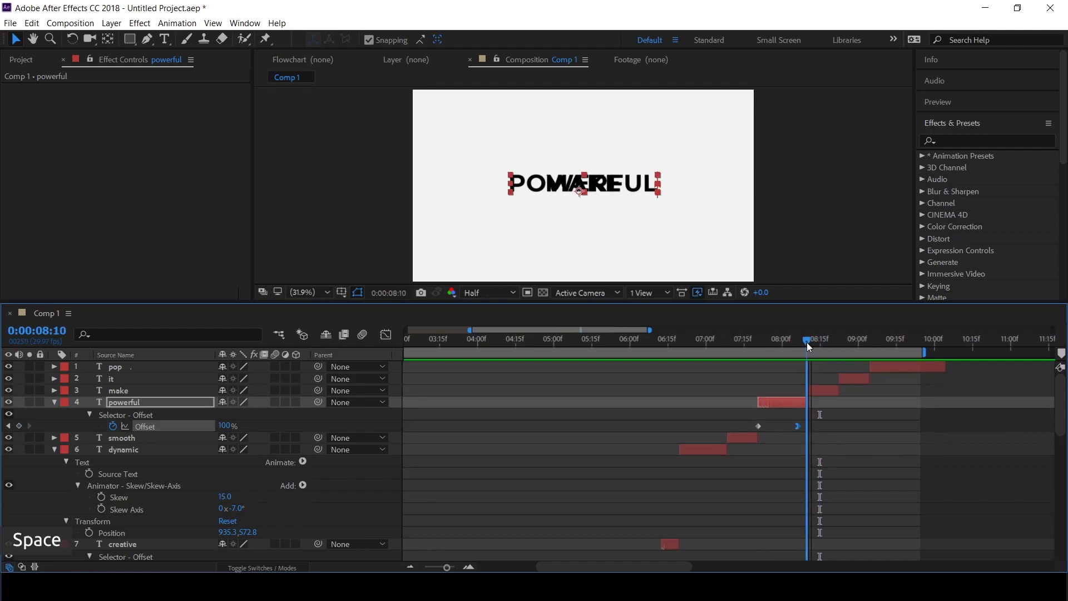
pyautogui.click(823, 387)
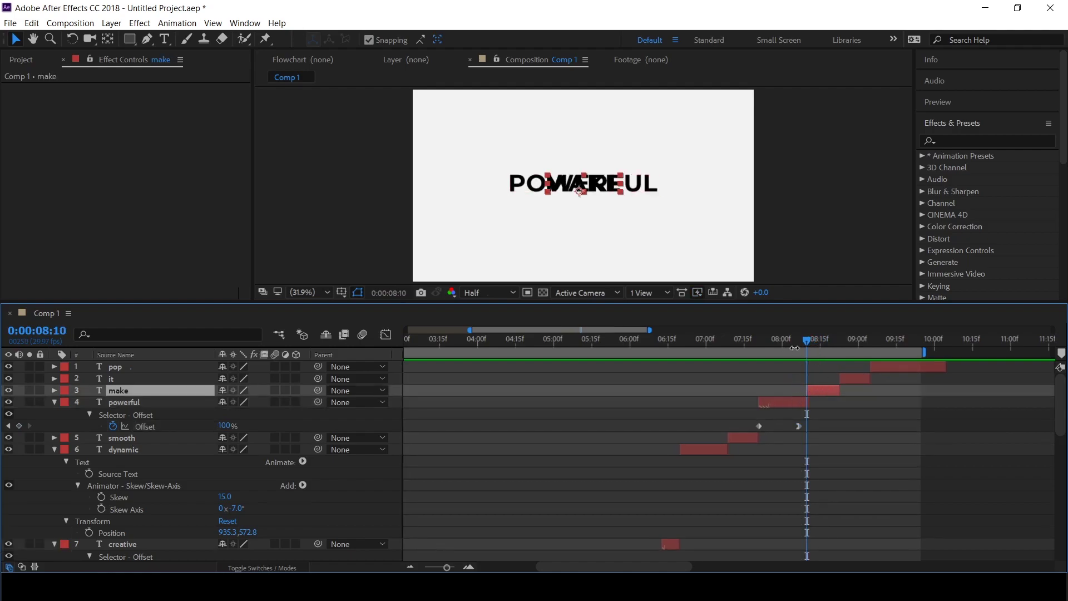
pyautogui.click(761, 345)
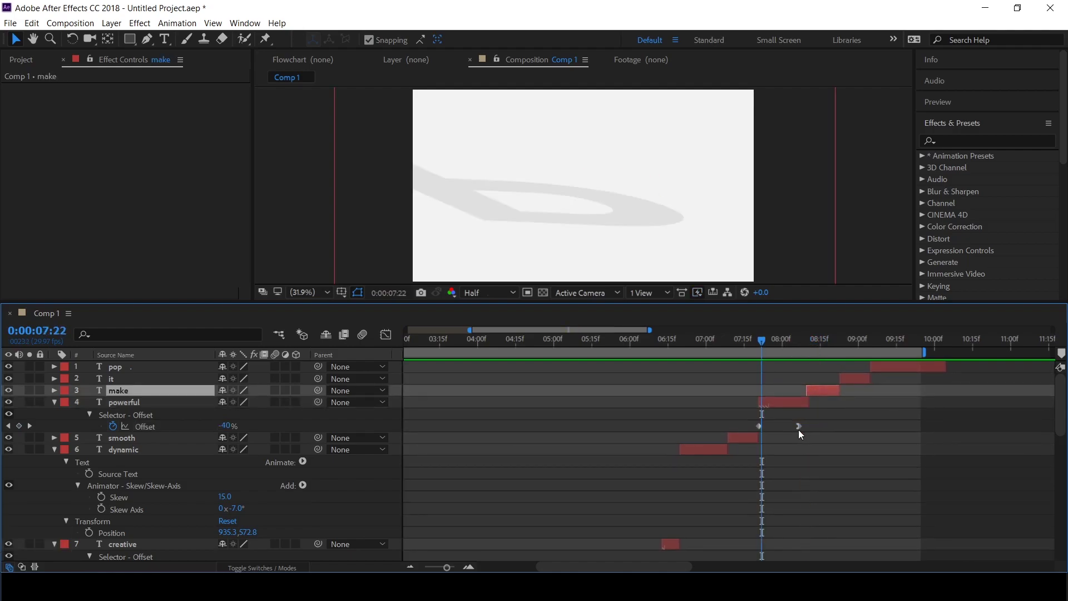
pyautogui.moveTo(799, 430); pyautogui.dragTo(793, 429)
pyautogui.press('space')
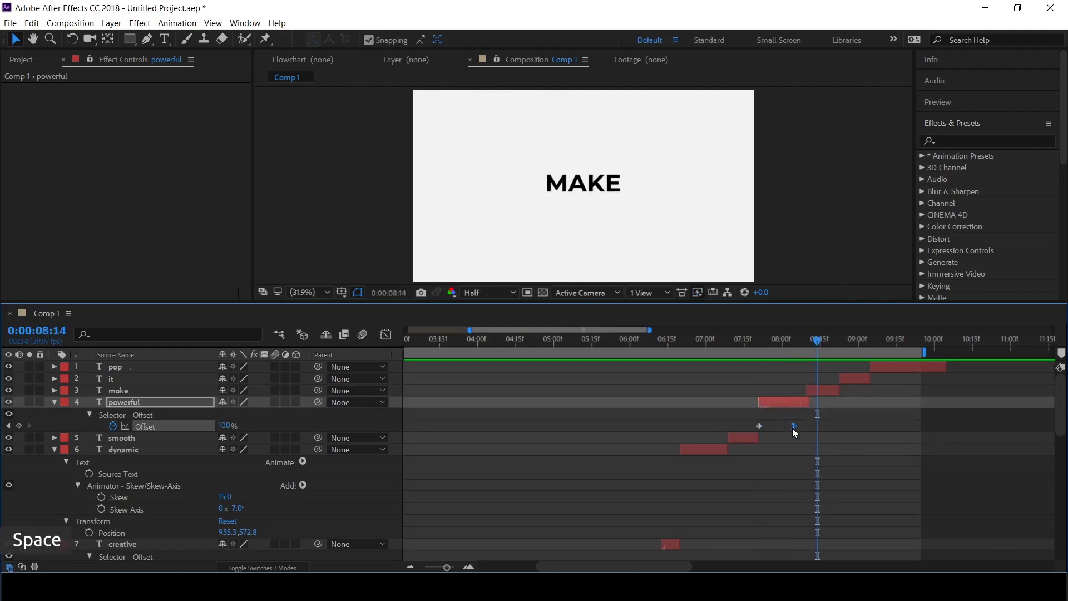
# Select the "make" layer at 0:00:08:10 and apply the Double-Helix preset from the Organic folder in Bridge
pyautogui.moveTo(812, 343); pyautogui.dragTo(807, 344)
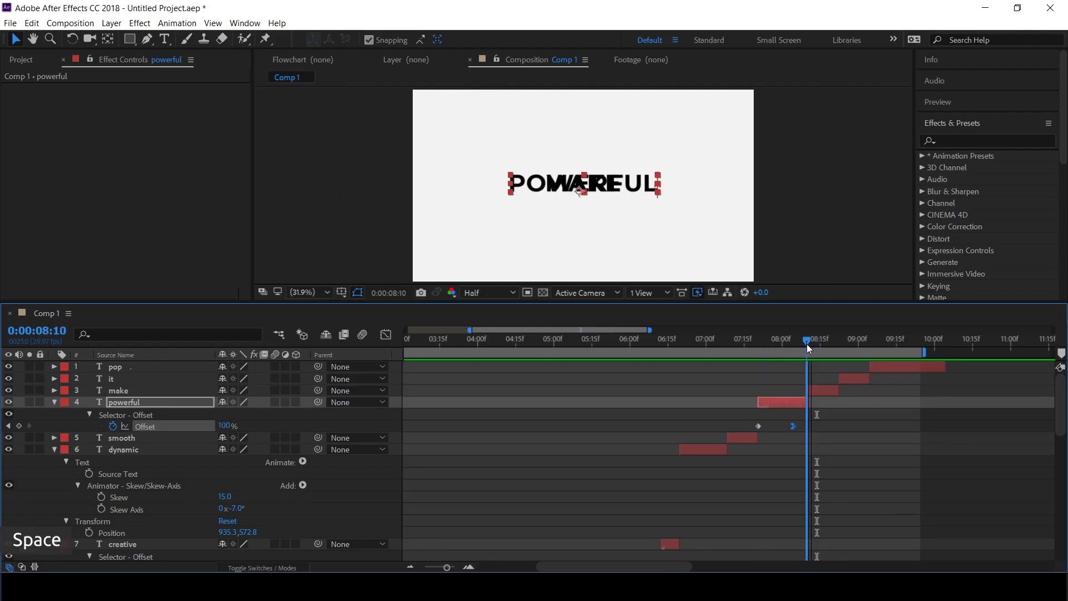
pyautogui.click(826, 389)
pyautogui.hotkey('alt', 'Tab')
pyautogui.click(566, 389)
pyautogui.scroll(2, 523, 409)
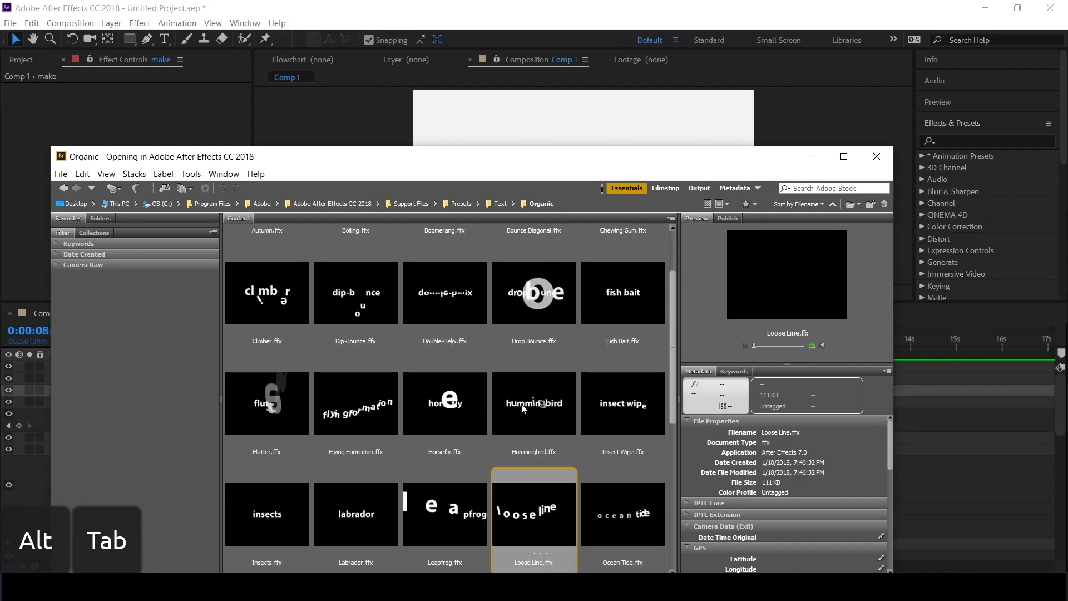
pyautogui.doubleClick(456, 318)
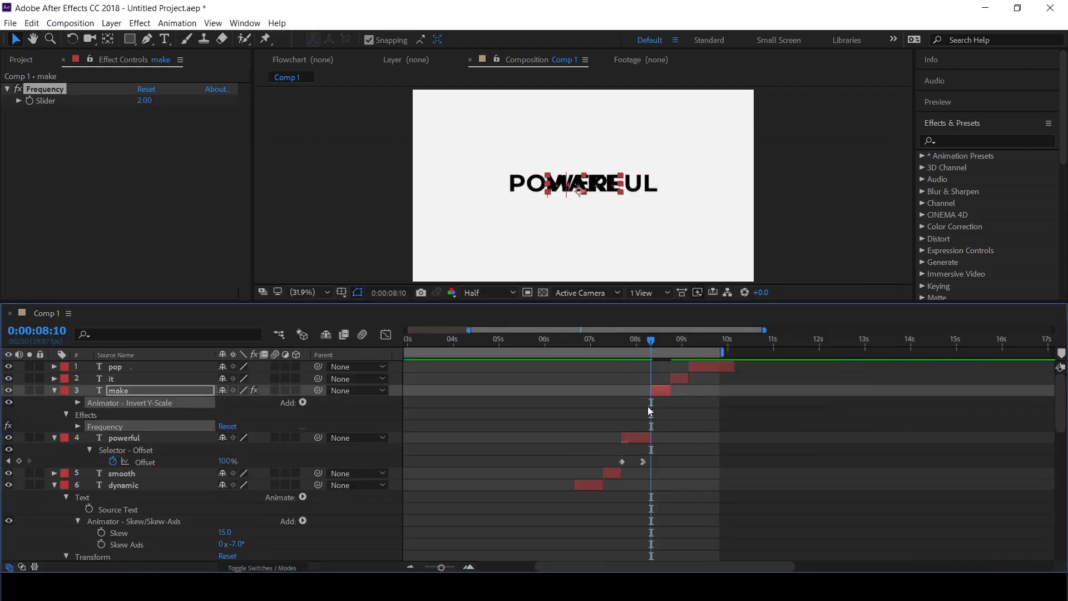
# Preview the "make" layer's animation, set its Frequency slider to 6.00 and preview again
pyautogui.press('u')
pyautogui.press('u')
pyautogui.press('space')
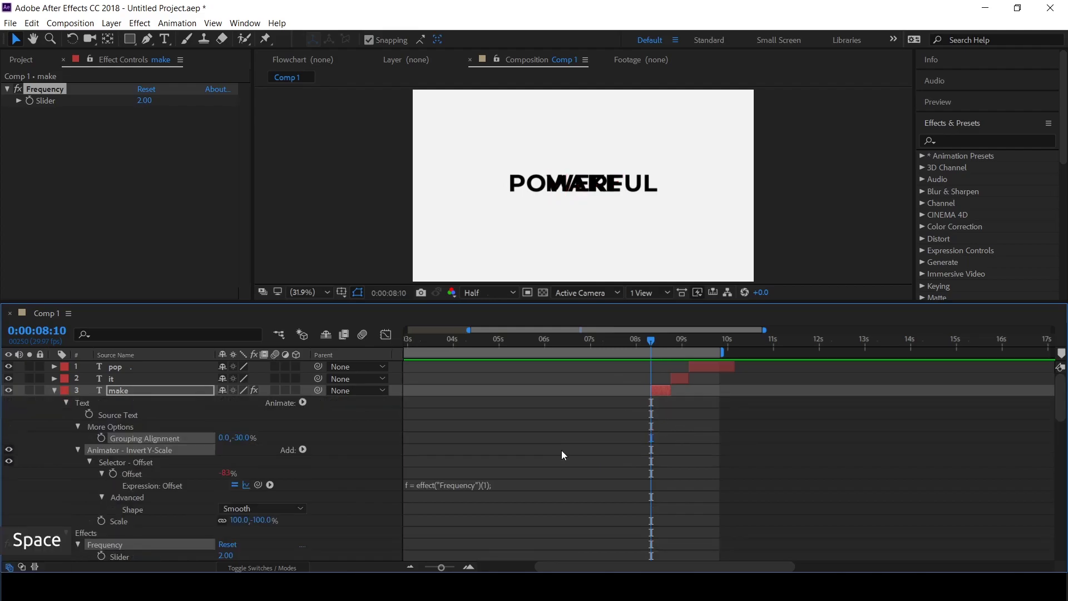
pyautogui.scroll(-3, 617, 440)
pyautogui.scroll(3, 614, 449)
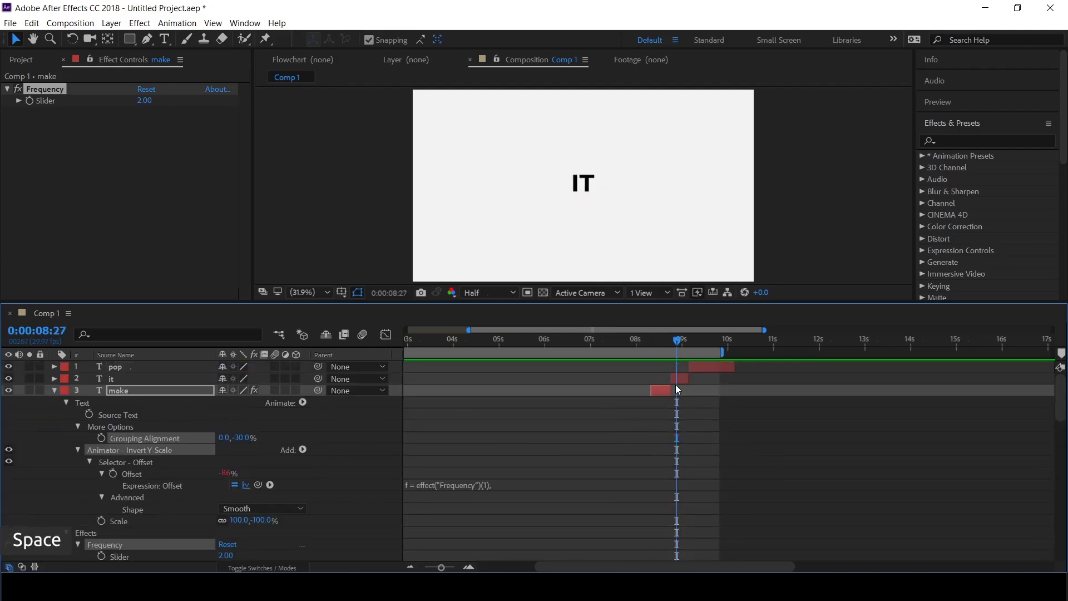
pyautogui.click(656, 344)
pyautogui.press('pageup')
pyautogui.moveTo(144, 101); pyautogui.dragTo(149, 115)
pyautogui.press('space')
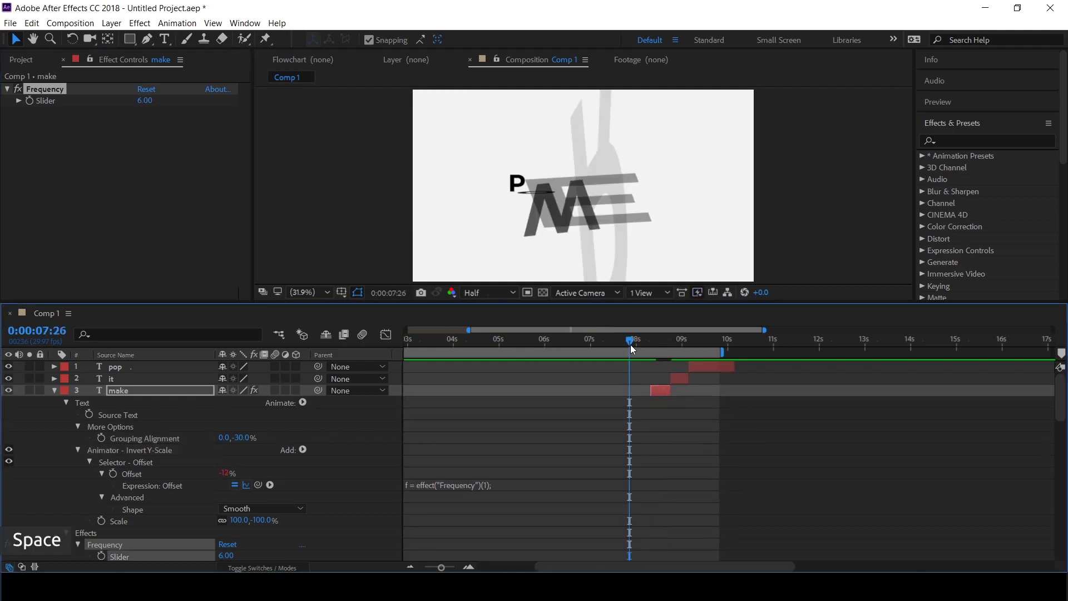
# Select the "it" layer at 0:00:08:23, compare Organic presets such as Flying Formation, Insects, Slice And Dice and Wobble in Bridge, and apply Shuffle
pyautogui.click(685, 379)
pyautogui.press('i')
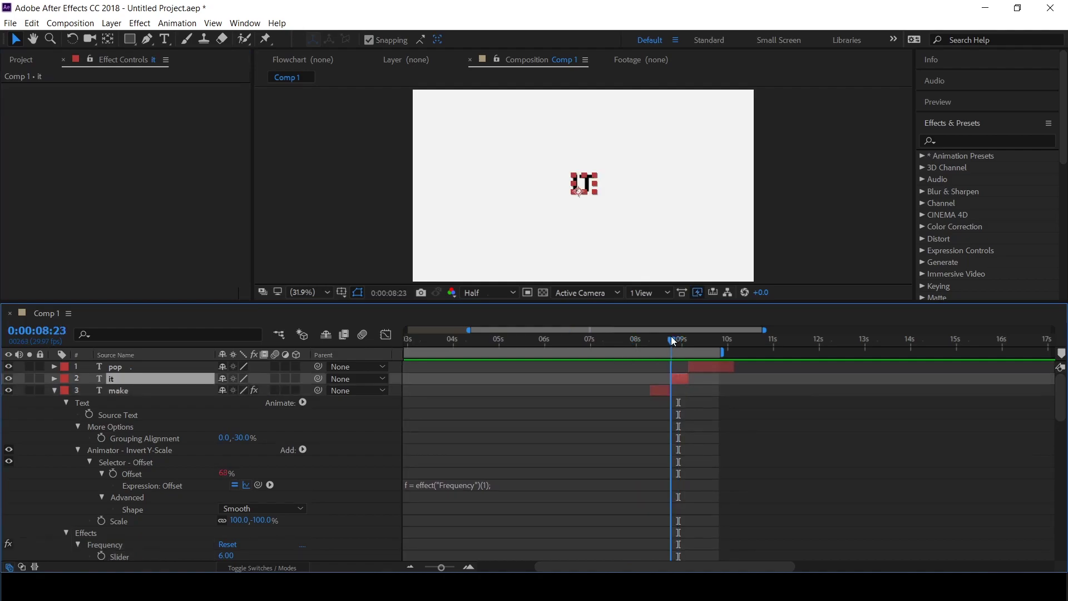
pyautogui.hotkey('alt', 'Tab')
pyautogui.click(350, 406)
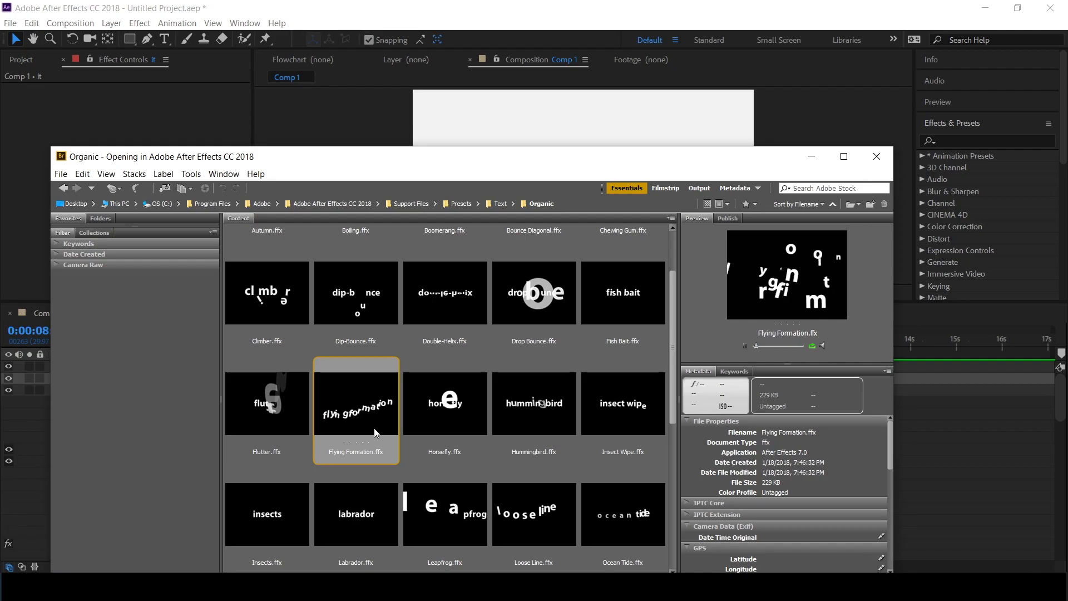
pyautogui.click(267, 520)
pyautogui.scroll(-2, 268, 518)
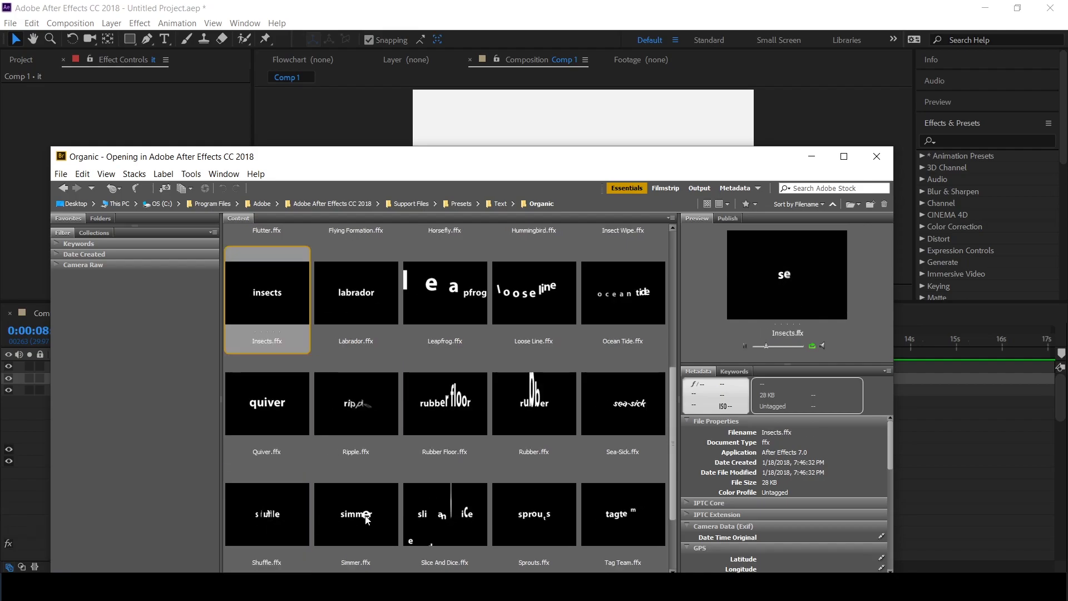
pyautogui.click(407, 525)
pyautogui.scroll(-2, 371, 532)
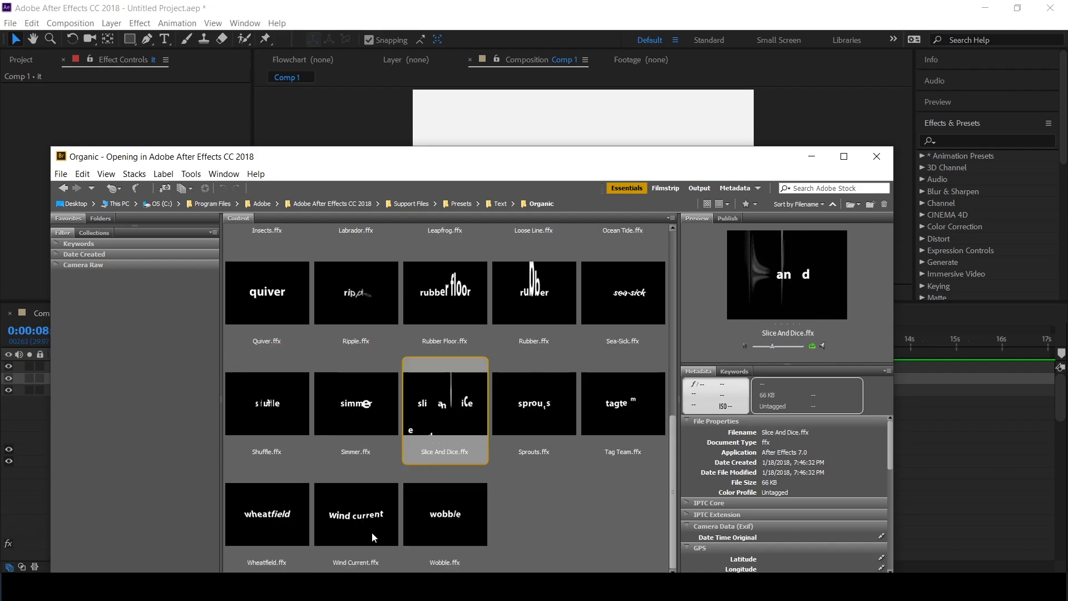
pyautogui.click(602, 440)
pyautogui.click(432, 525)
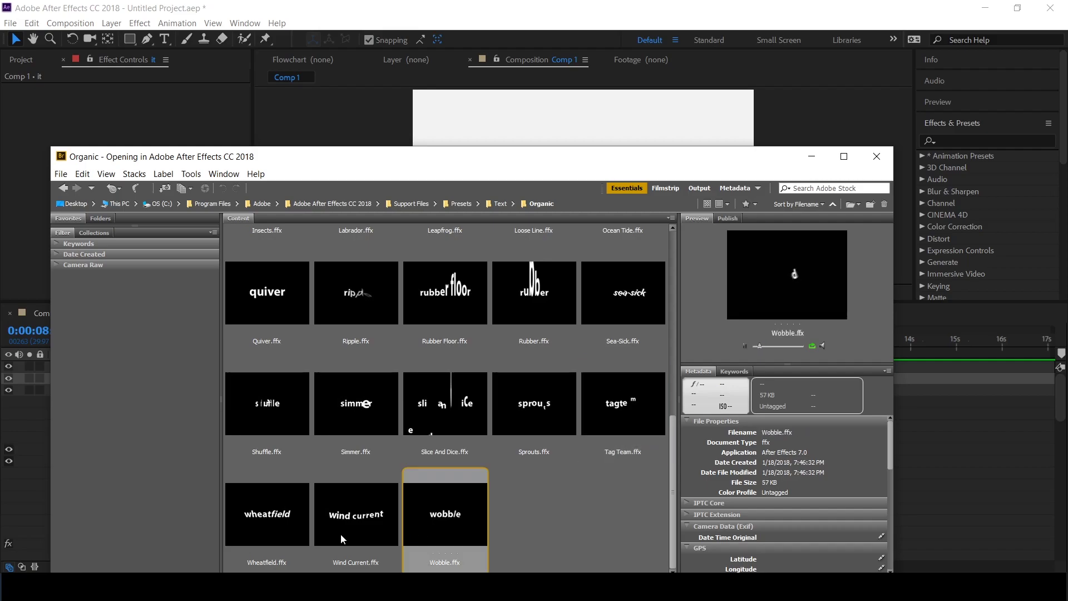
pyautogui.click(272, 405)
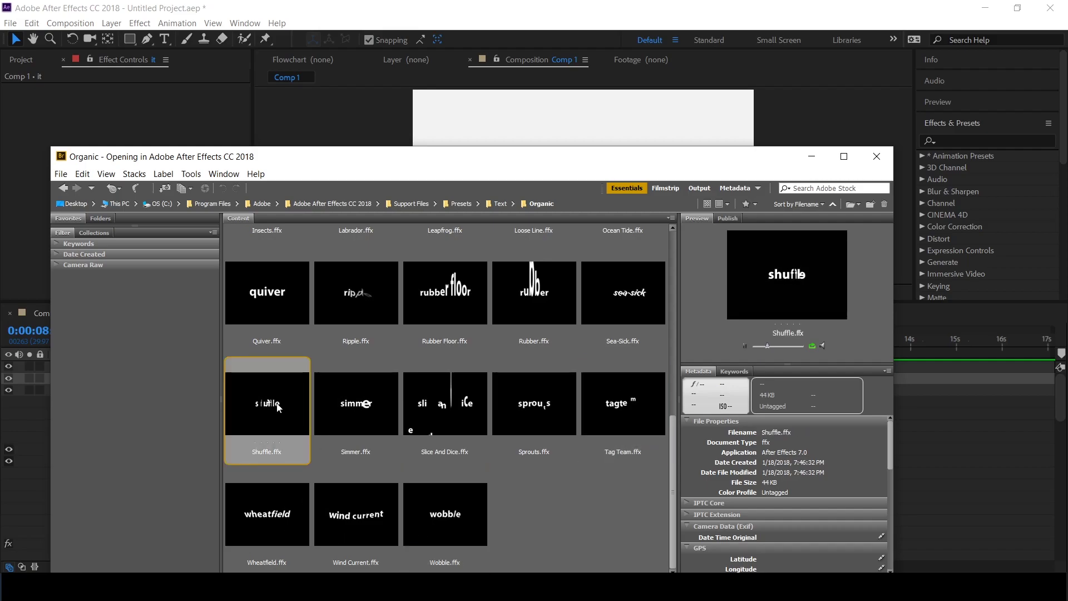
pyautogui.doubleClick(278, 408)
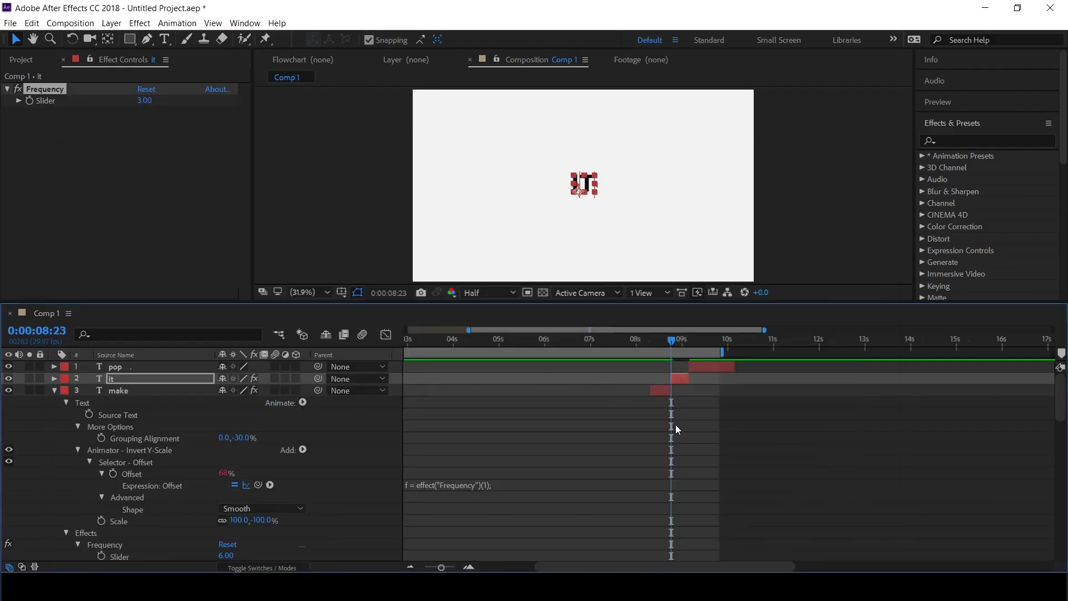
# Set the Frequency slider of the "it" layer to 19.00 and preview the animation
pyautogui.press('u')
pyautogui.press('space')
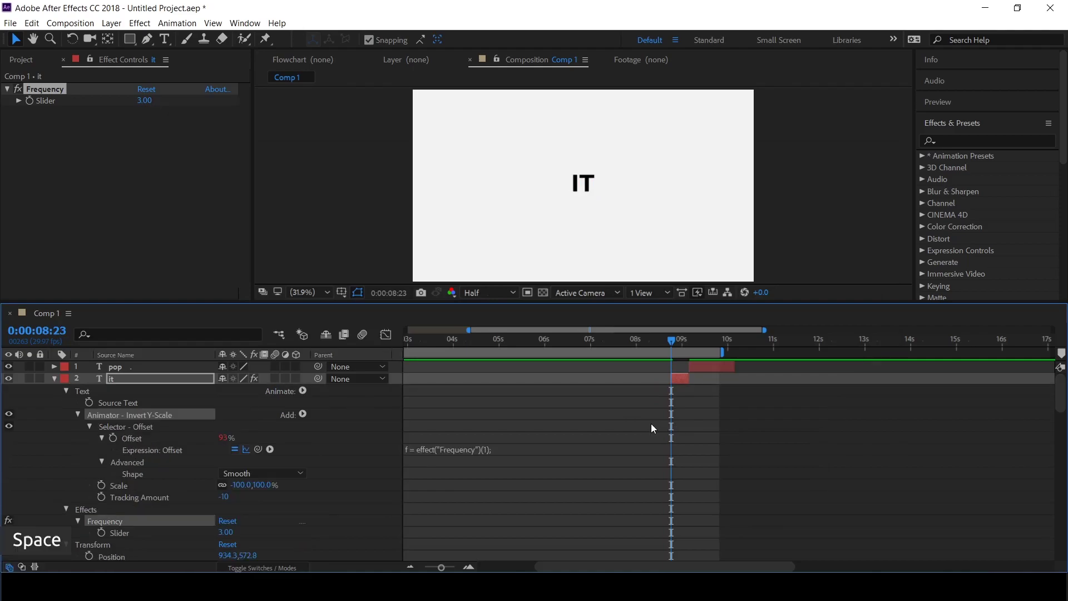
pyautogui.press('space')
pyautogui.moveTo(148, 103); pyautogui.dragTo(158, 102)
pyautogui.click(668, 342)
pyautogui.press('space')
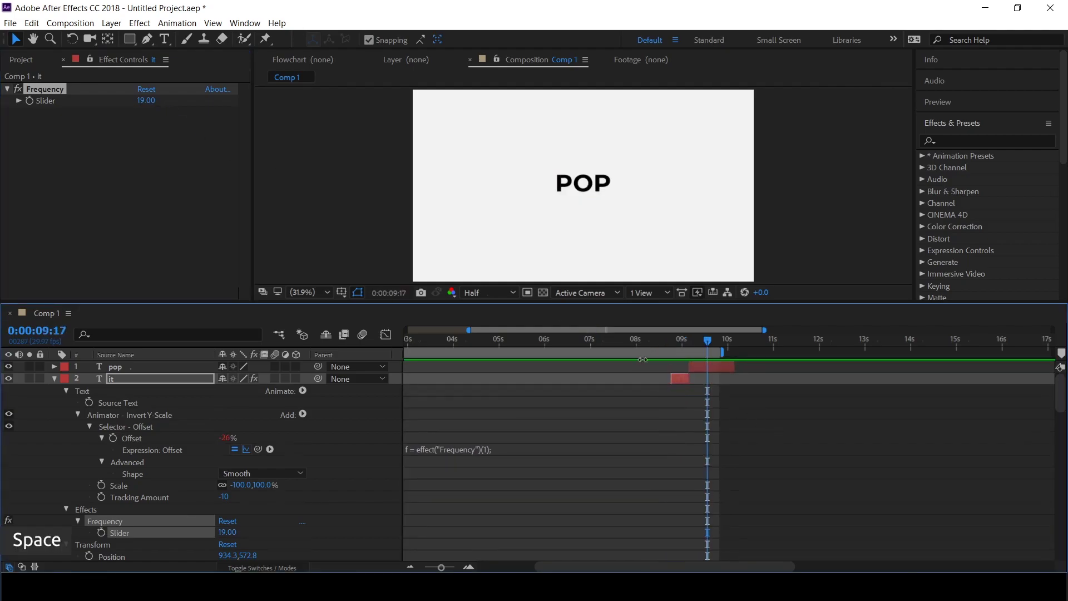
# Select the "pop" layer at 0:00:09:05 and look through the Mechanical text presets in Bridge
pyautogui.click(689, 340)
pyautogui.click(702, 367)
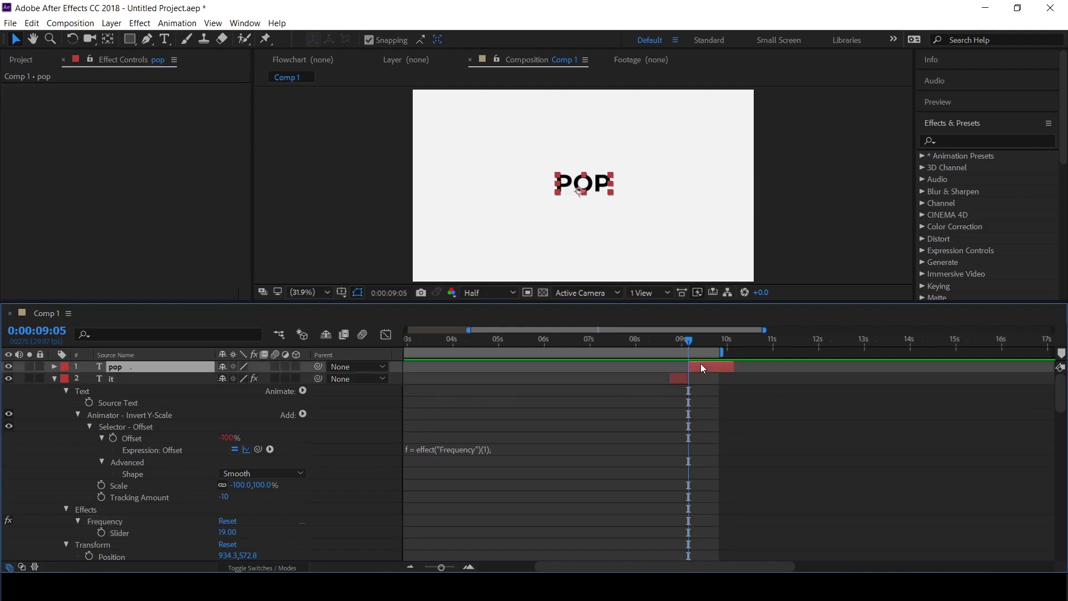
pyautogui.hotkey('alt', 'Tab')
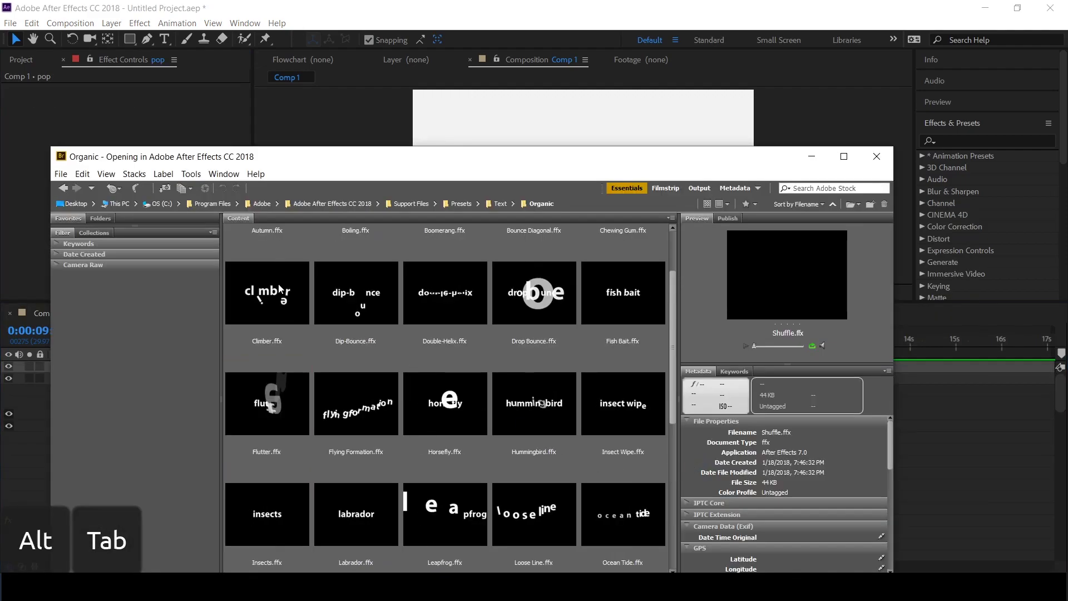
pyautogui.scroll(2, 256, 283)
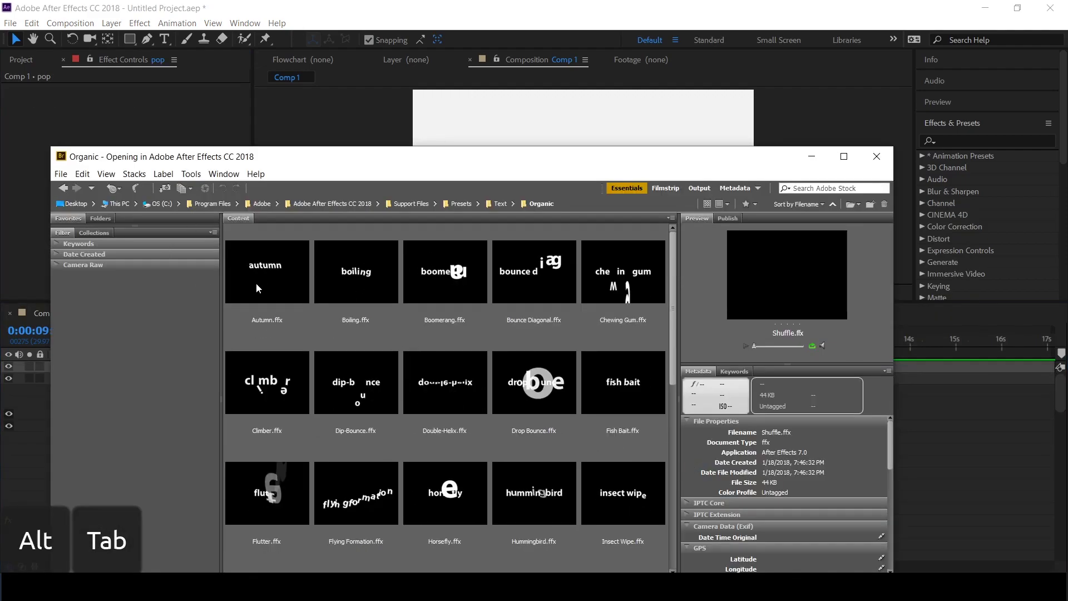
pyautogui.click(64, 188)
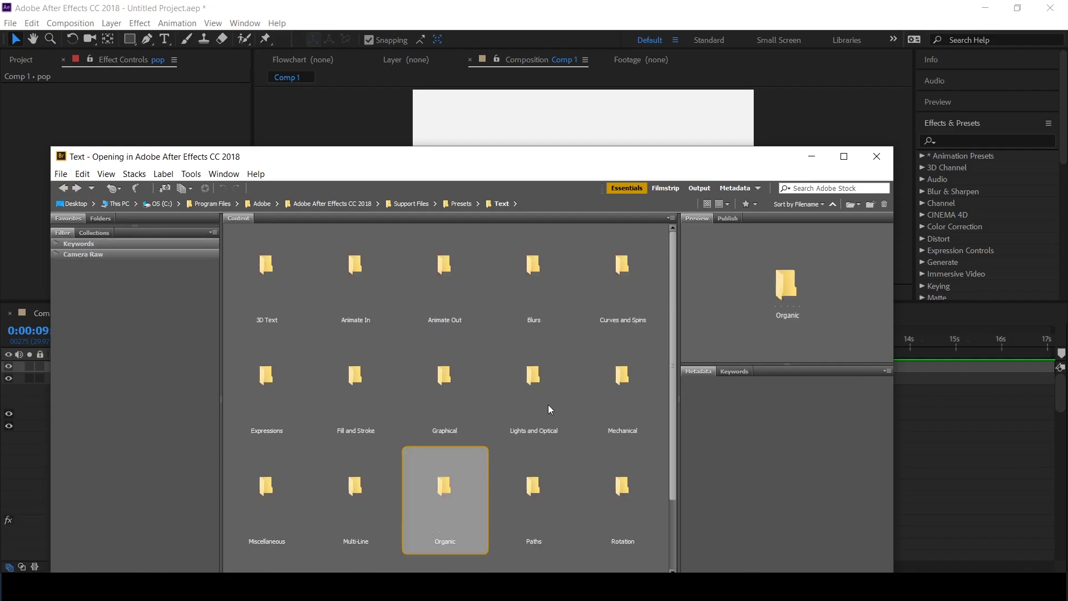
pyautogui.doubleClick(633, 407)
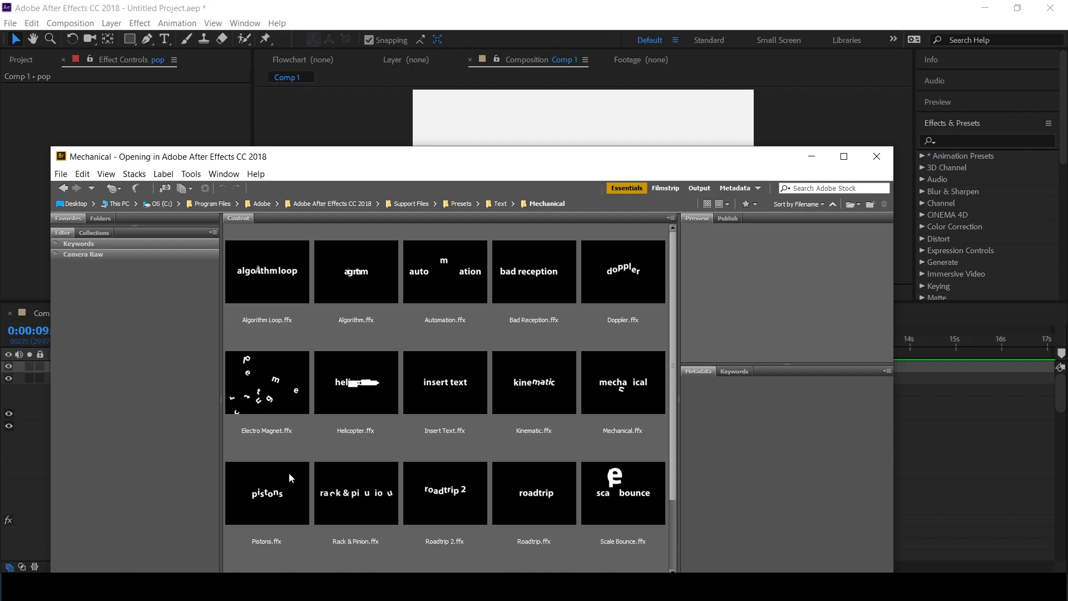
pyautogui.scroll(-2, 356, 351)
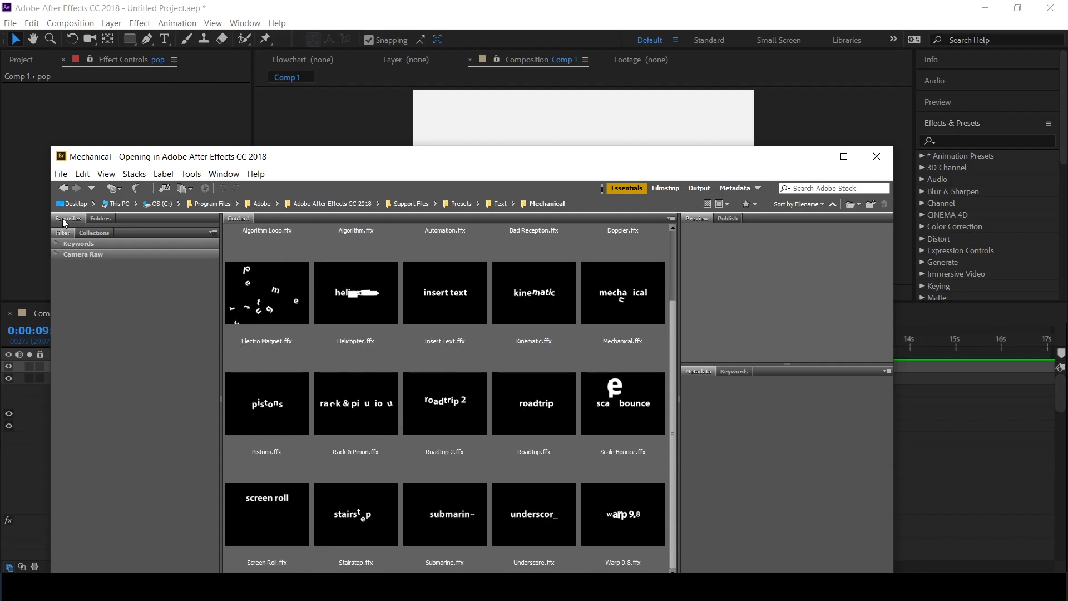
pyautogui.click(65, 189)
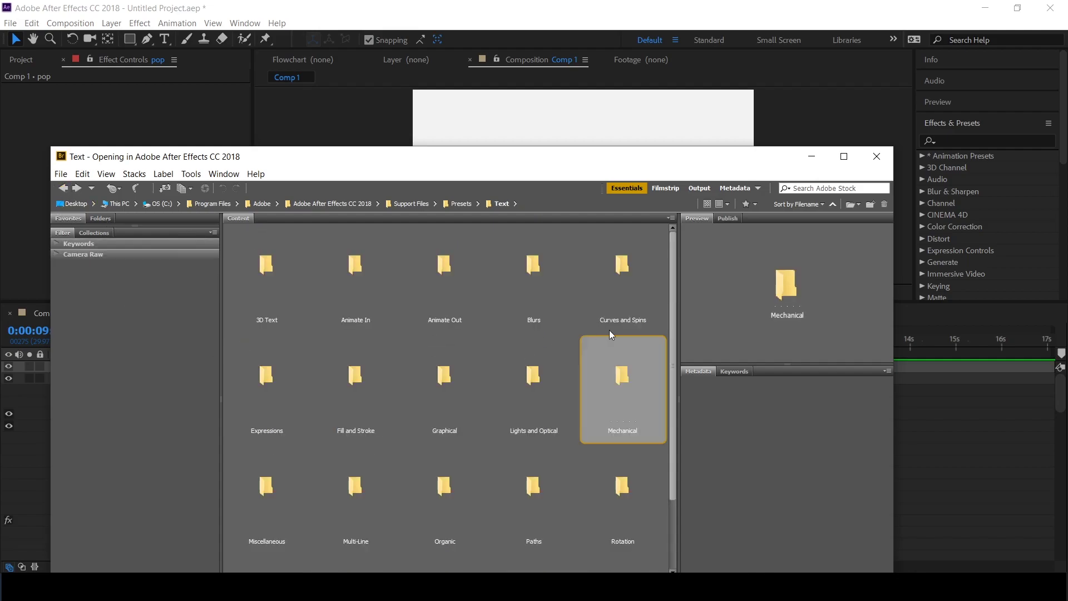
# Apply the Explosion 2 preset from the Miscellaneous folder to the "pop" layer and move its last Amount and Opacity keyframes to about 0:00:09:25
pyautogui.click(624, 305)
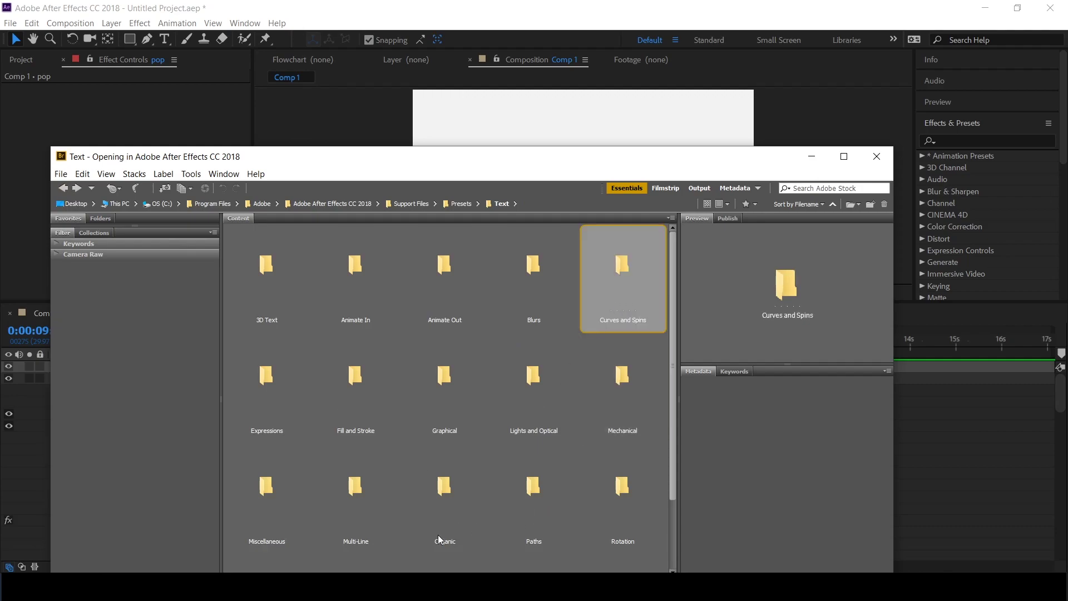
pyautogui.scroll(-2, 389, 533)
pyautogui.doubleClick(275, 415)
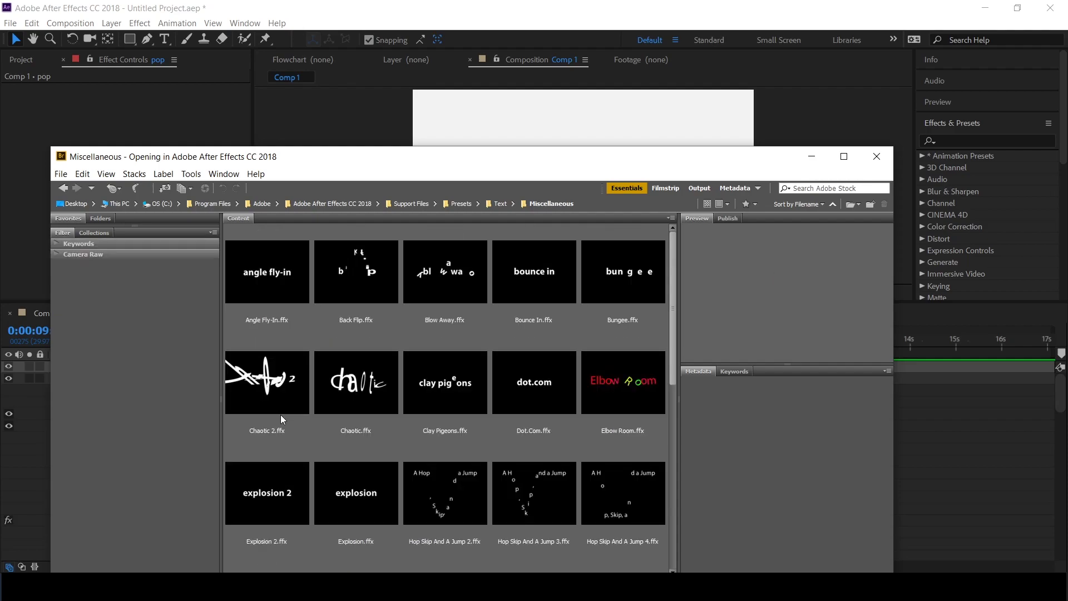
pyautogui.click(356, 295)
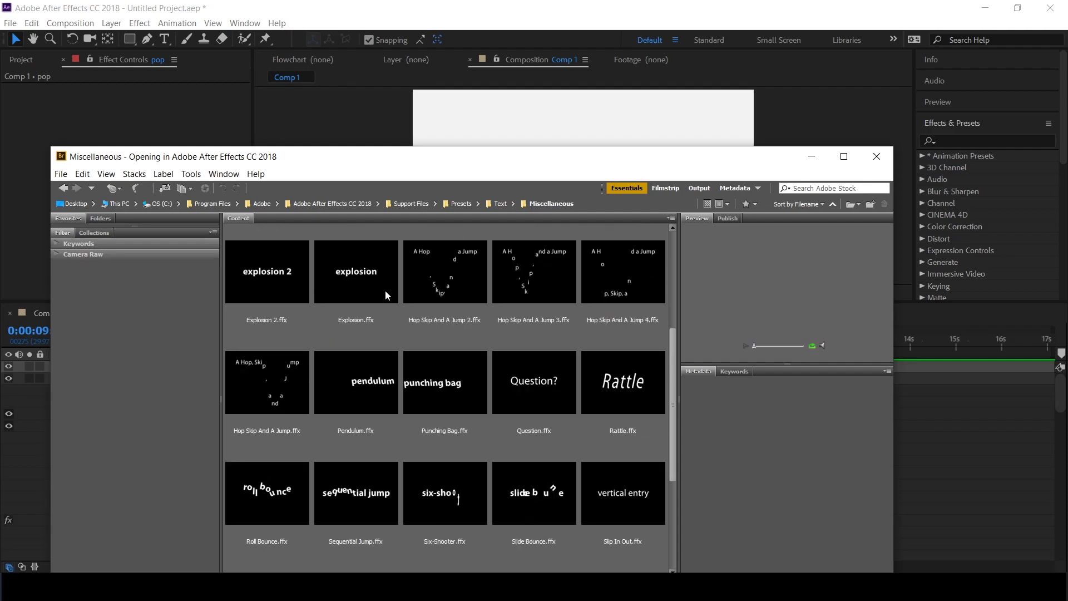
pyautogui.click(275, 288)
pyautogui.doubleClick(276, 288)
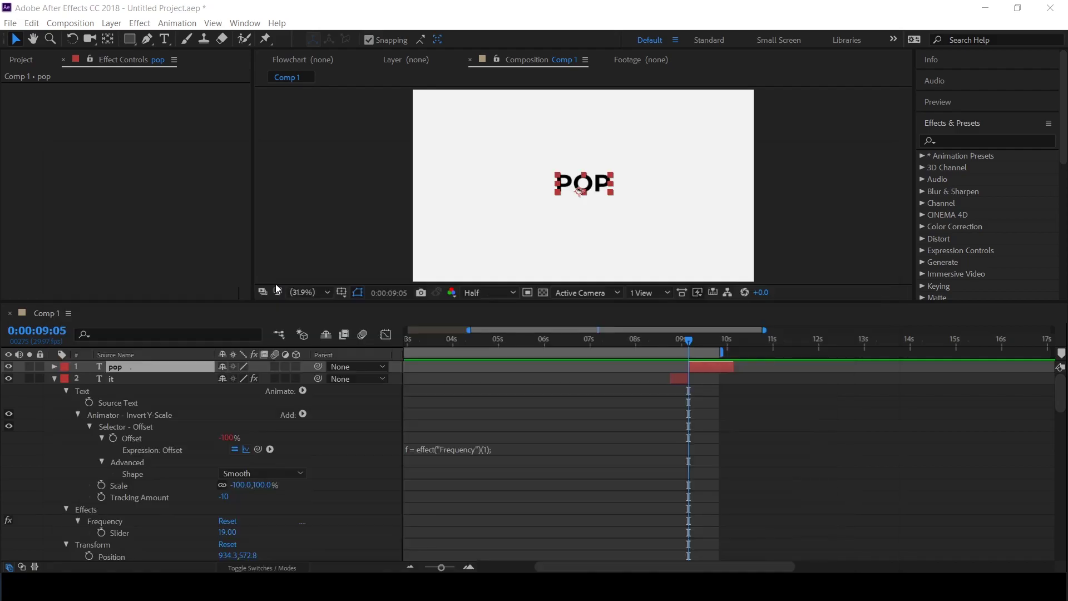
pyautogui.press('u')
pyautogui.moveTo(824, 382); pyautogui.dragTo(720, 466)
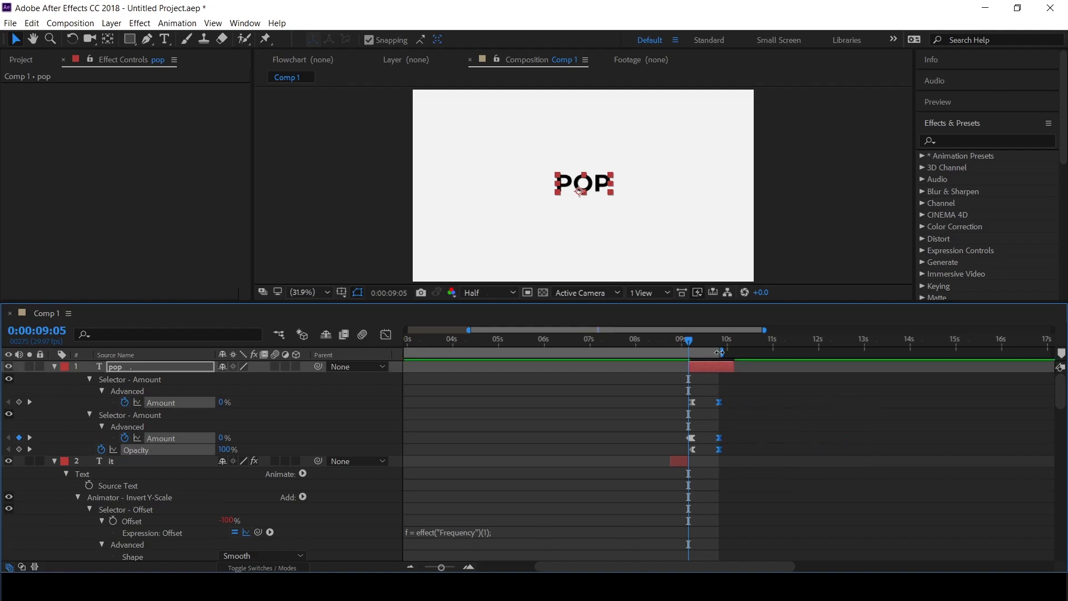
# Set the end of the work area to 0:00:10:00 and preview the whole animation
pyautogui.click(725, 346)
pyautogui.moveTo(725, 344); pyautogui.dragTo(726, 344)
pyautogui.press('n')
pyautogui.press('space')
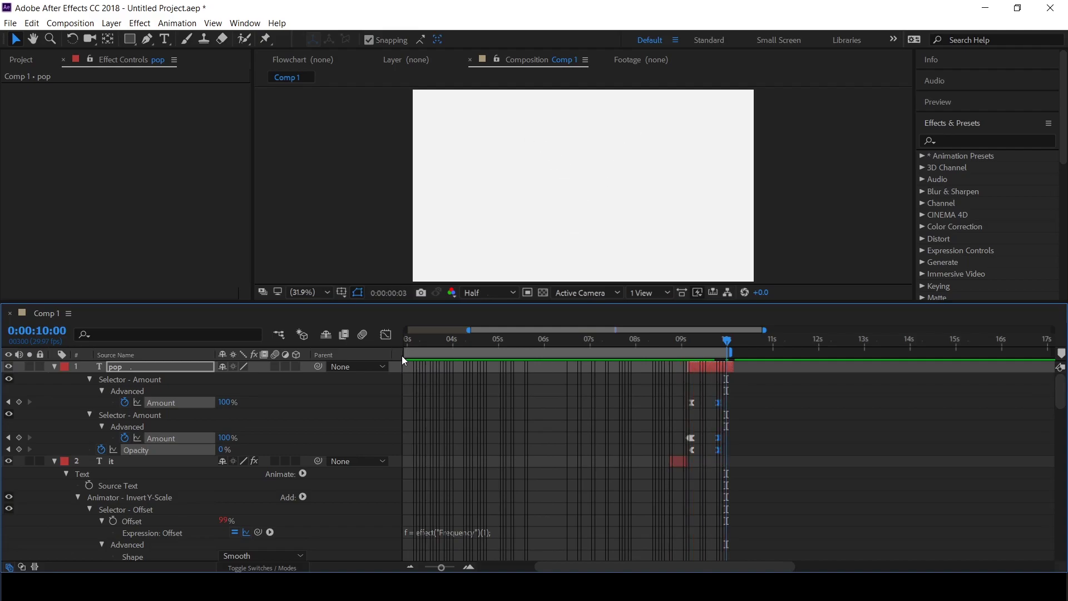
pyautogui.press('space')
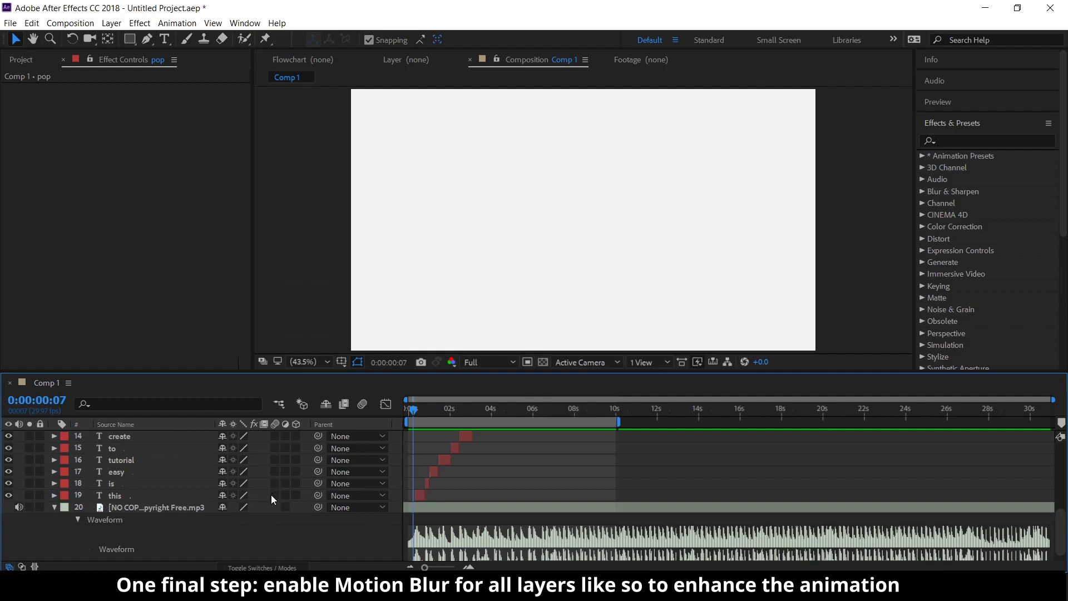
# Enable Motion Blur for all the text layers and for the composition
pyautogui.moveTo(271, 495); pyautogui.dragTo(275, 423)
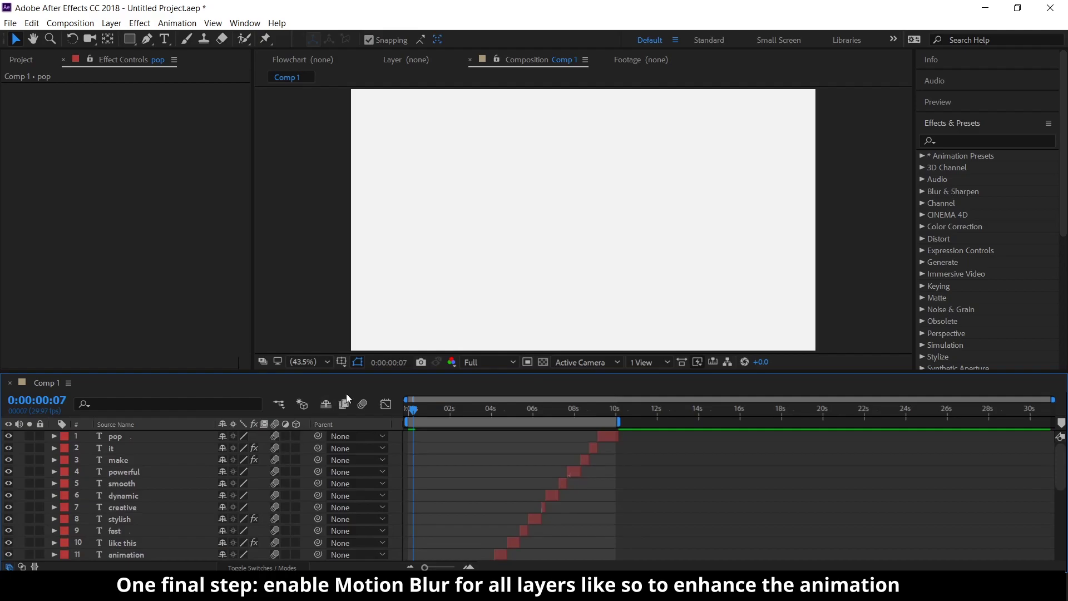
pyautogui.click(363, 404)
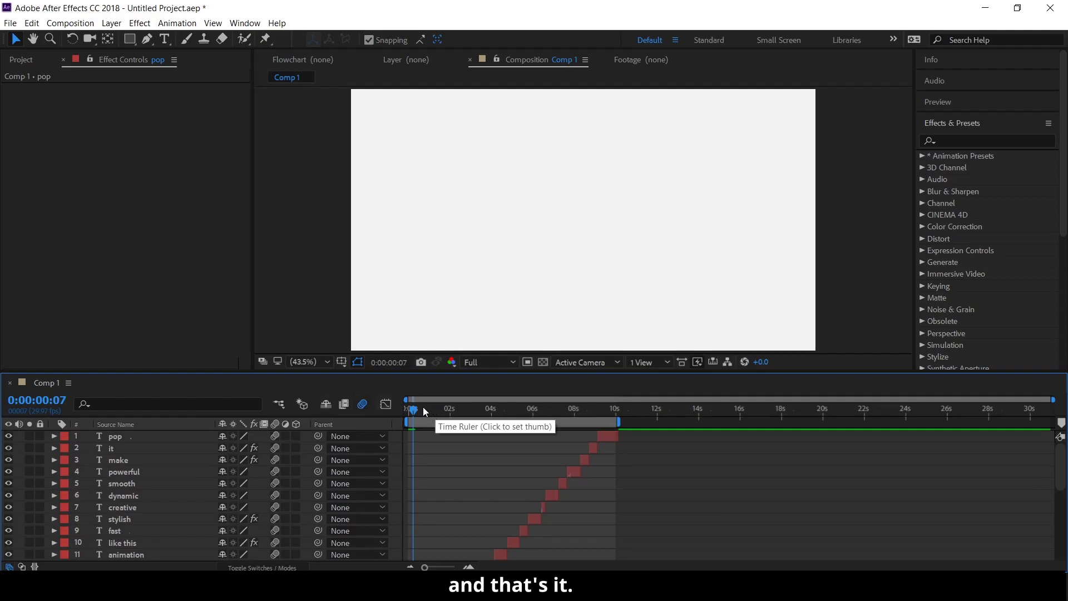